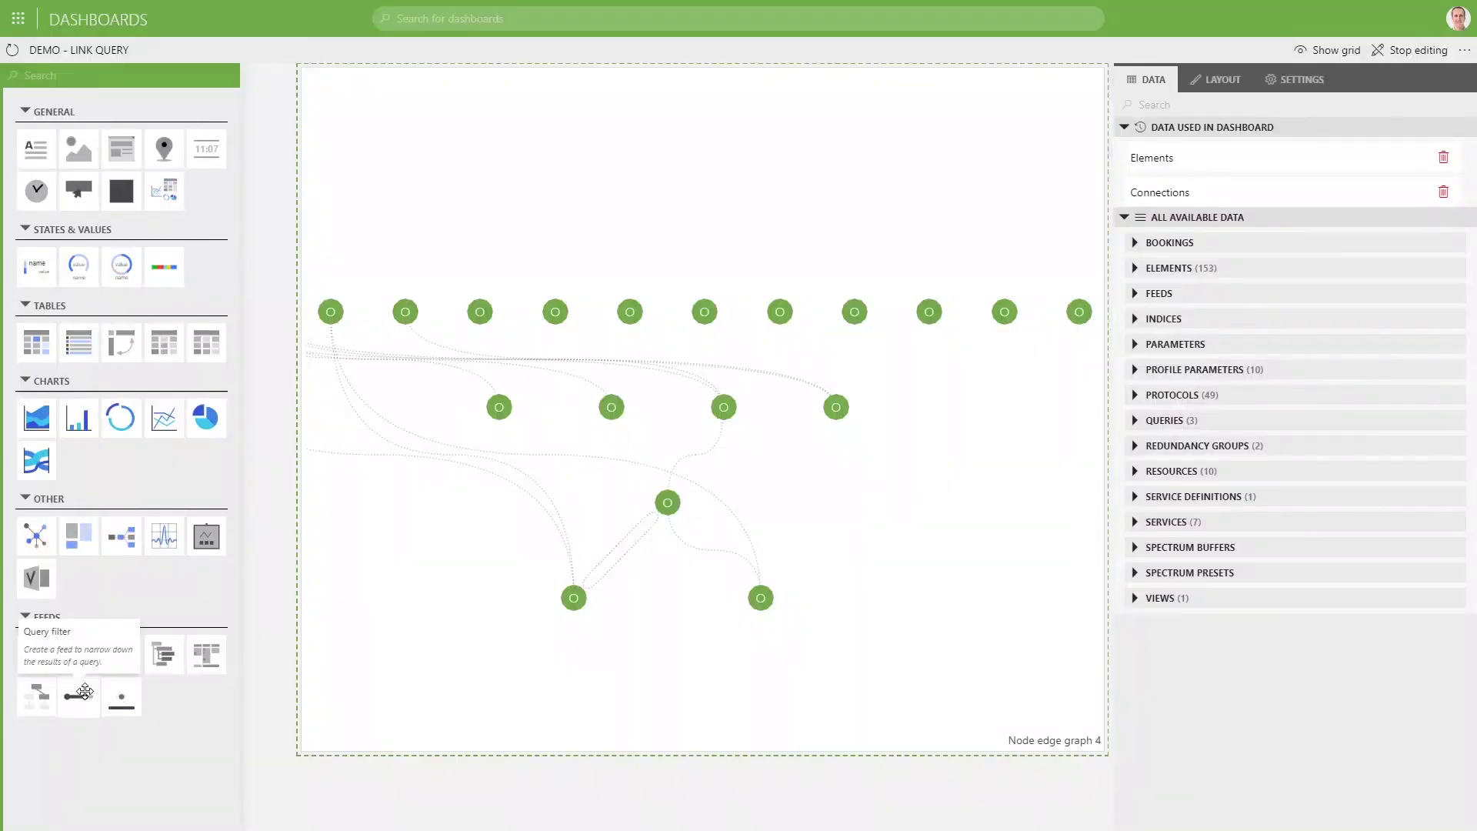
Add a Query filter component beside Node edge graph 4 and stretch it to full dashboard height.
drag(85, 691, 213, 675)
click(187, 103)
drag(197, 112, 293, 751)
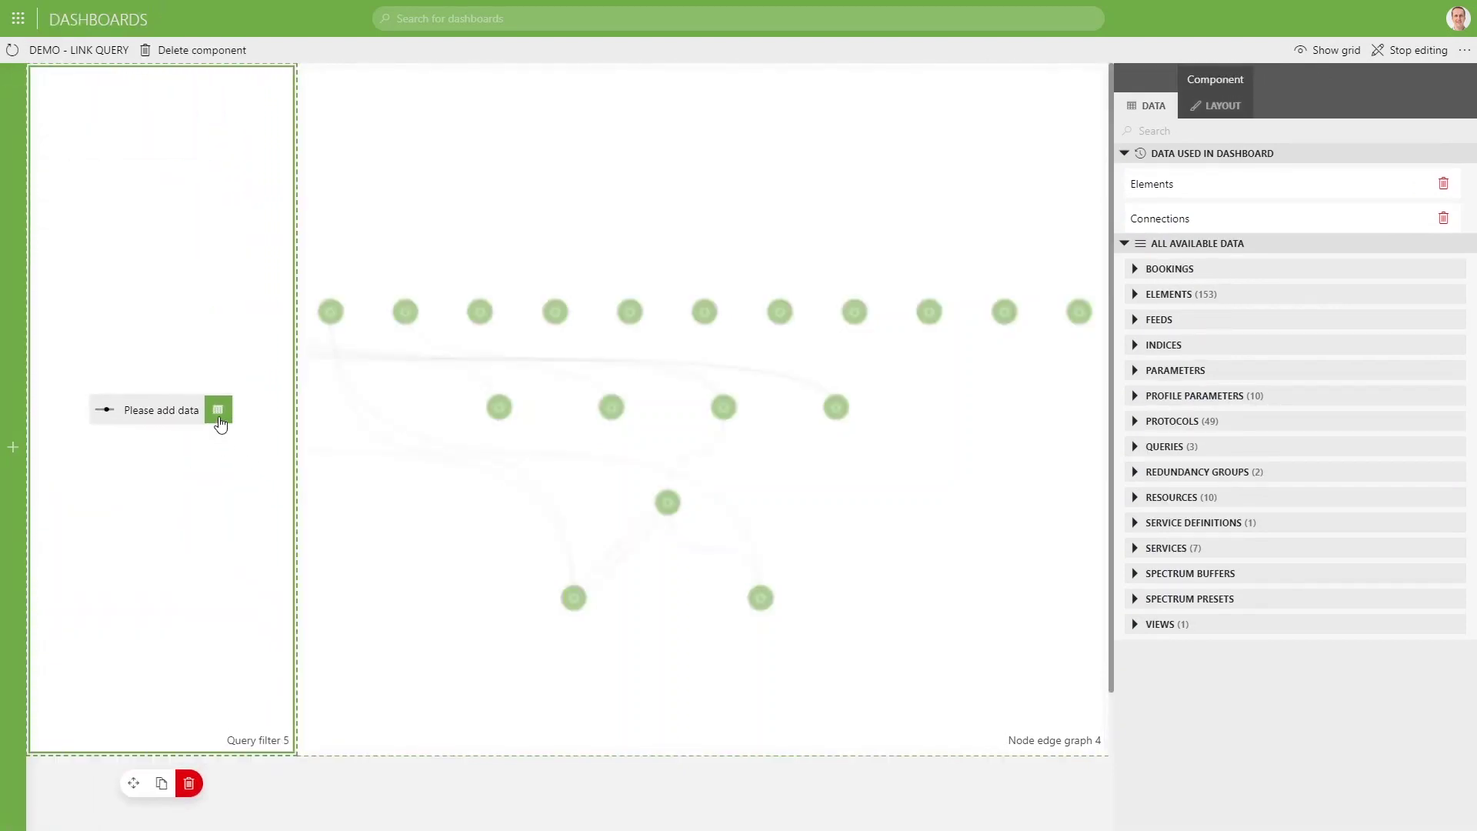
Link the Elements query to Query filter 5 as its data source.
click(219, 415)
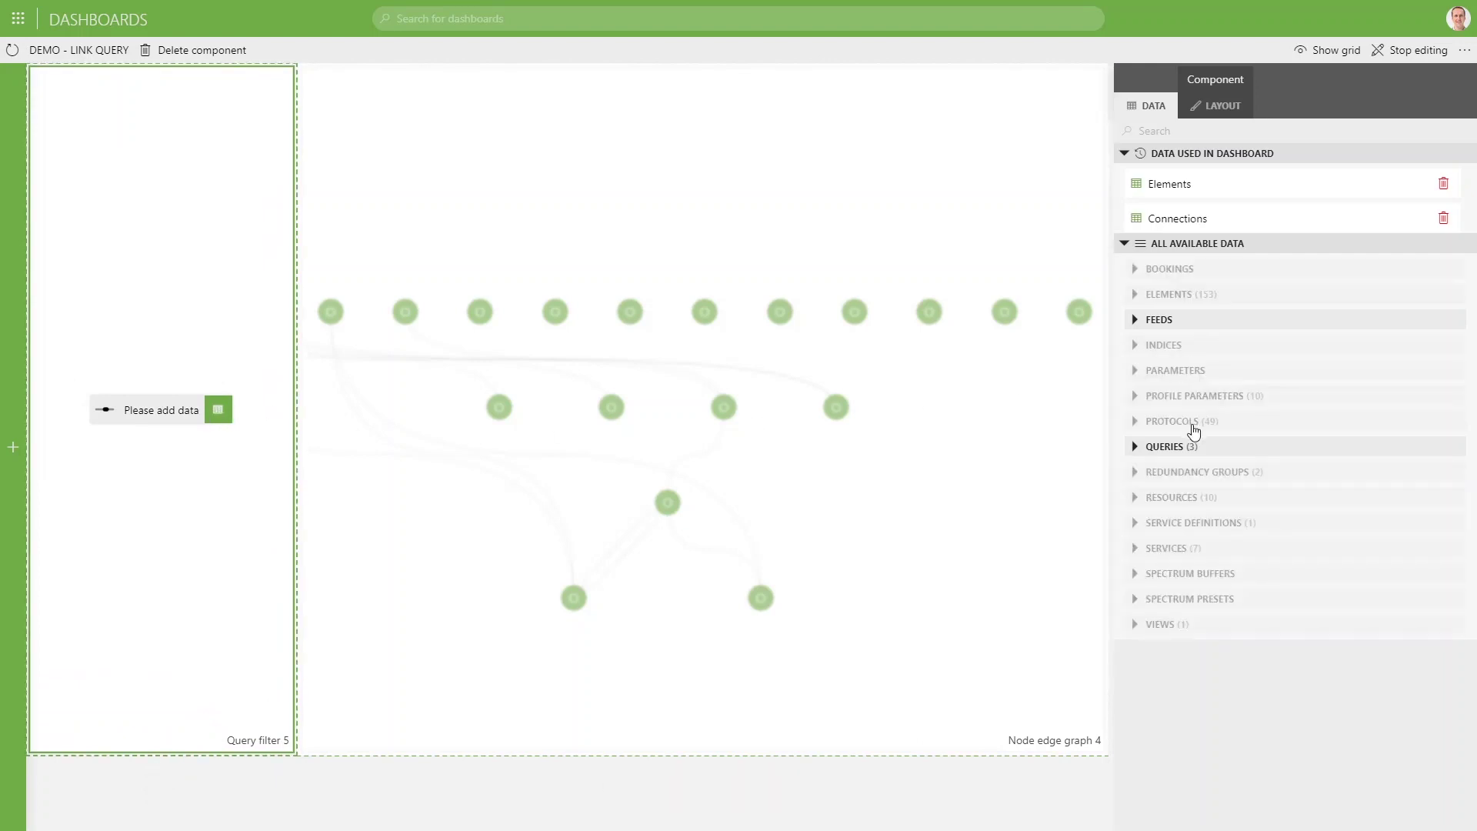
click(1135, 447)
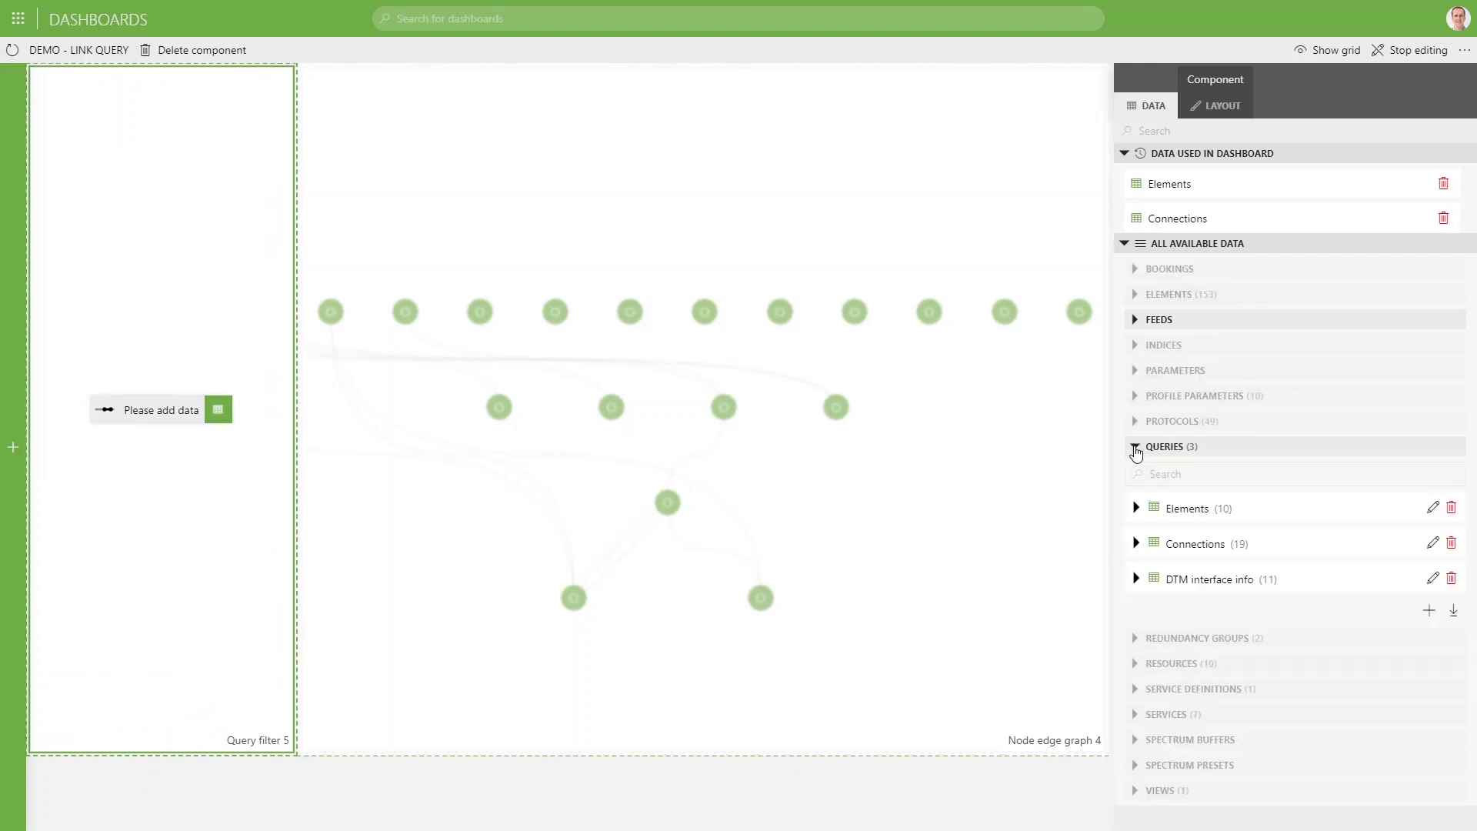
drag(1202, 510, 161, 410)
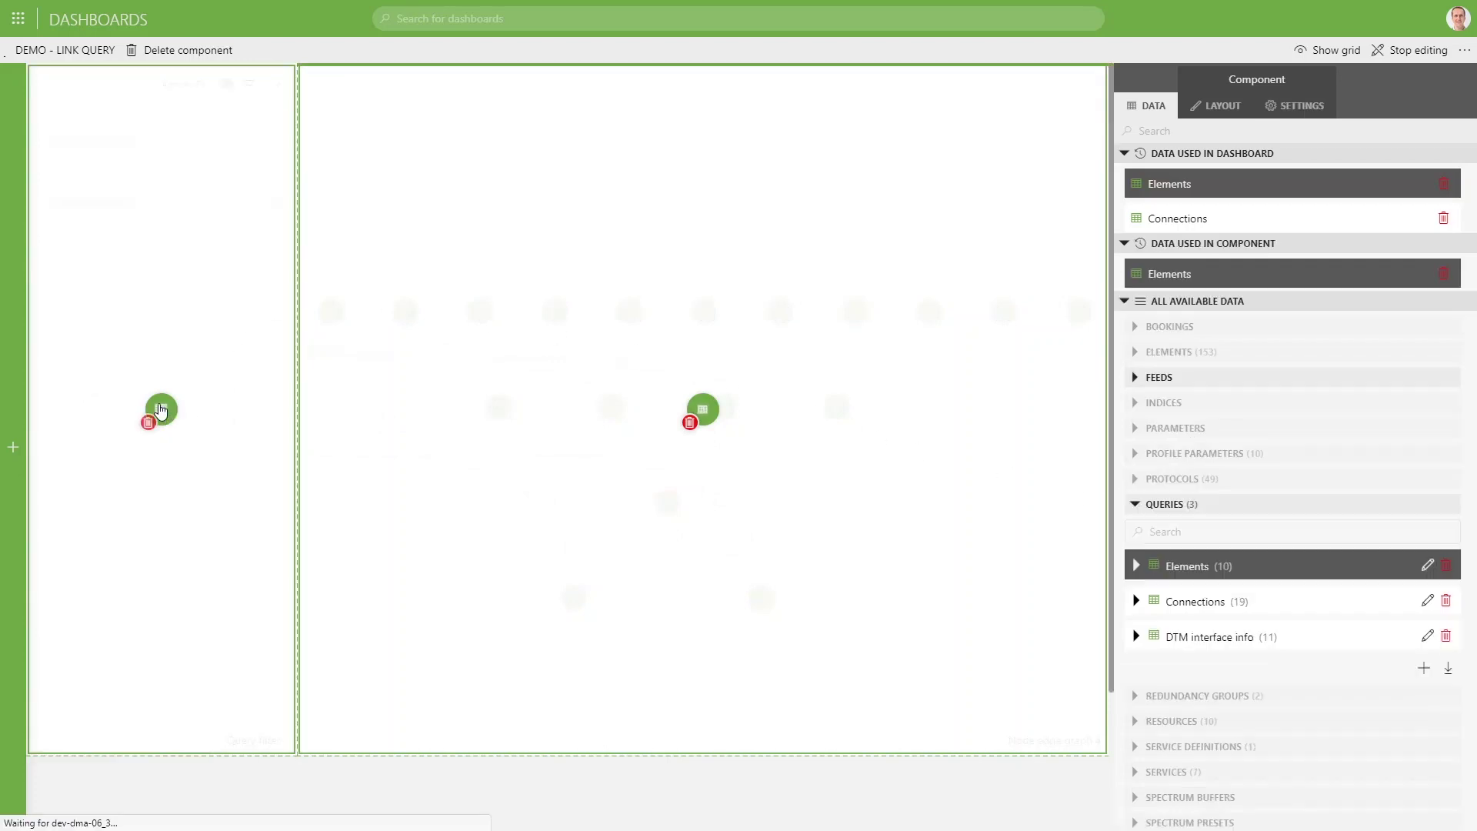
click(195, 784)
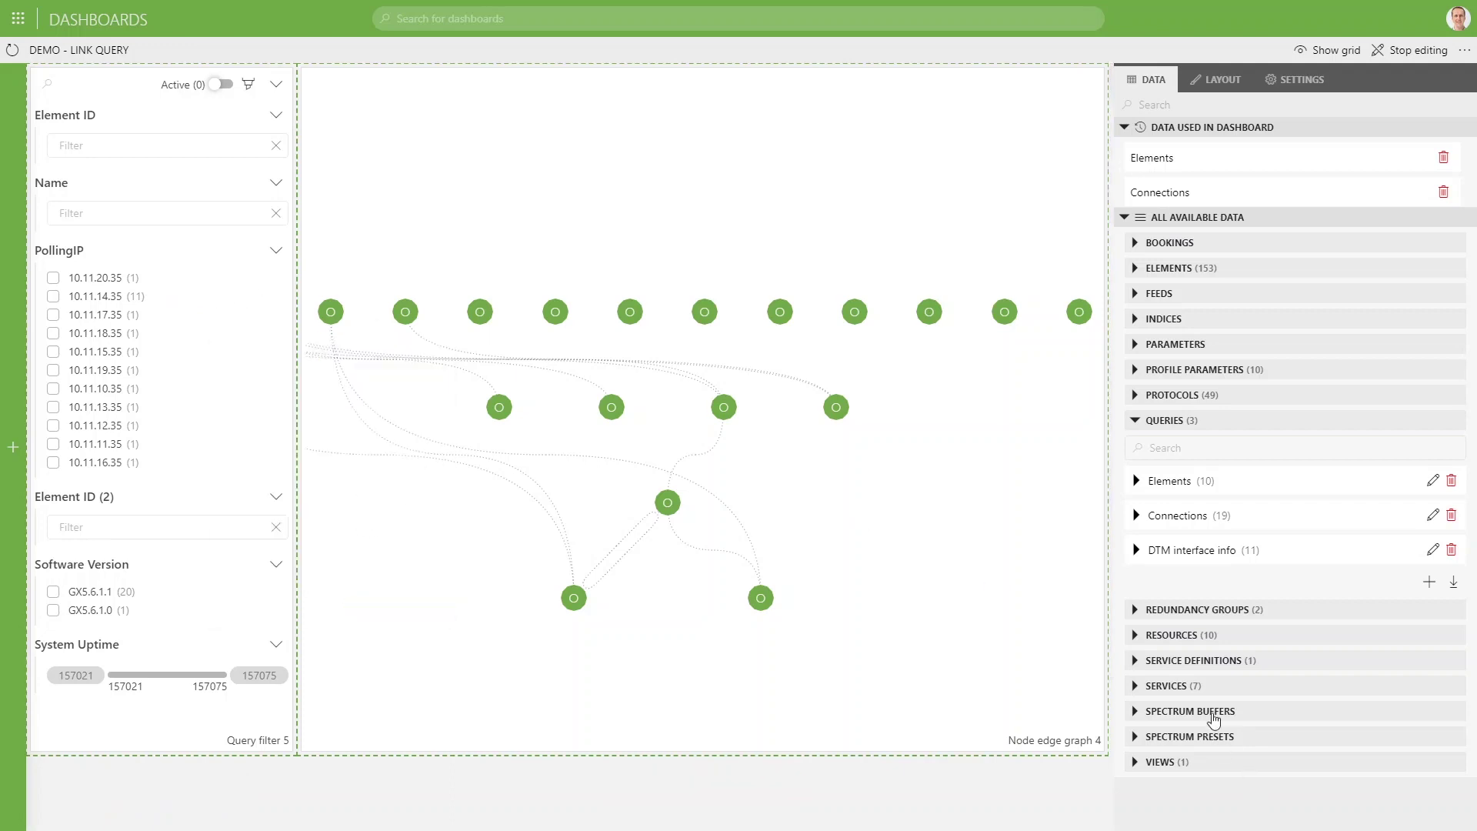
Add the Elements query's Name and Software Version columns as the filter's only fields.
click(1136, 480)
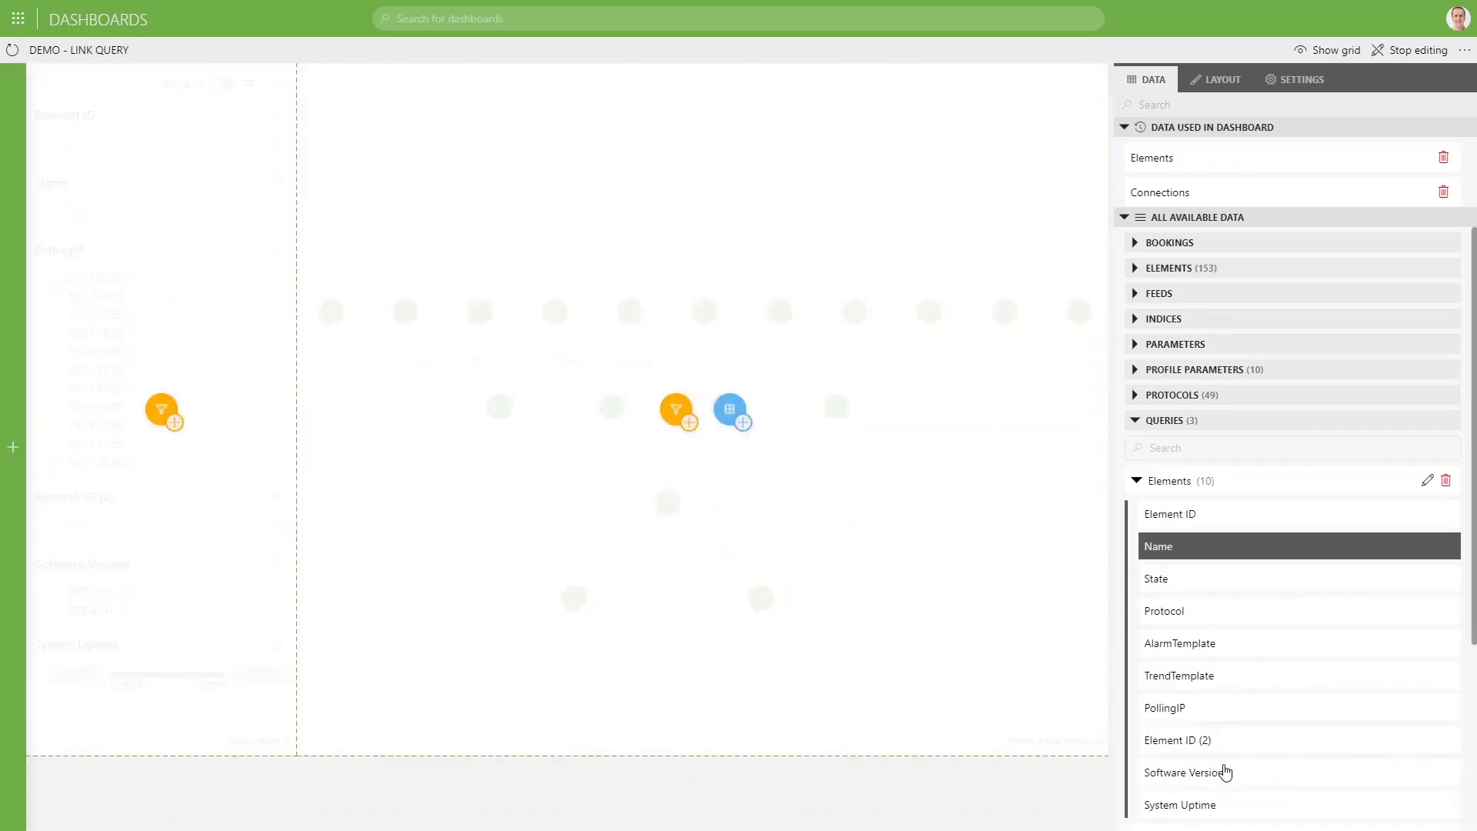
drag(1221, 779, 162, 413)
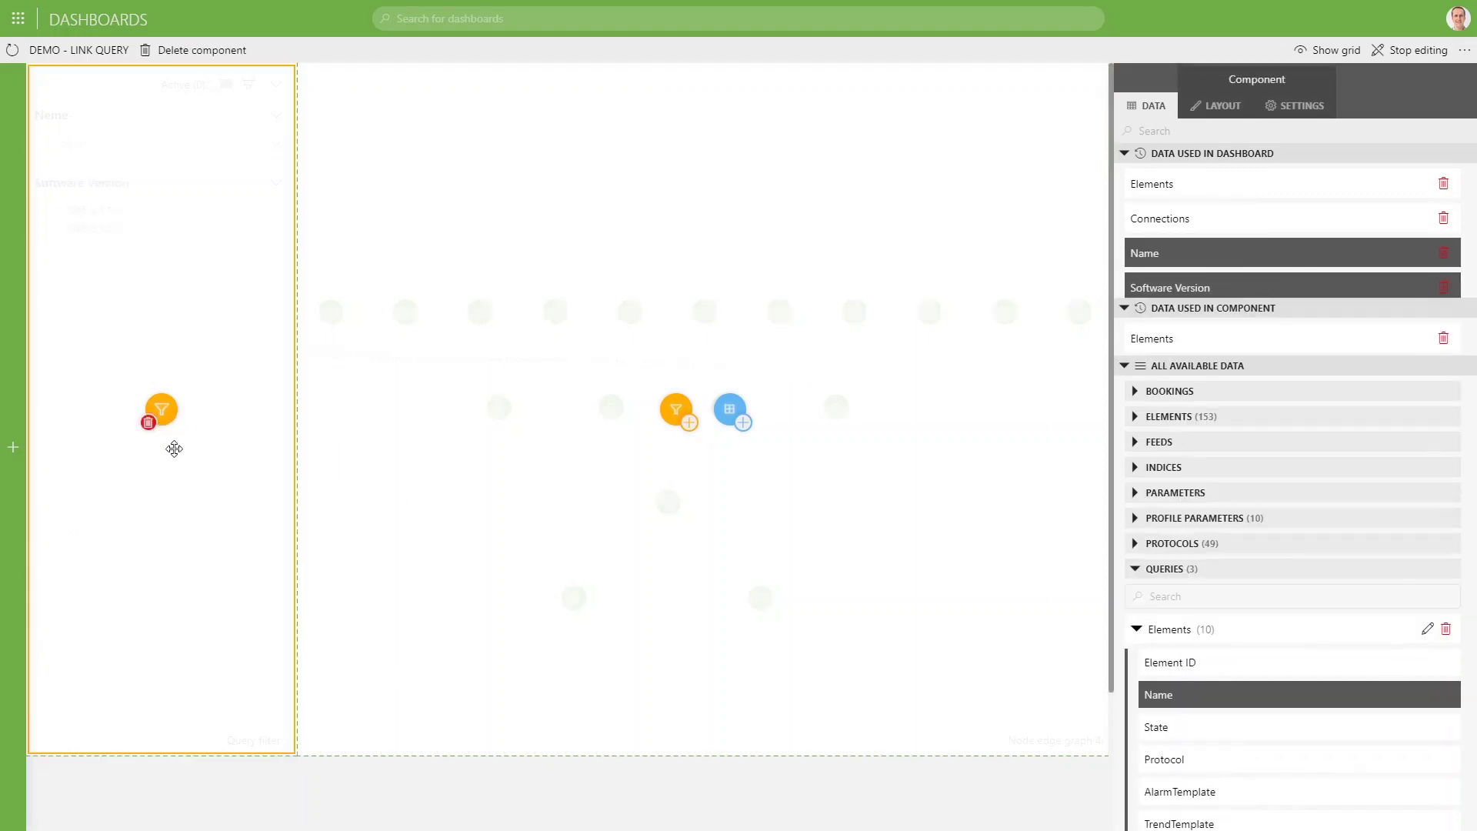
click(154, 799)
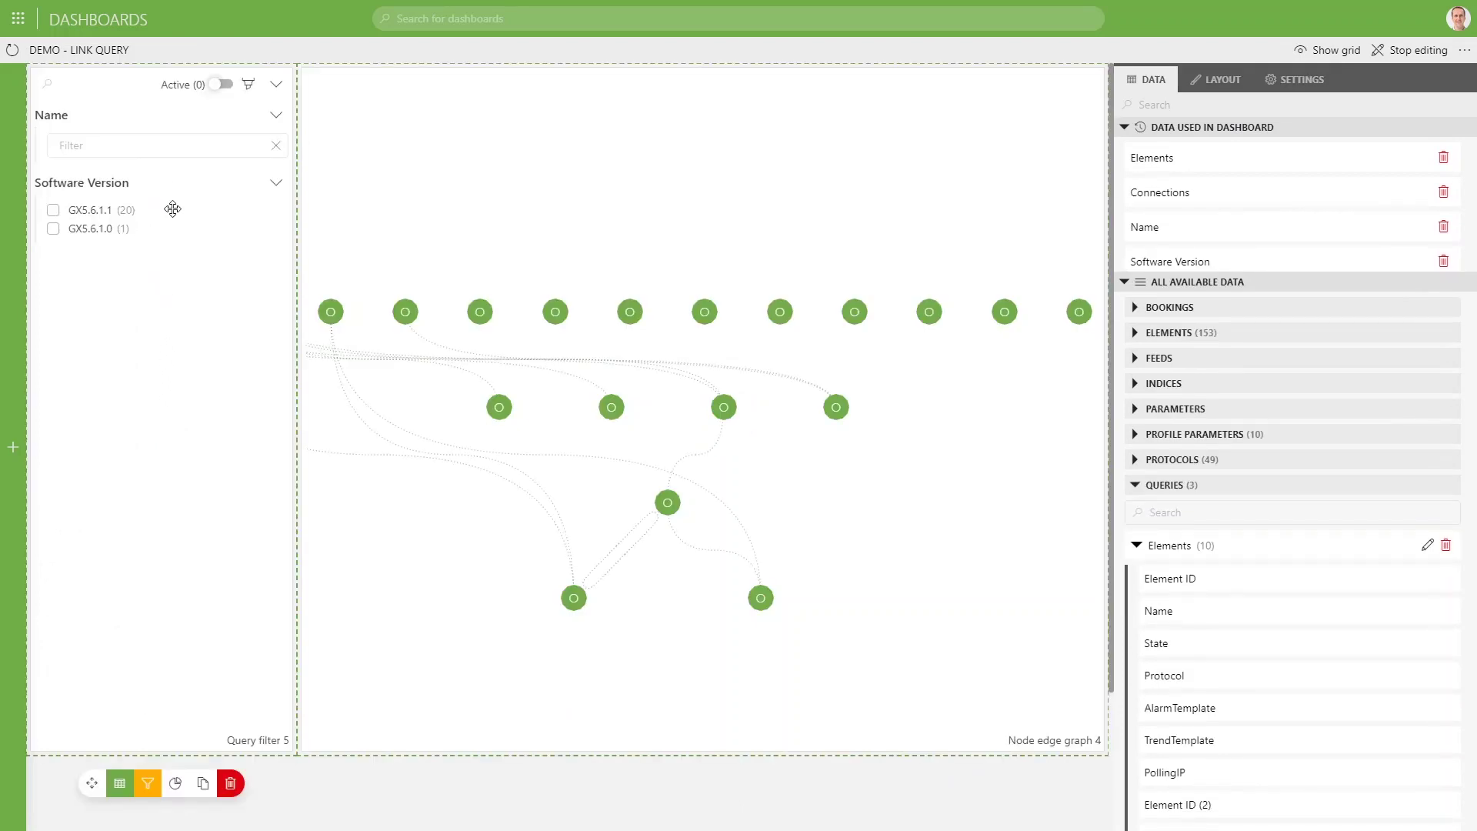
Link the Connections query to Query filter 5.
click(1137, 545)
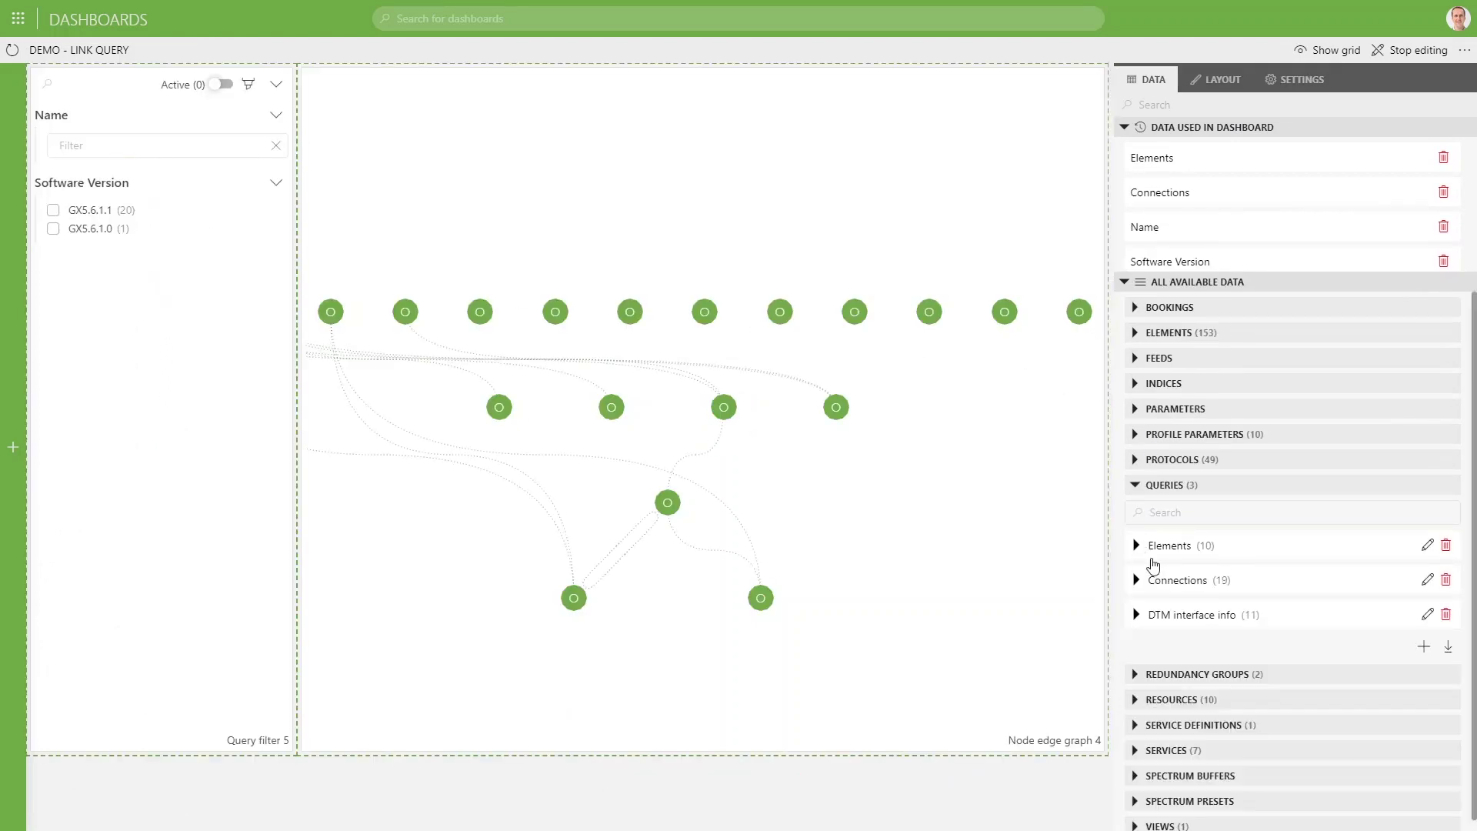
drag(1188, 586, 178, 426)
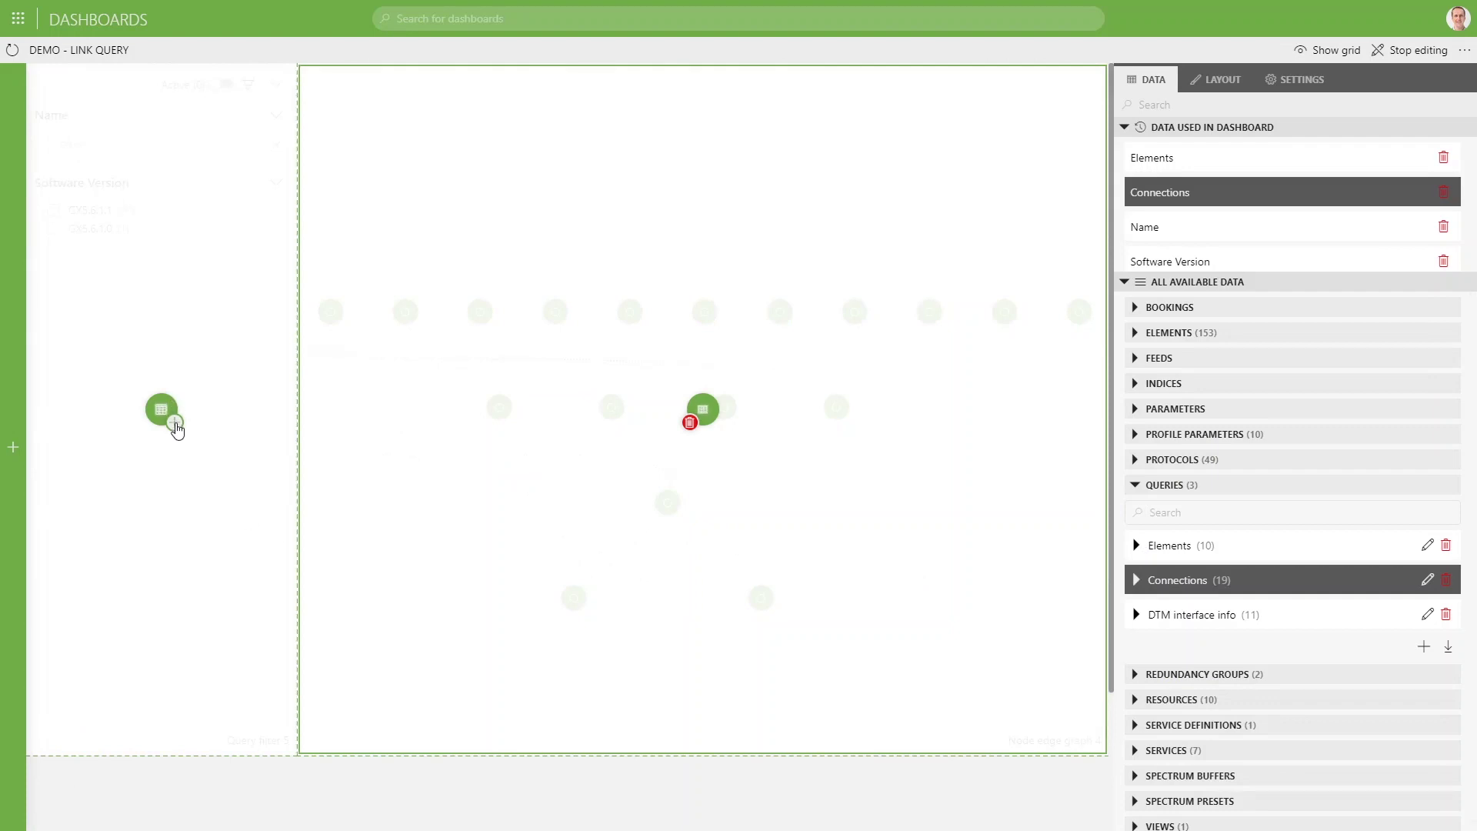
drag(176, 429, 176, 427)
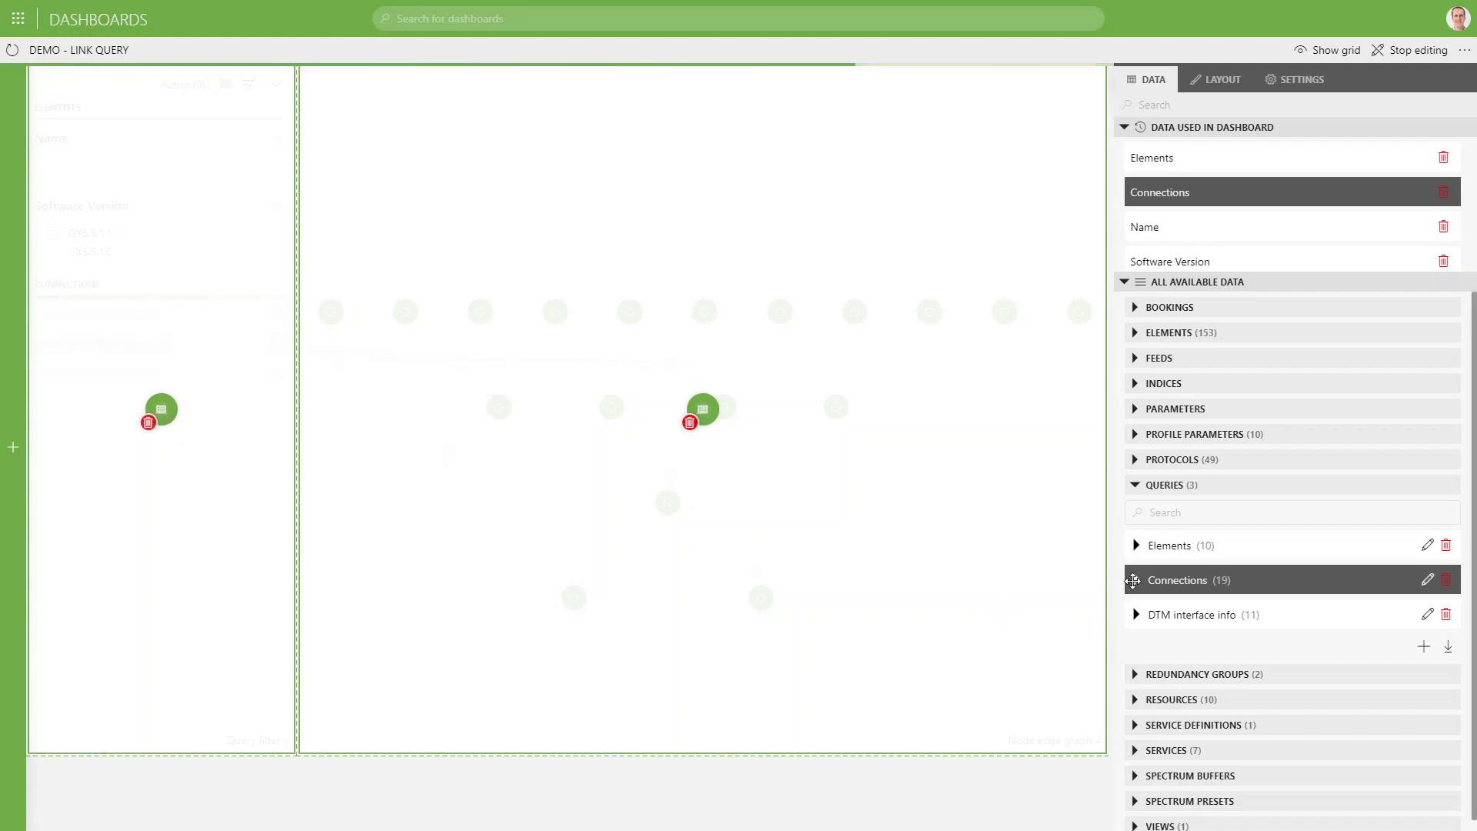
Add Tx Capacity Used and Rx Capacity Used range filters from the Connections query.
click(1136, 580)
scroll(1209, 681, down, 7)
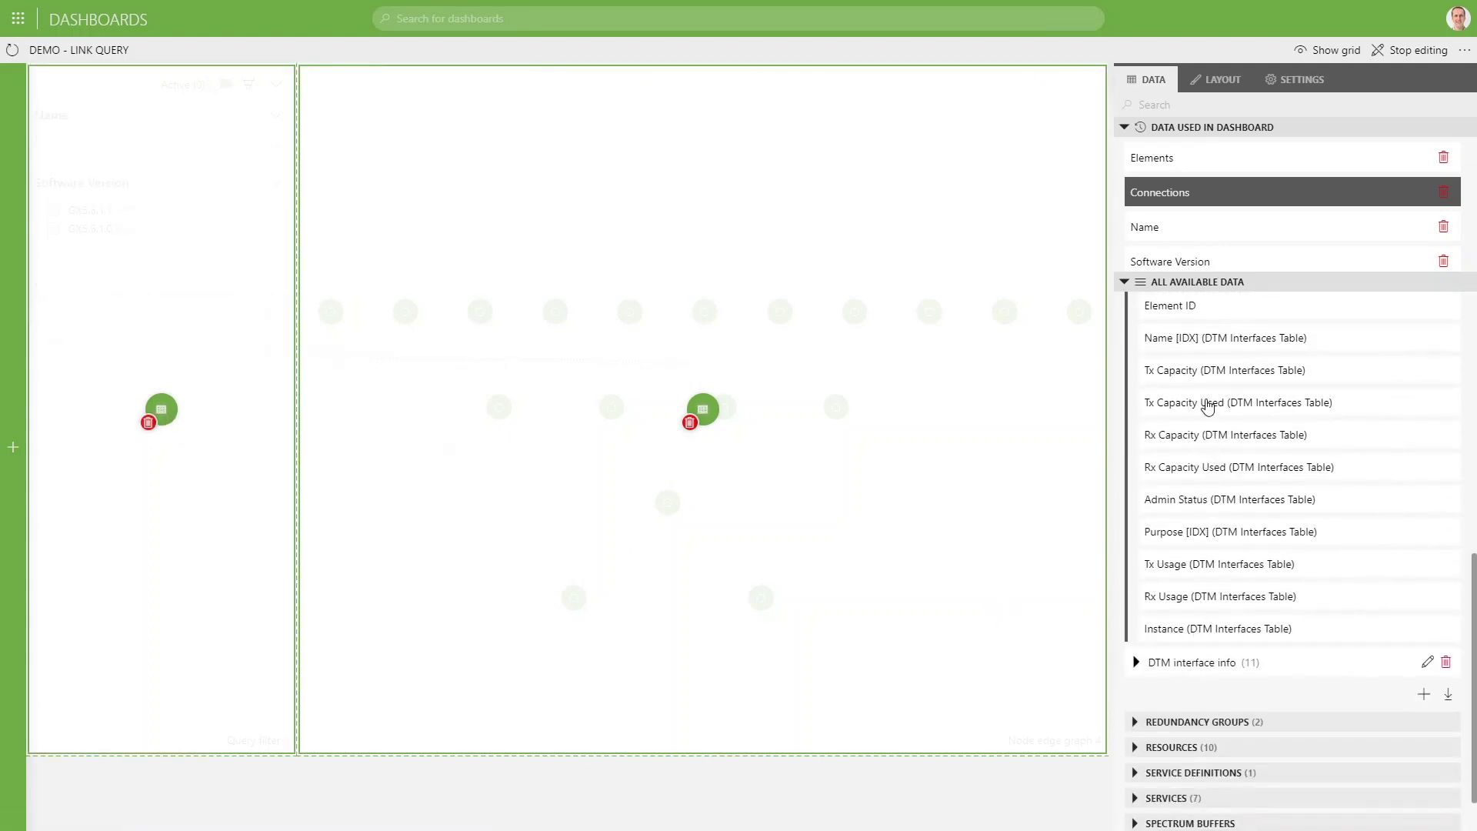
drag(1208, 406, 1205, 398)
ctrl+click(1218, 471)
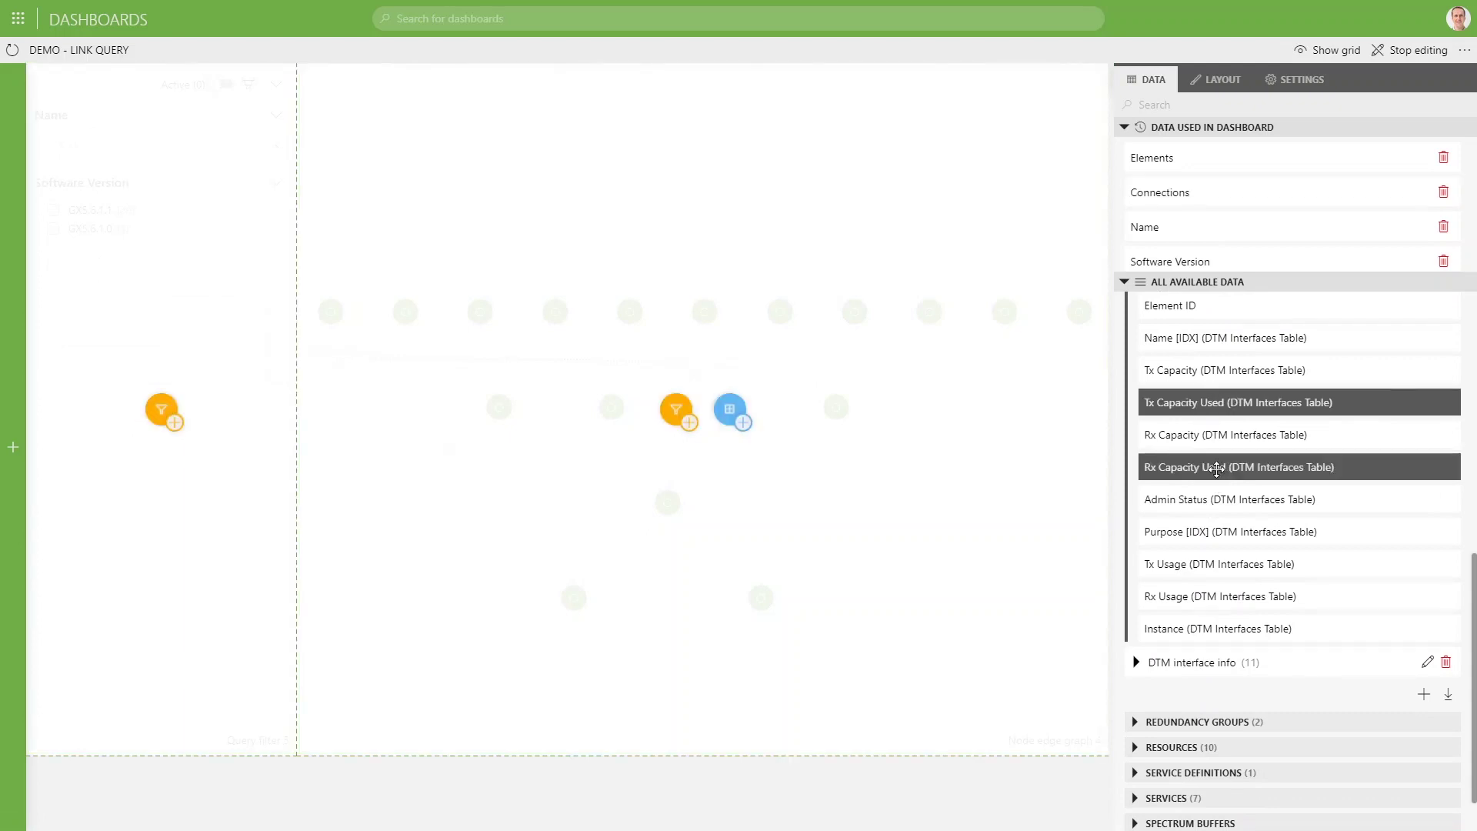
click(176, 424)
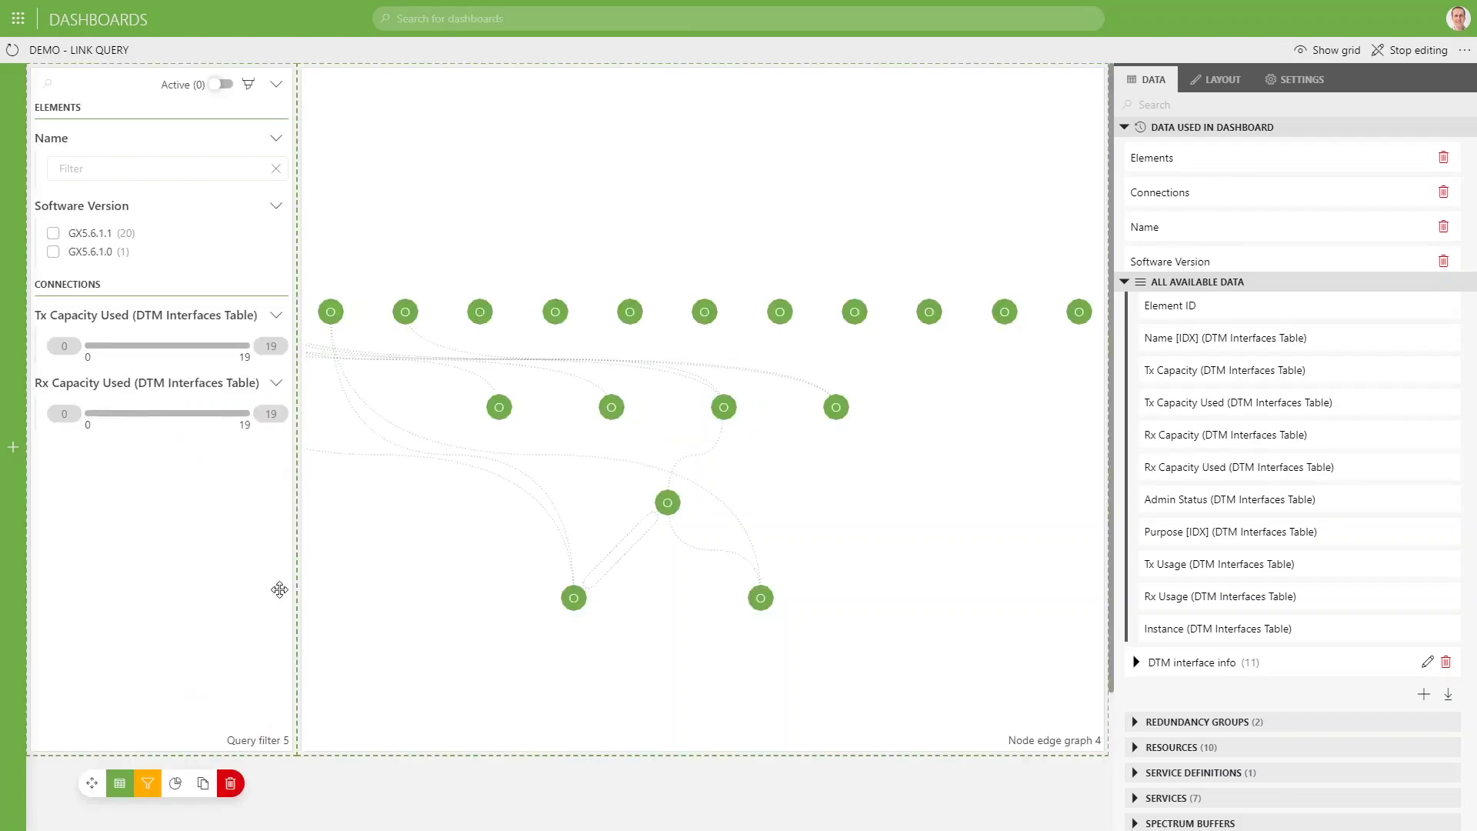
click(369, 458)
click(152, 67)
click(53, 252)
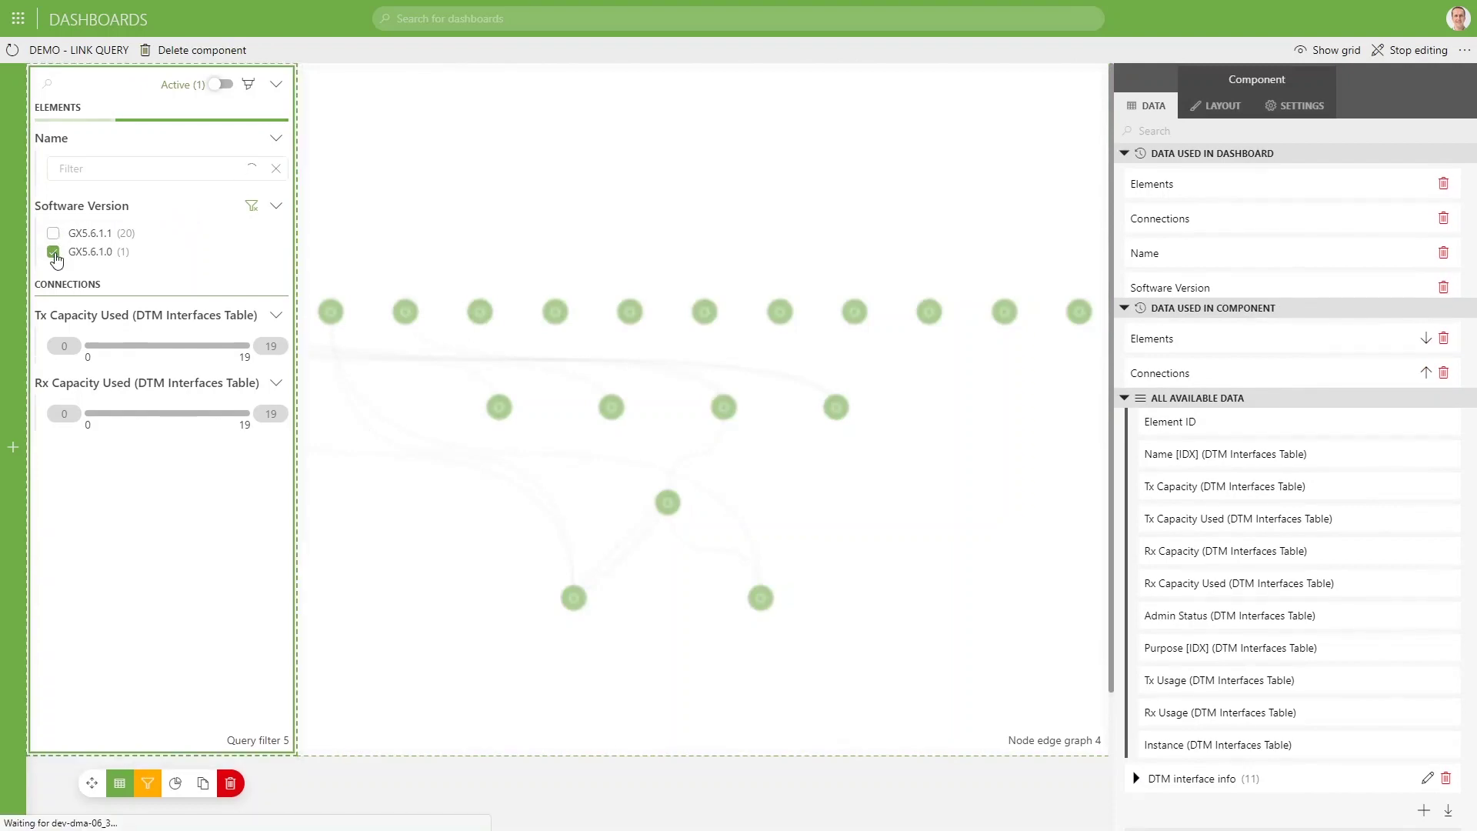
click(53, 252)
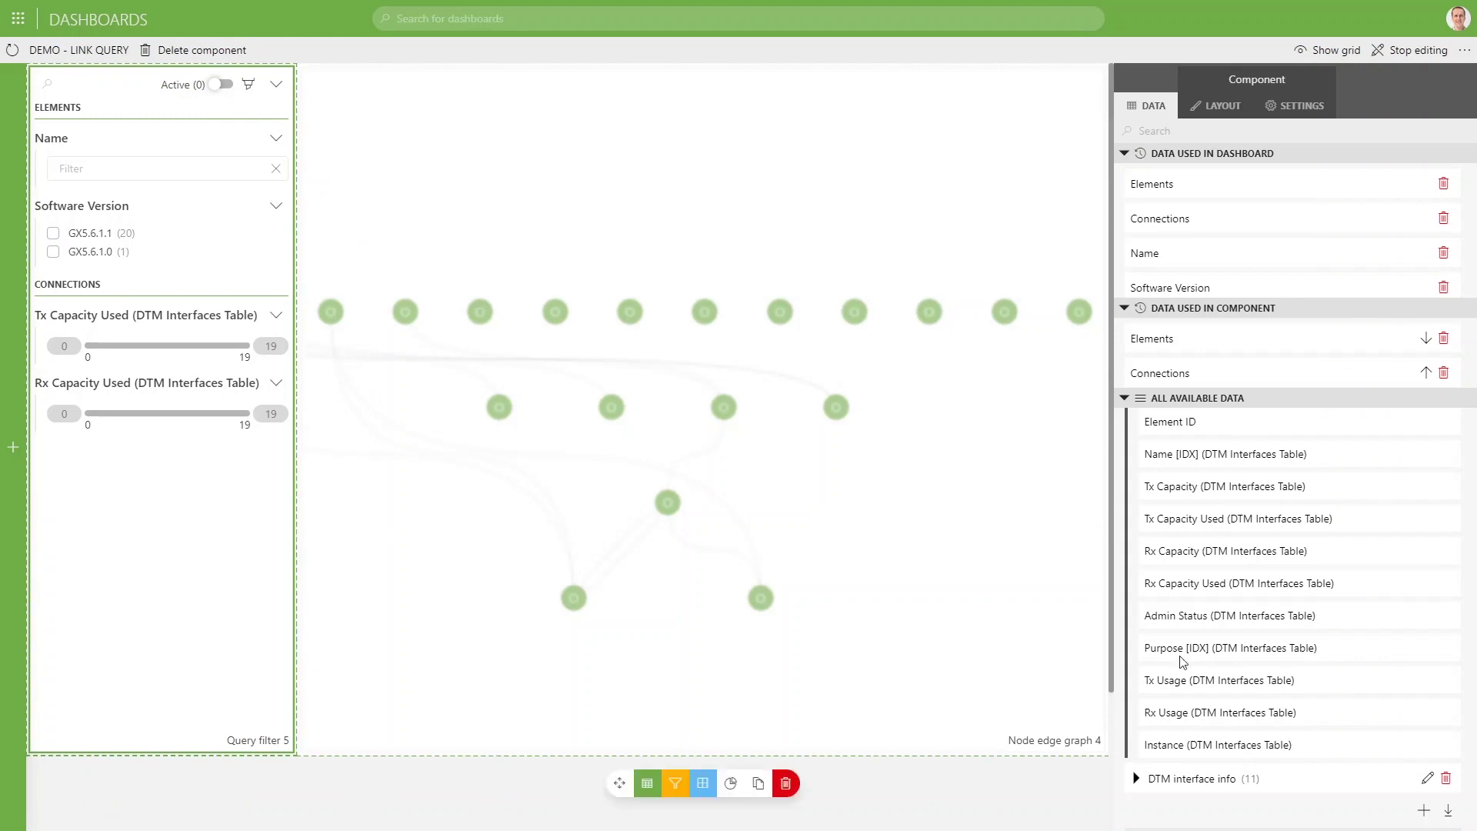
Feed Query filter 5's filtered Queries into Node edge graph 4 as its data.
scroll(1219, 565, up, 5)
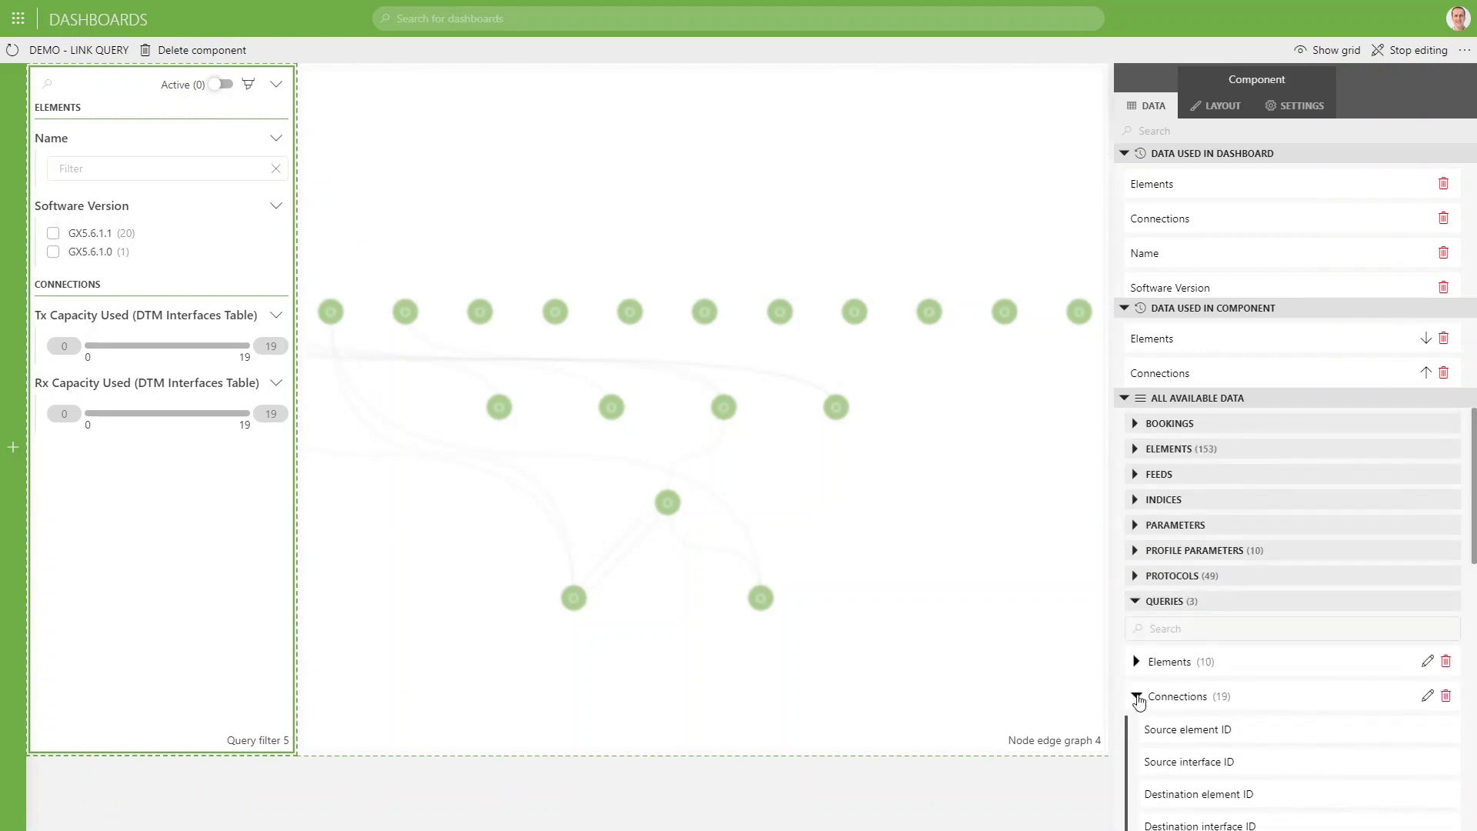
click(1137, 697)
click(1136, 601)
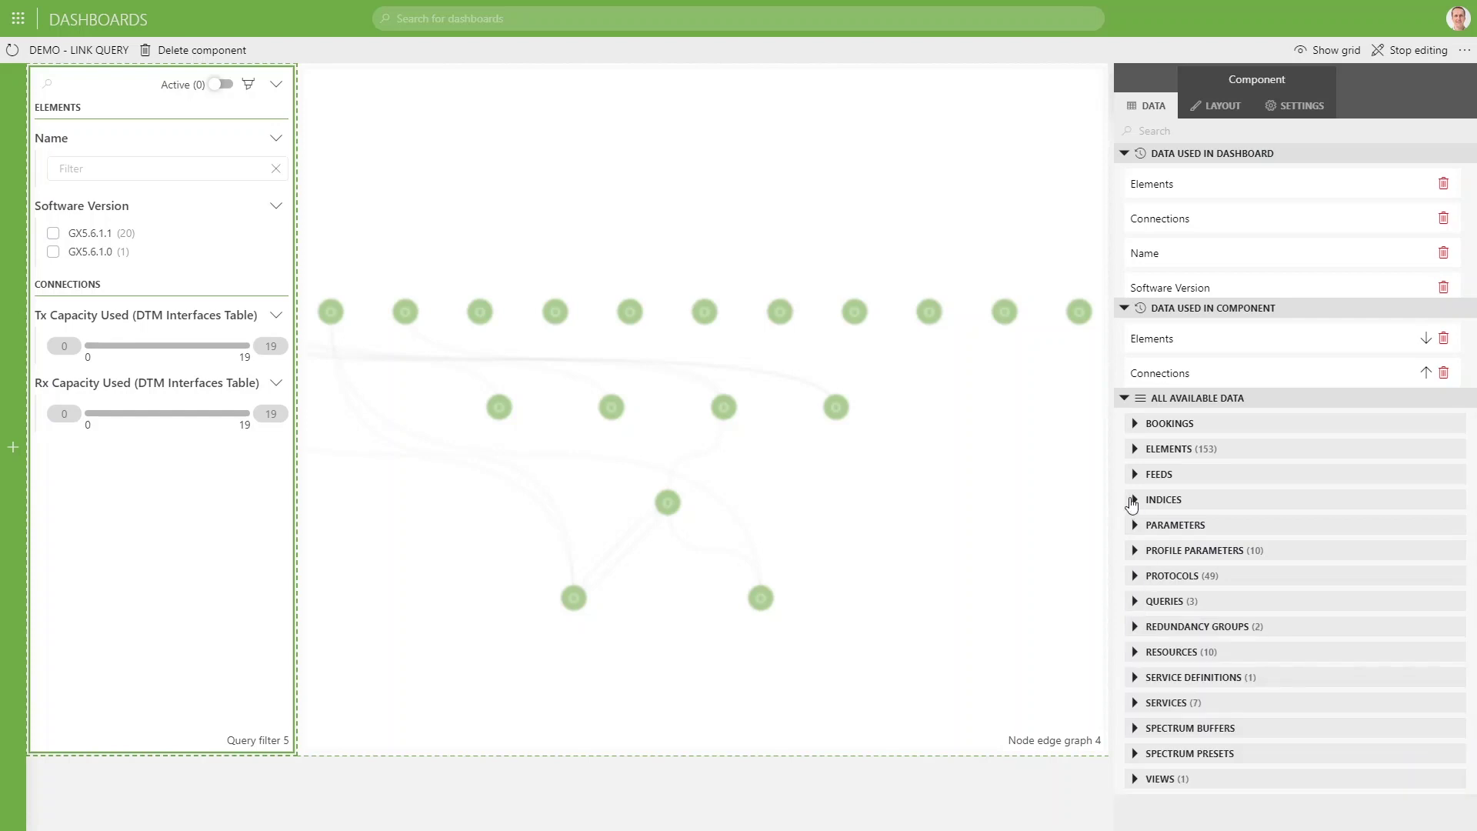
click(1134, 474)
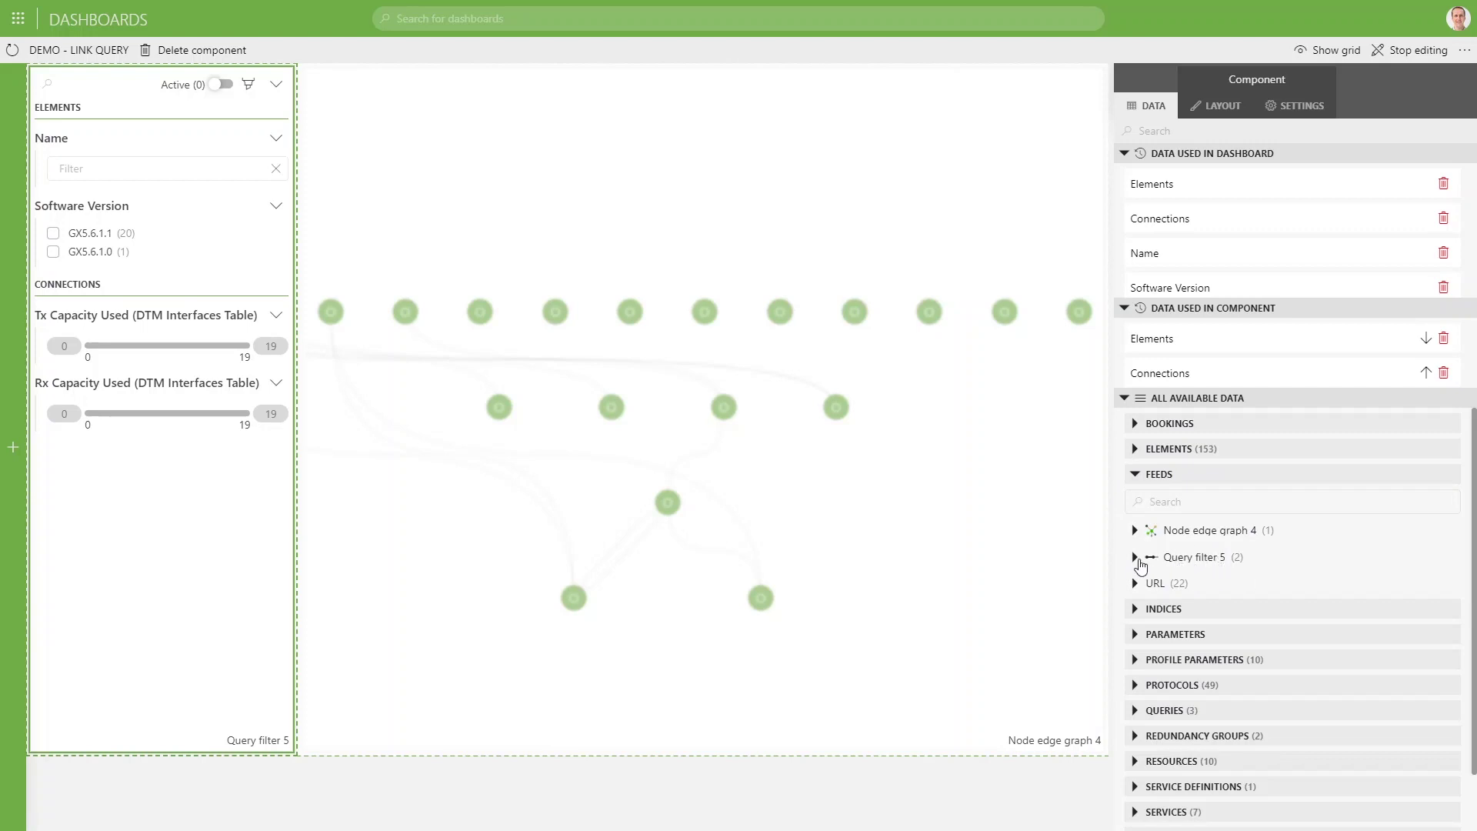
click(1135, 558)
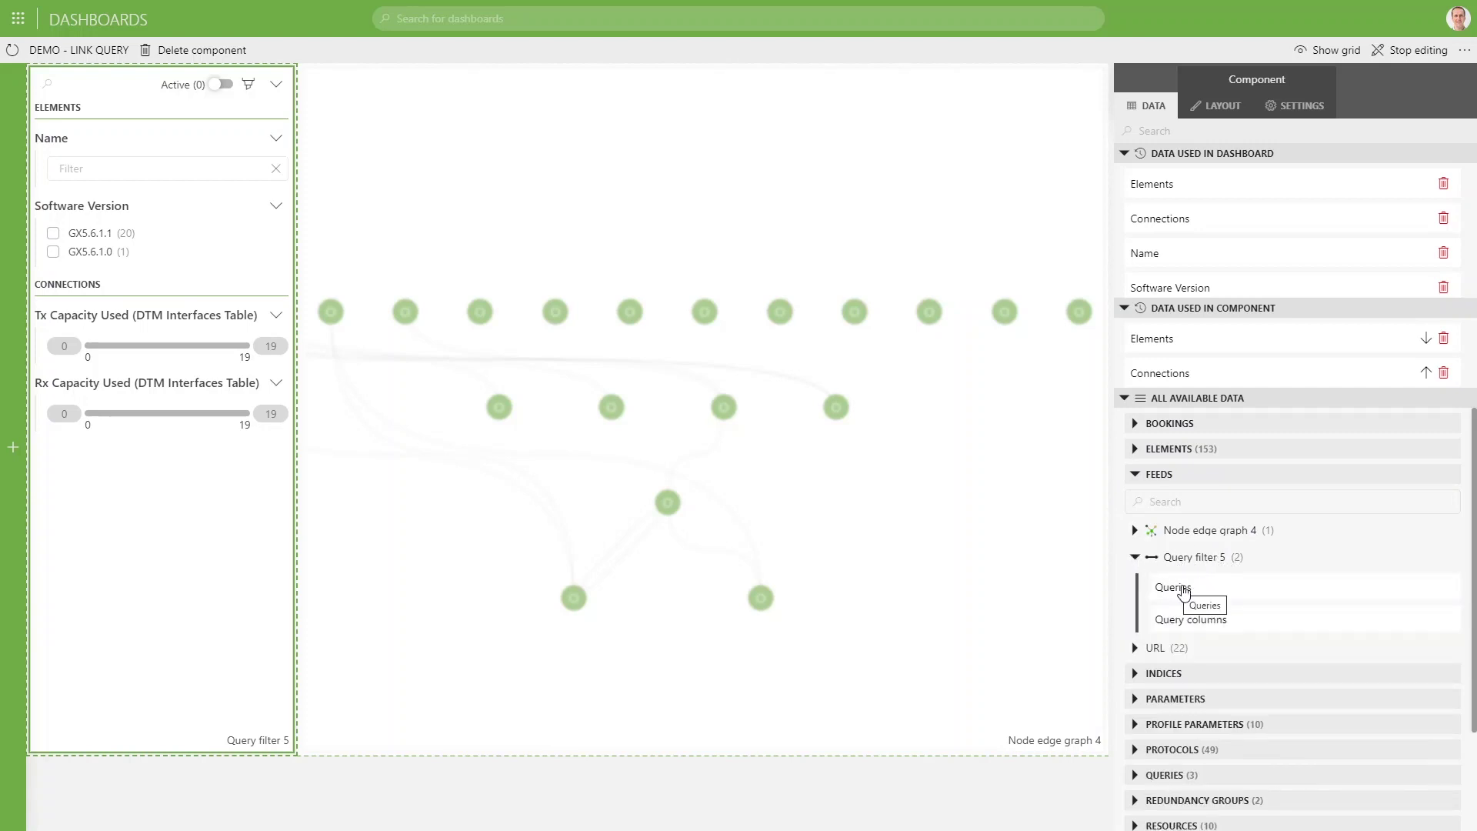
drag(1183, 590, 1183, 586)
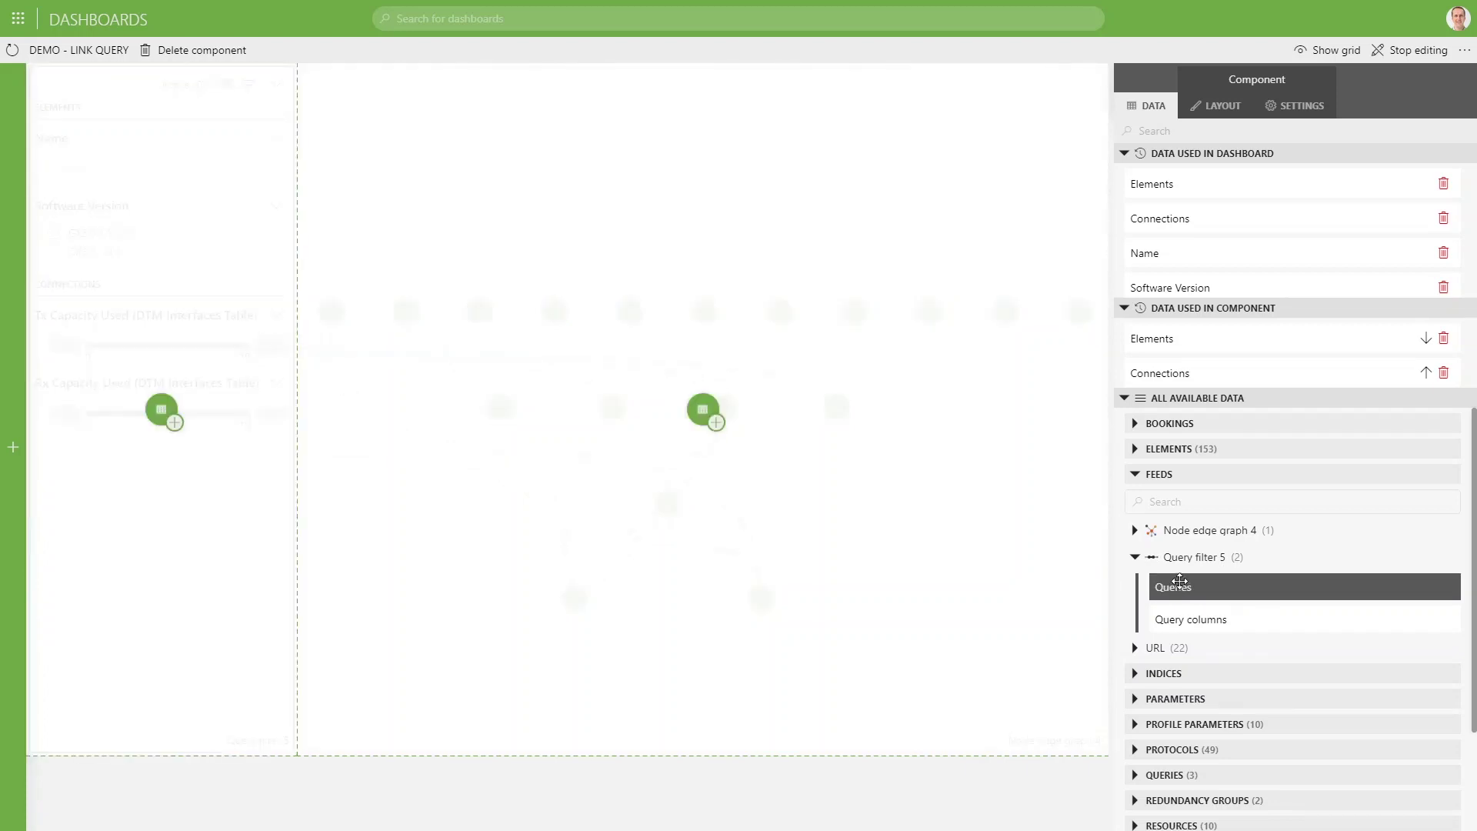
drag(1179, 581, 703, 413)
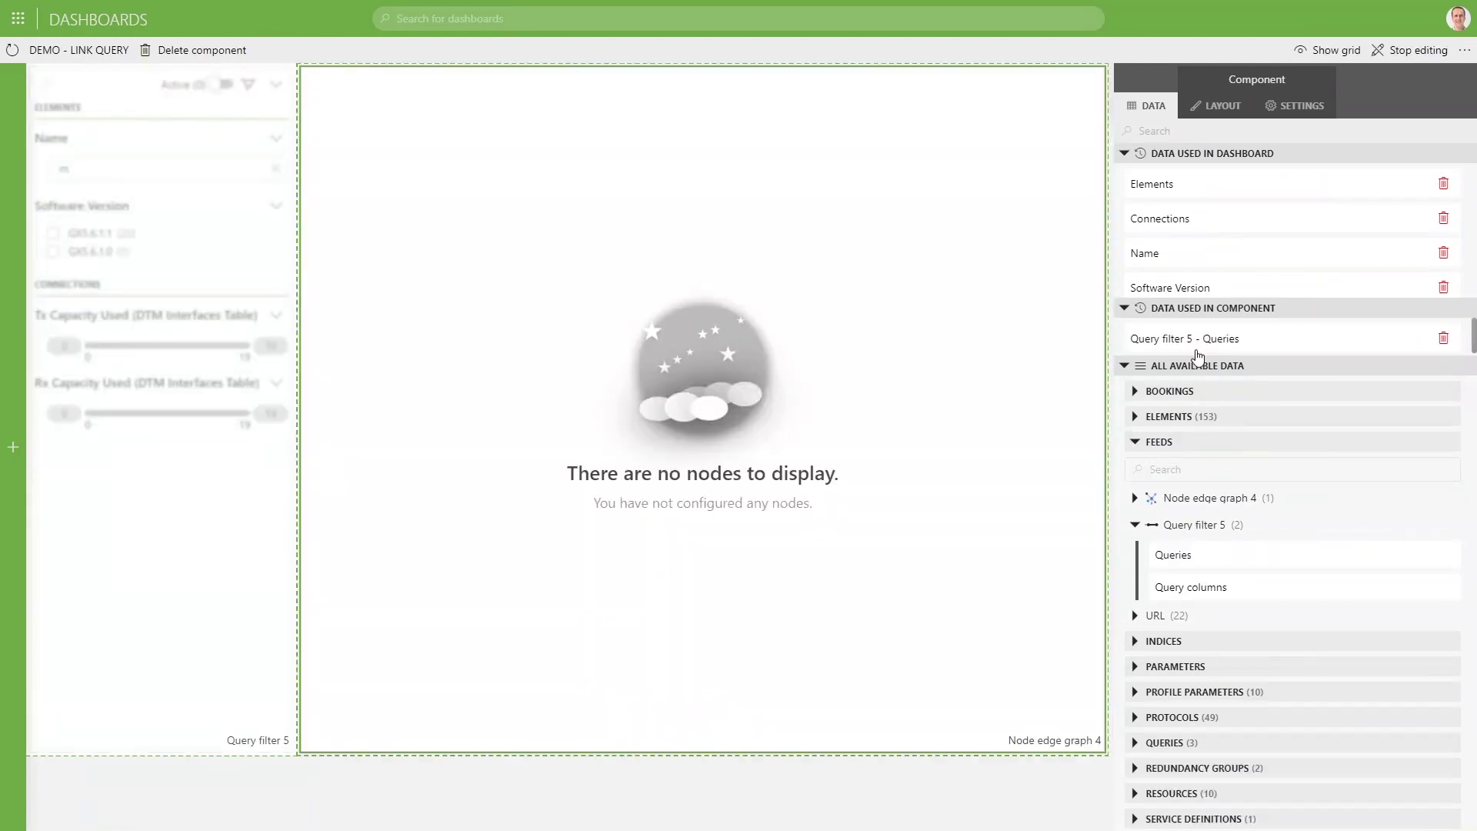
Use filtered Elements as nodes by Element ID, filtered Connections as edges via Source/Destination element ID.
click(1312, 109)
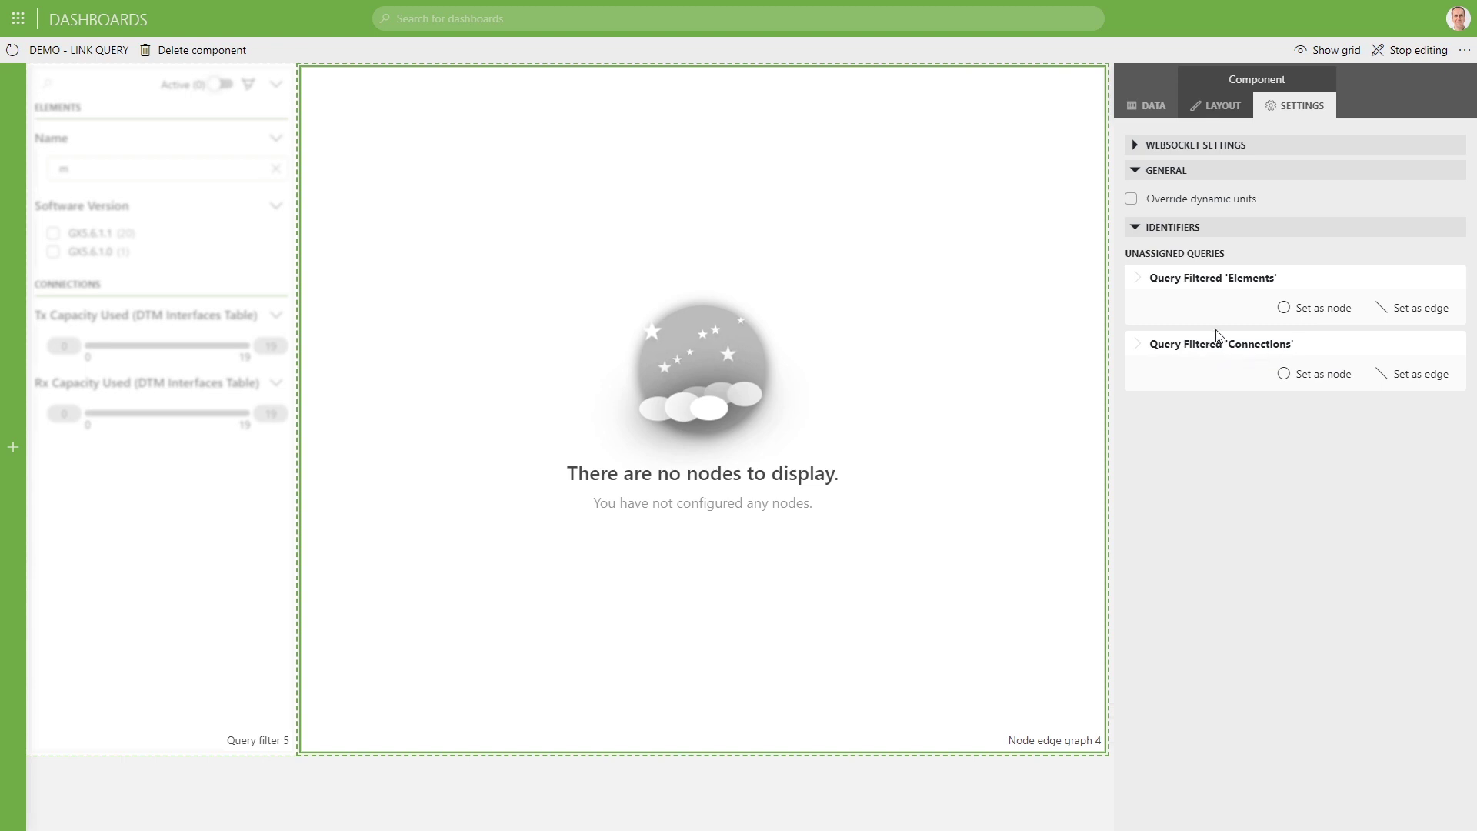
click(1317, 308)
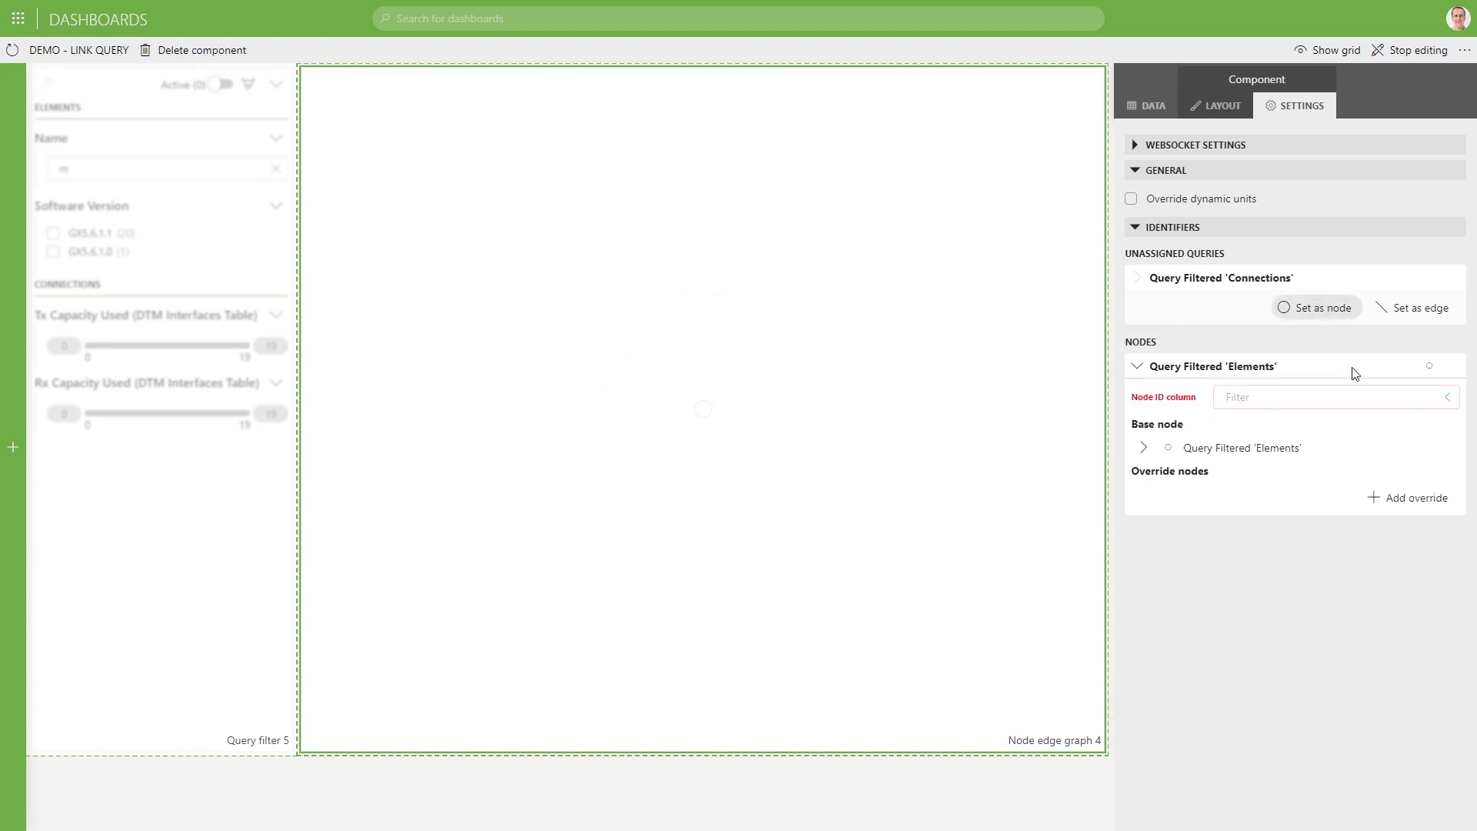
click(1414, 308)
click(1266, 308)
click(1275, 367)
click(1230, 499)
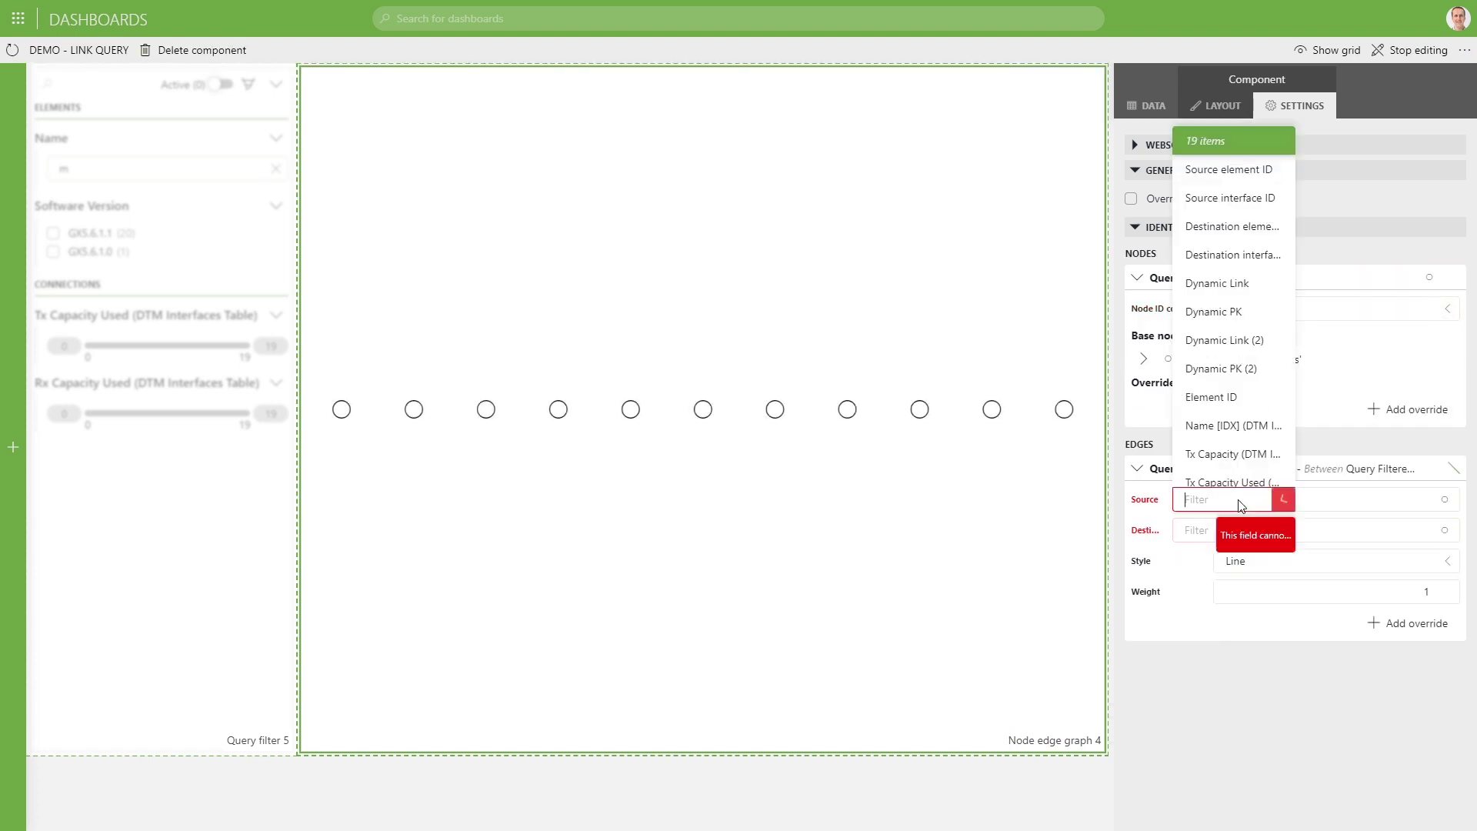
click(1231, 170)
click(1210, 530)
click(1230, 262)
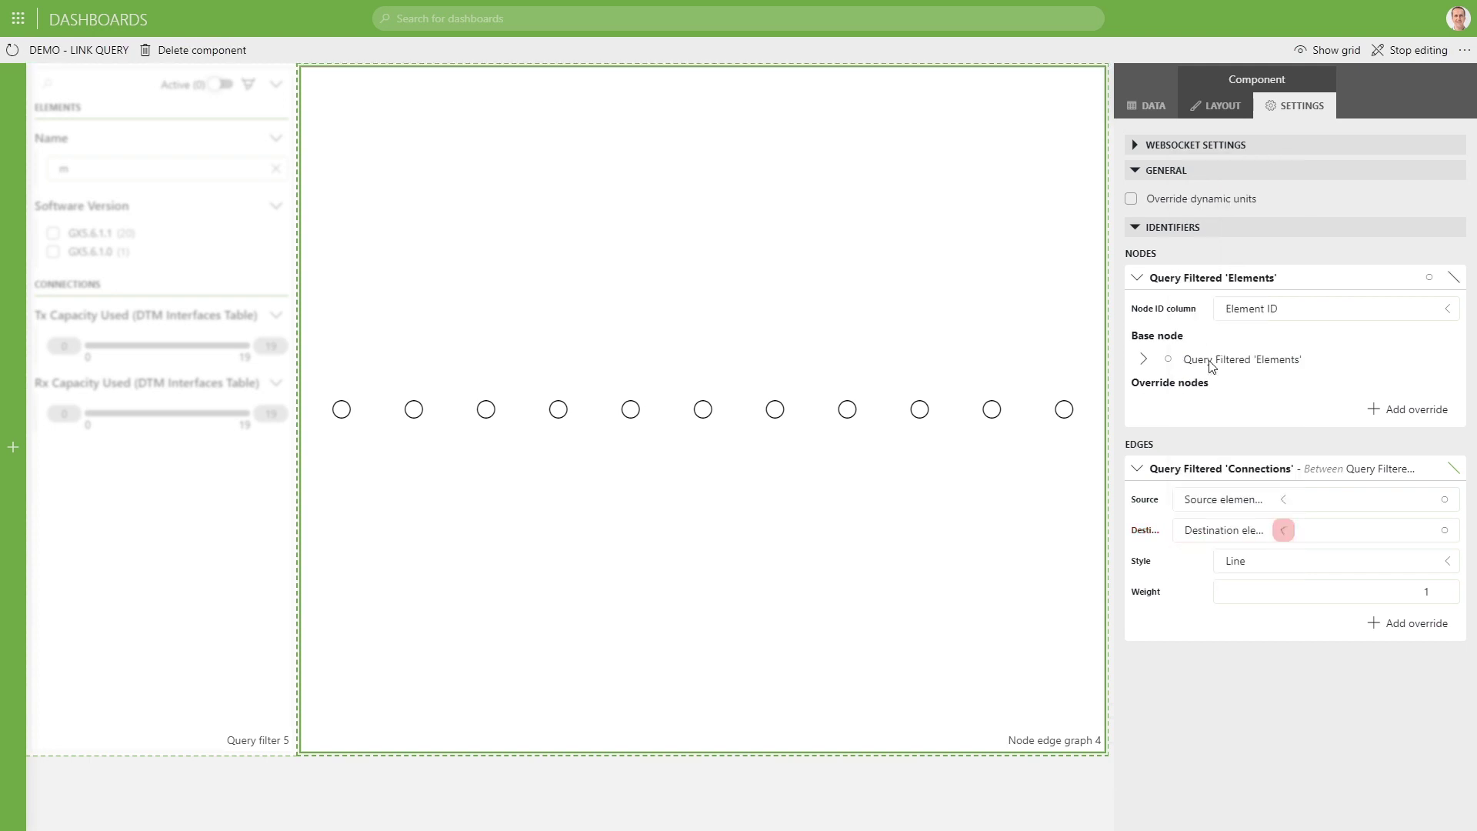
Draw the nodes as dodecagons and the edges as dotted lines.
click(1144, 360)
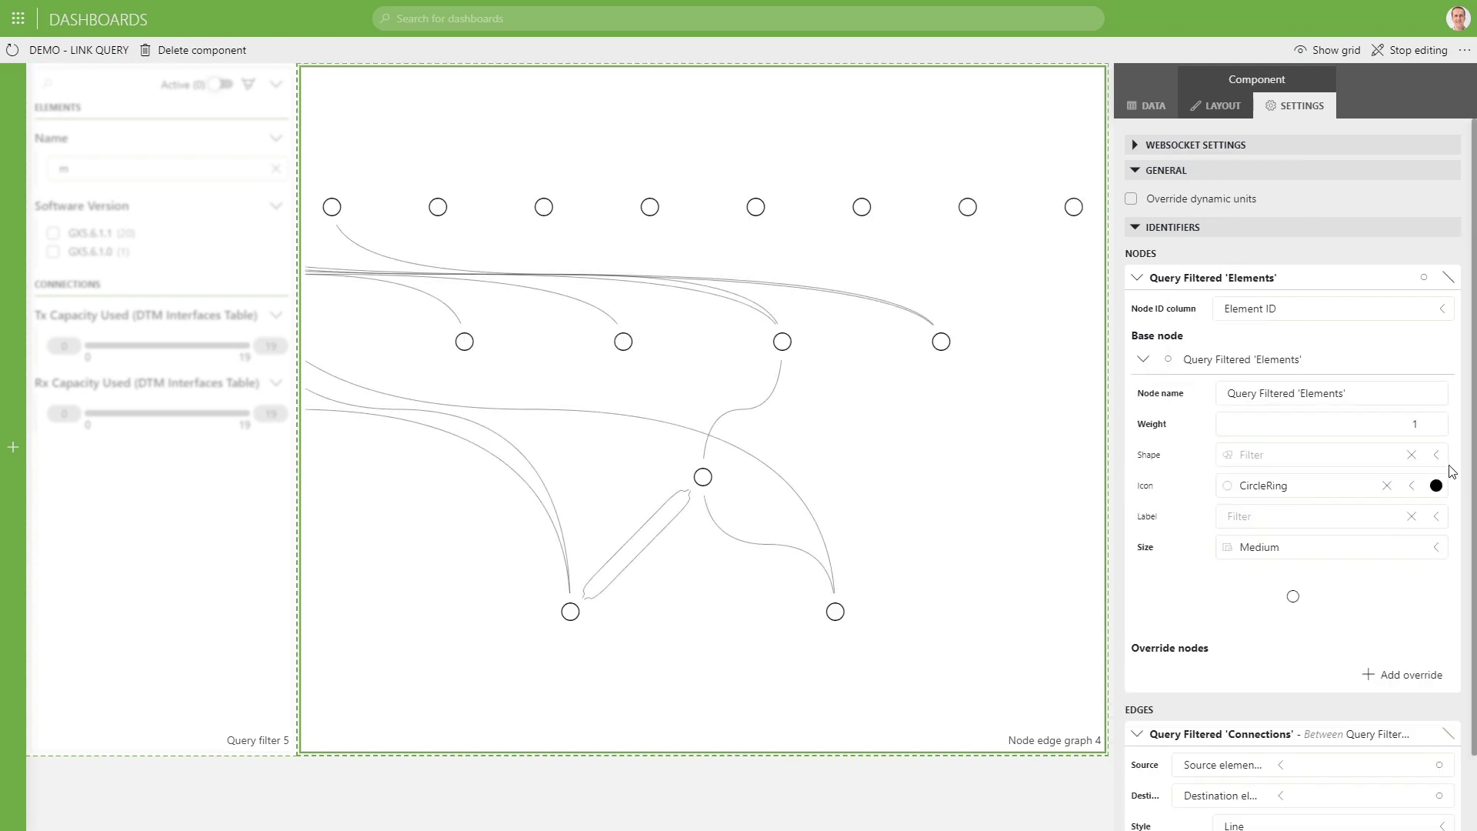
click(1436, 455)
click(1346, 431)
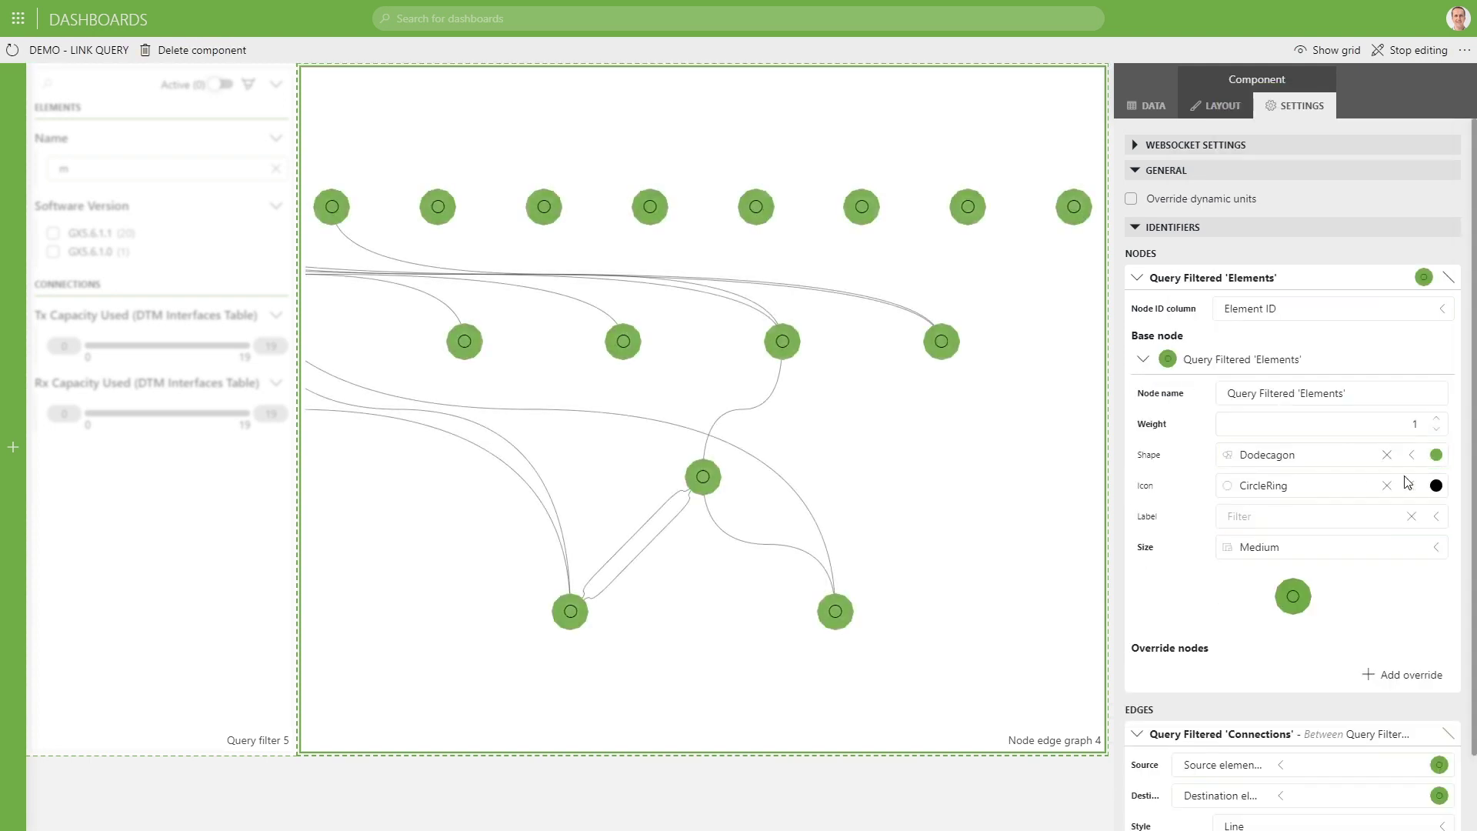
click(1435, 486)
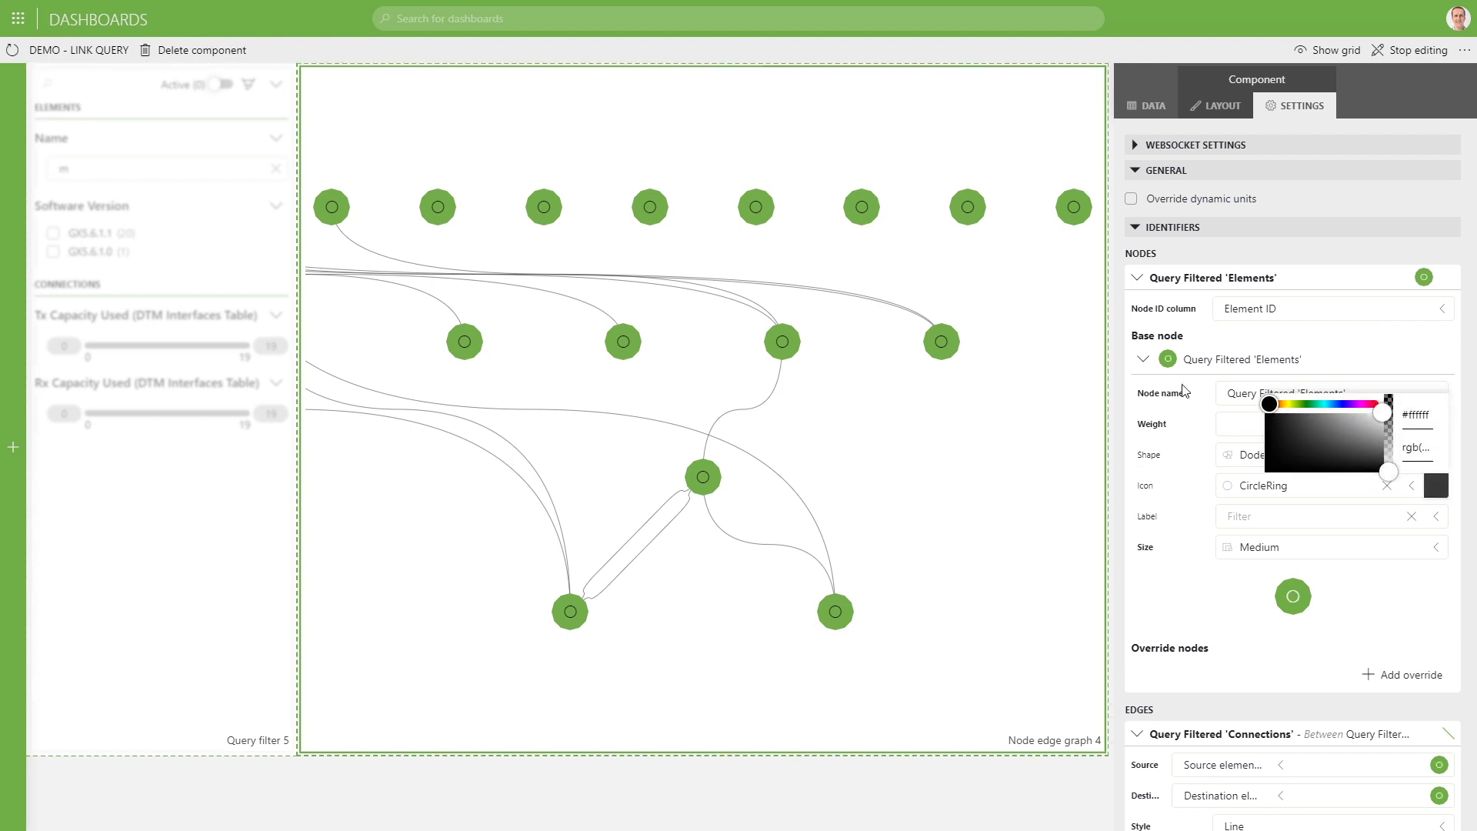
click(1145, 361)
click(1144, 359)
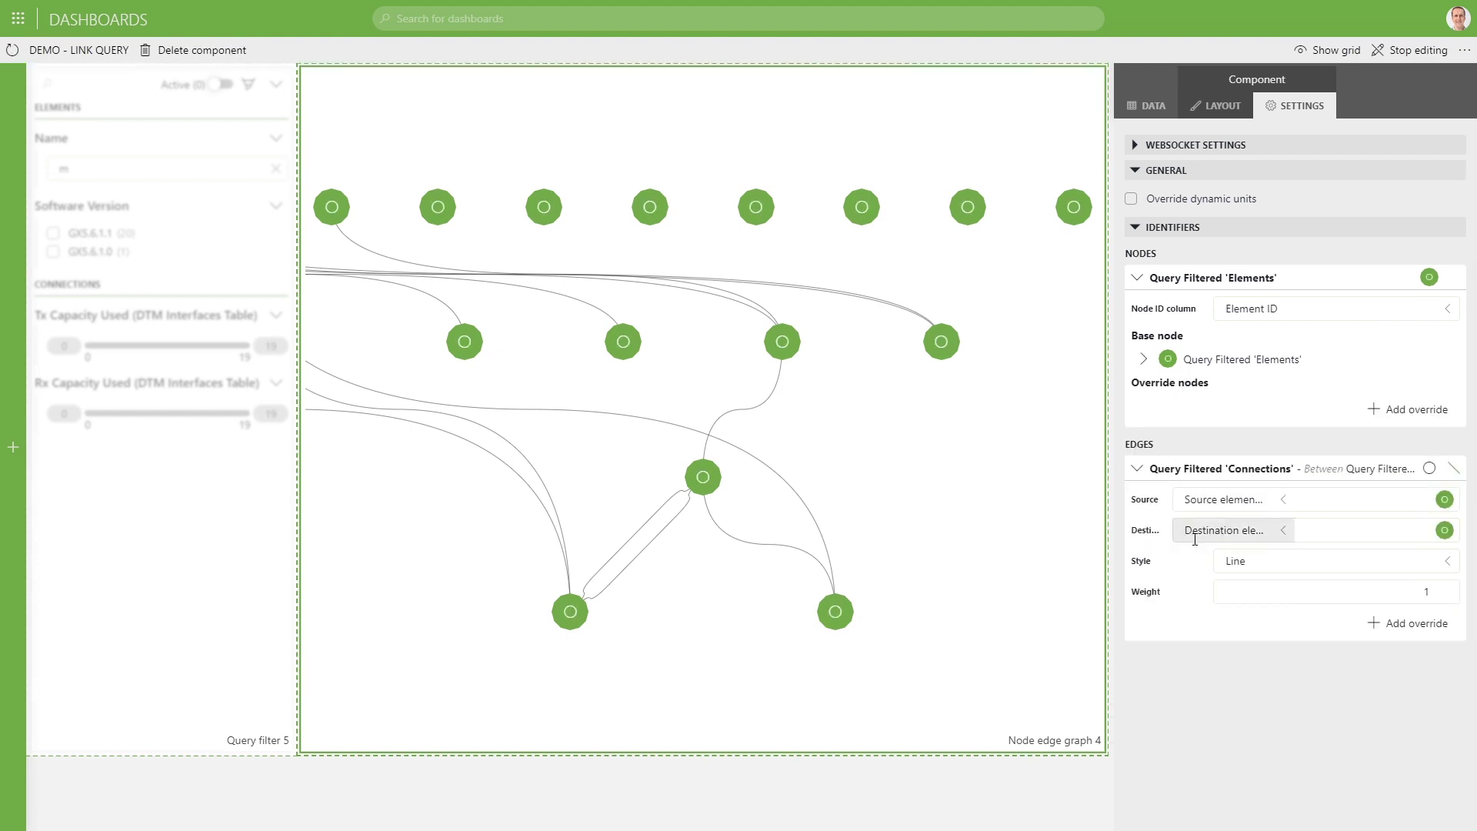
click(1274, 561)
click(1259, 478)
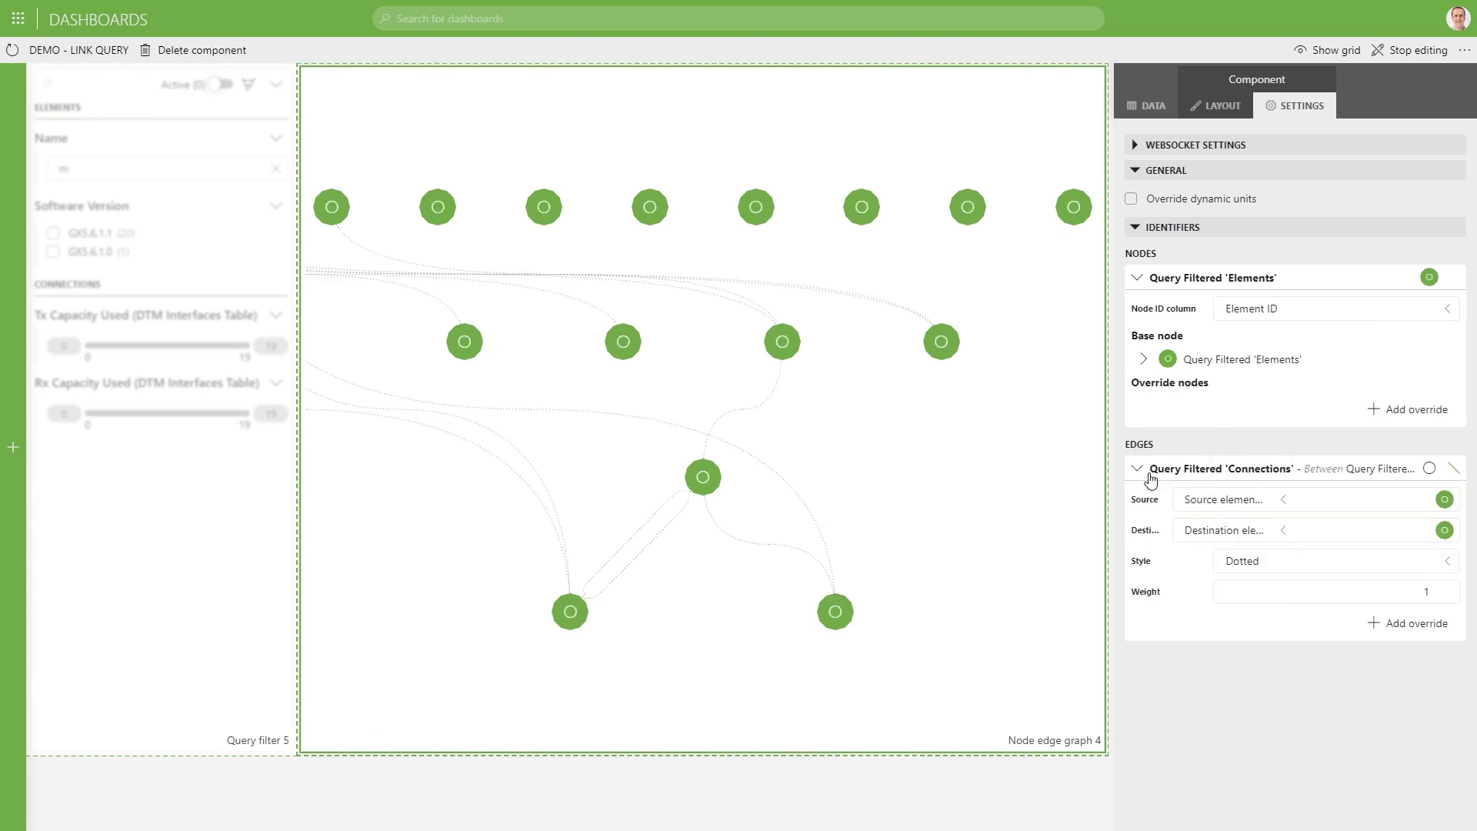
click(1138, 469)
mouse_move(736, 607)
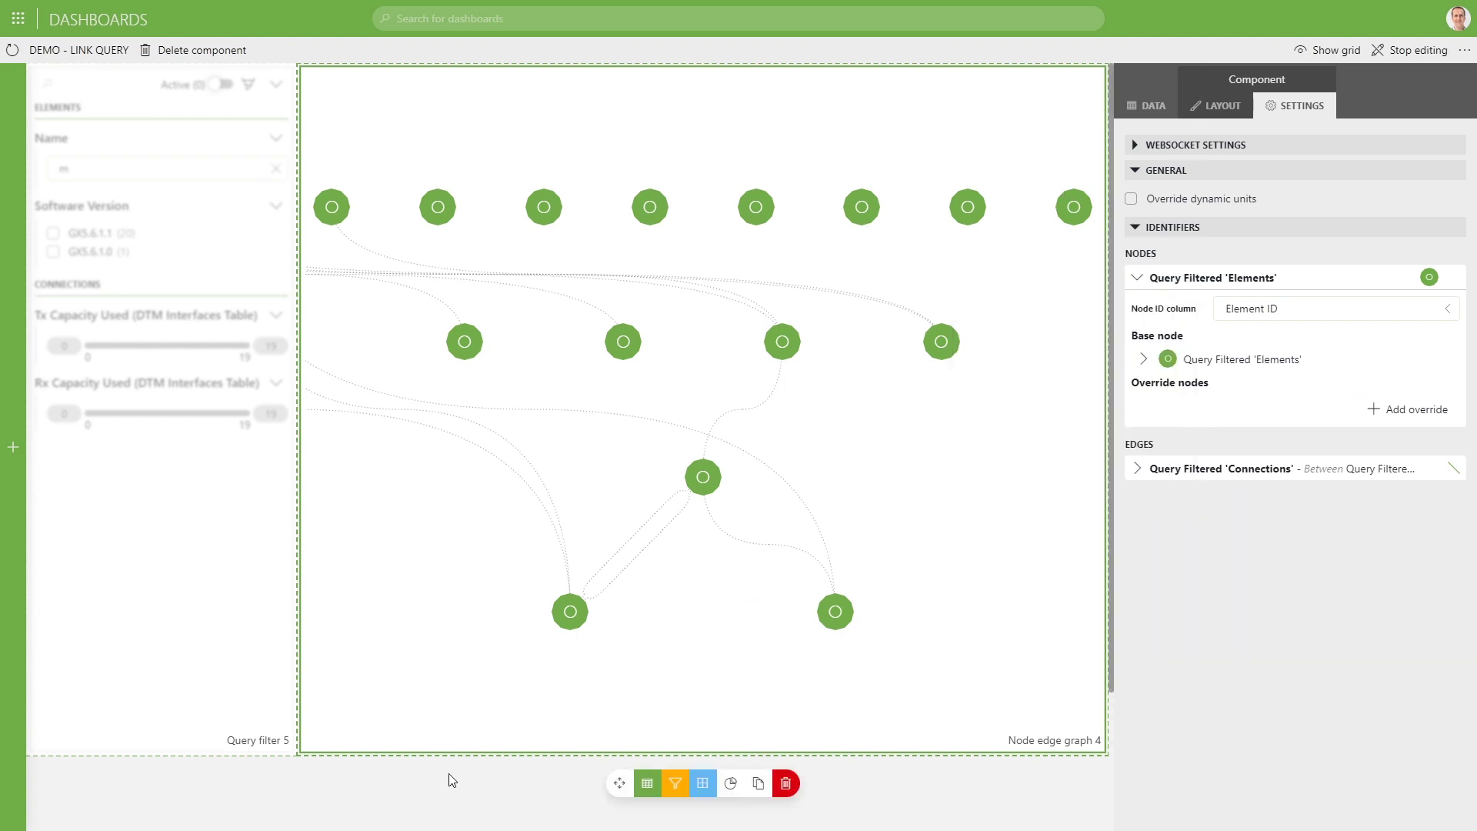
Apply 'm' as the Name filter, narrowing the graph to two nodes.
click(243, 777)
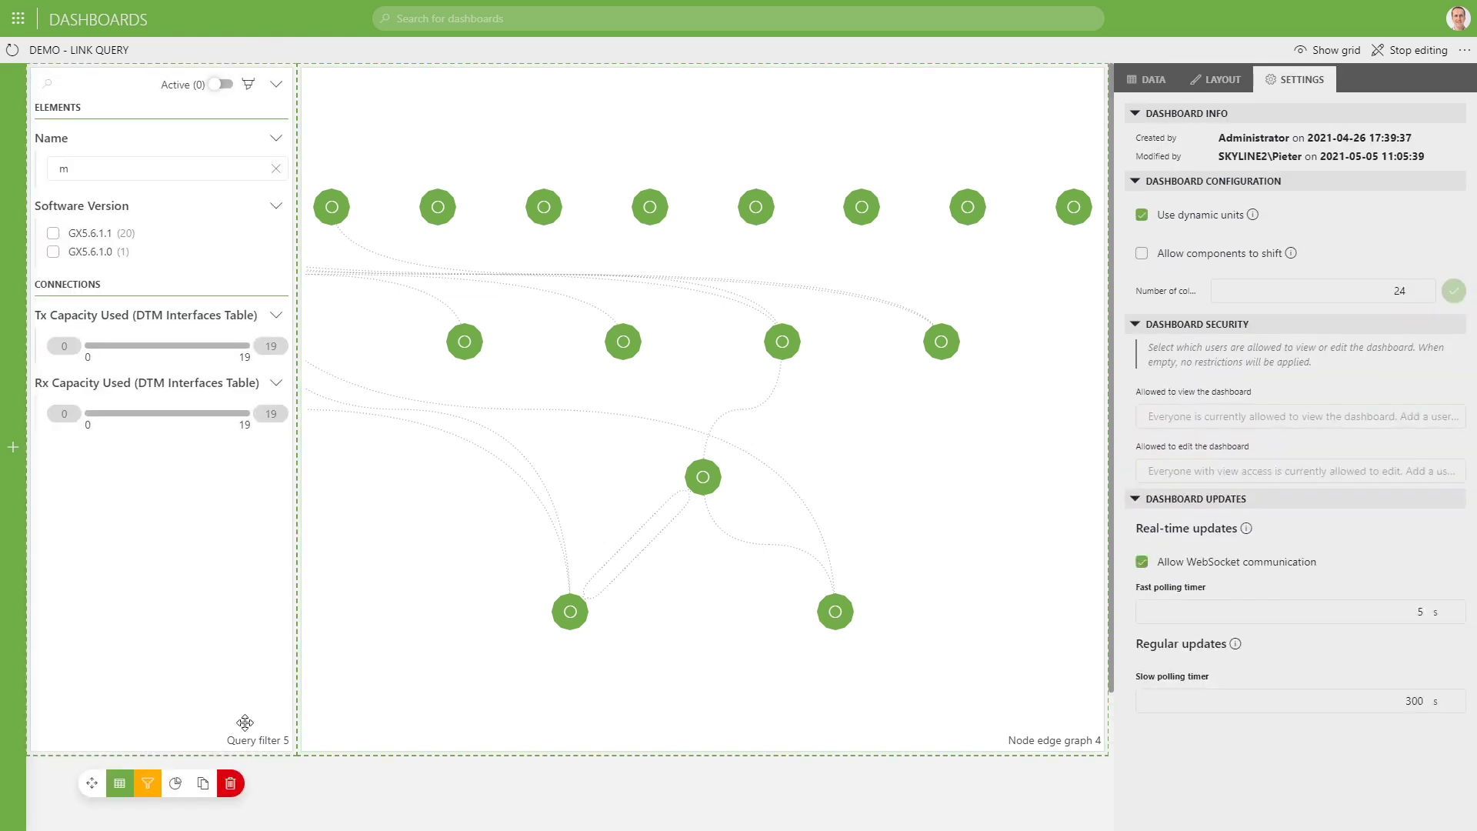
mouse_move(409, 330)
mouse_move(233, 181)
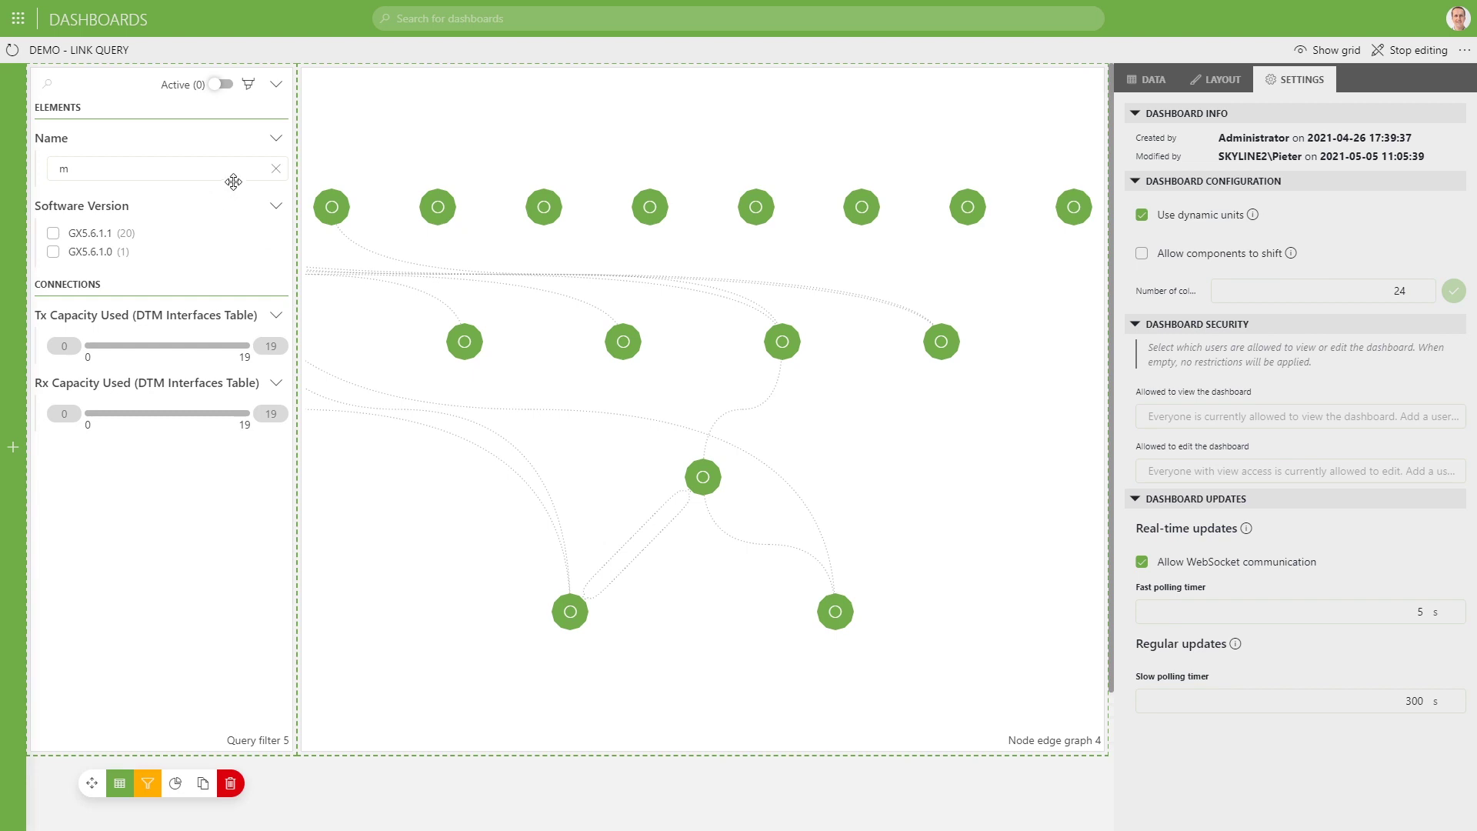
click(158, 170)
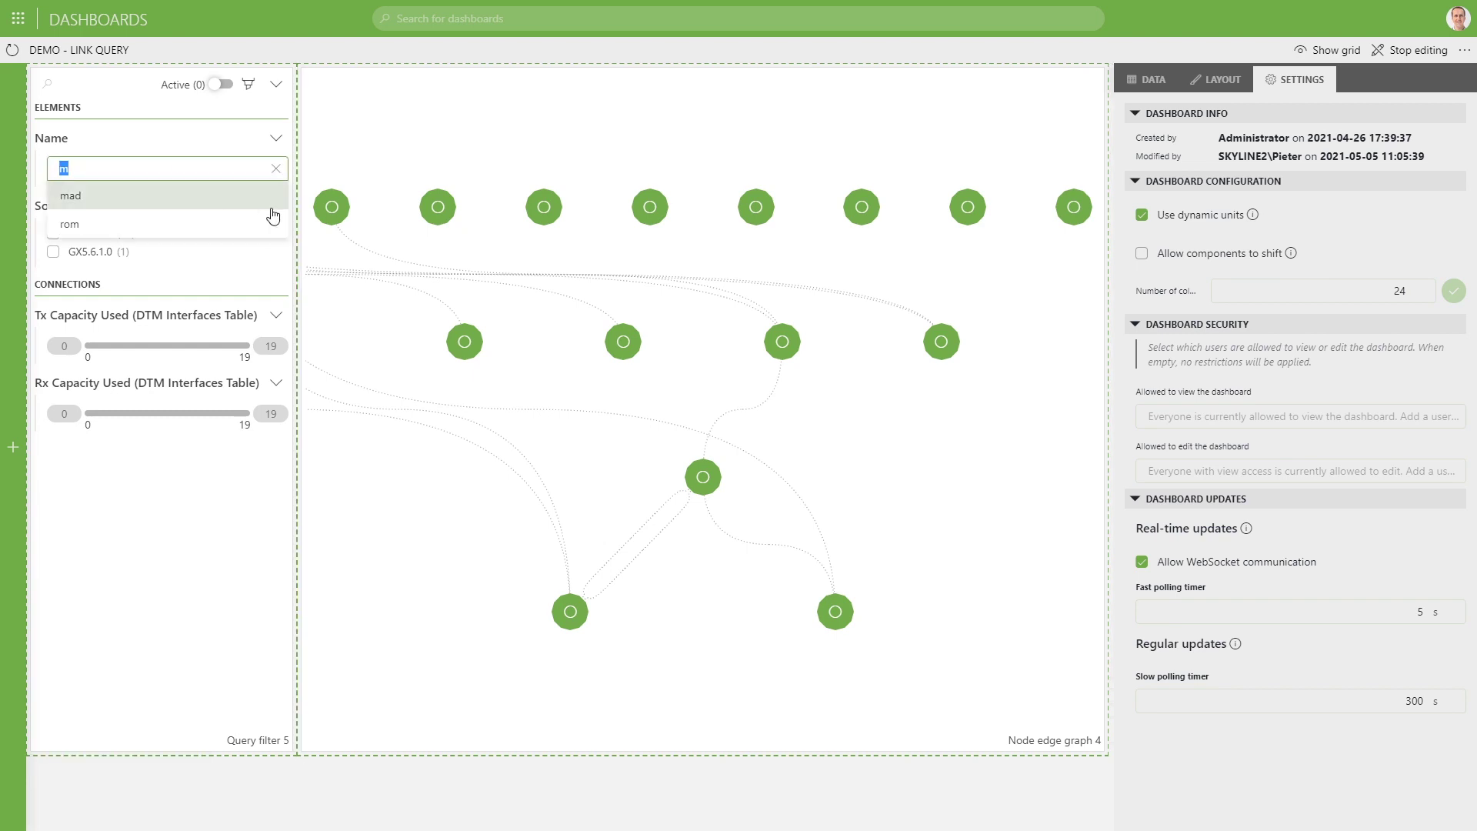
text(m)
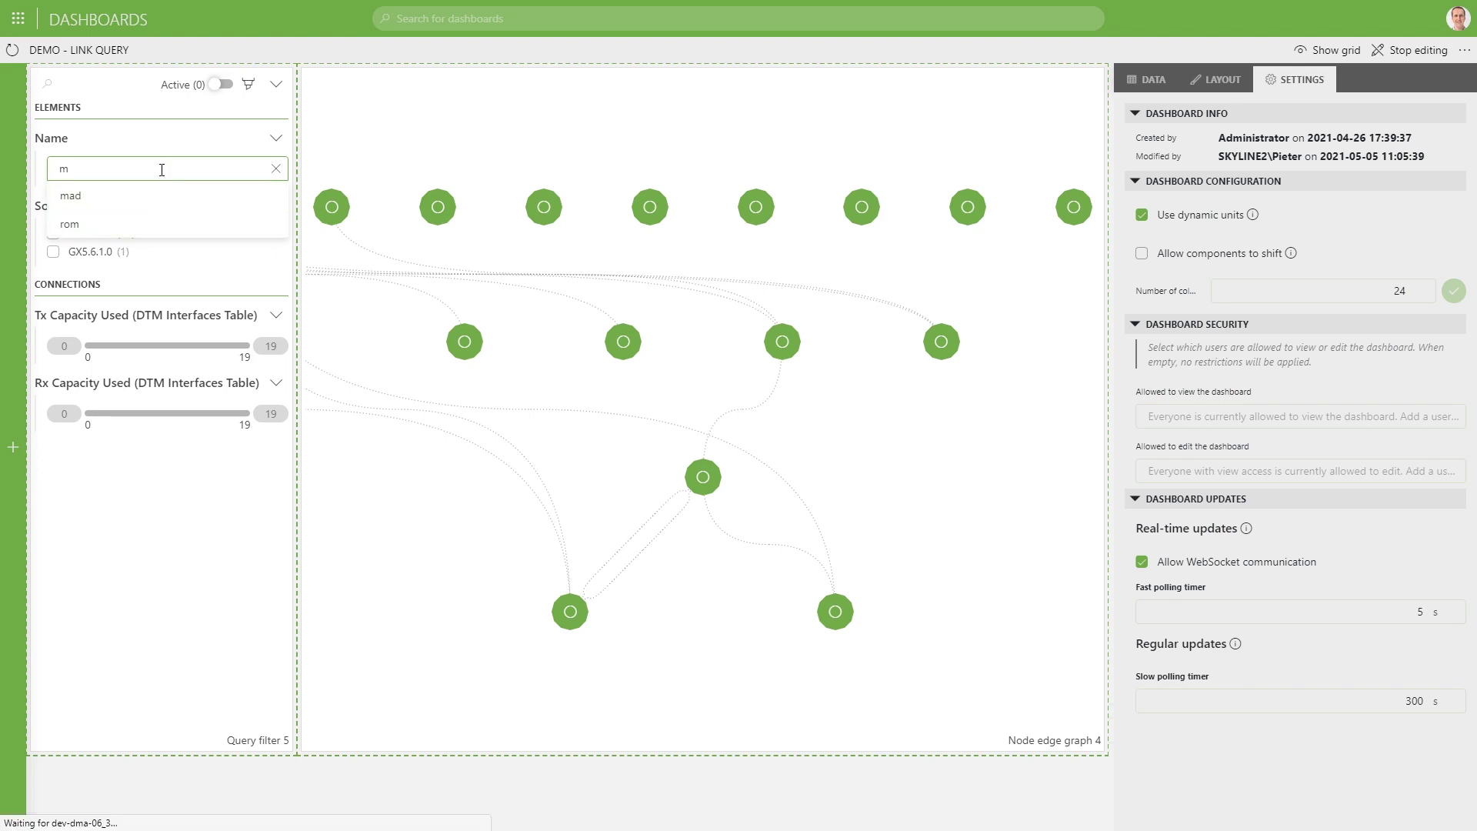
key(Return)
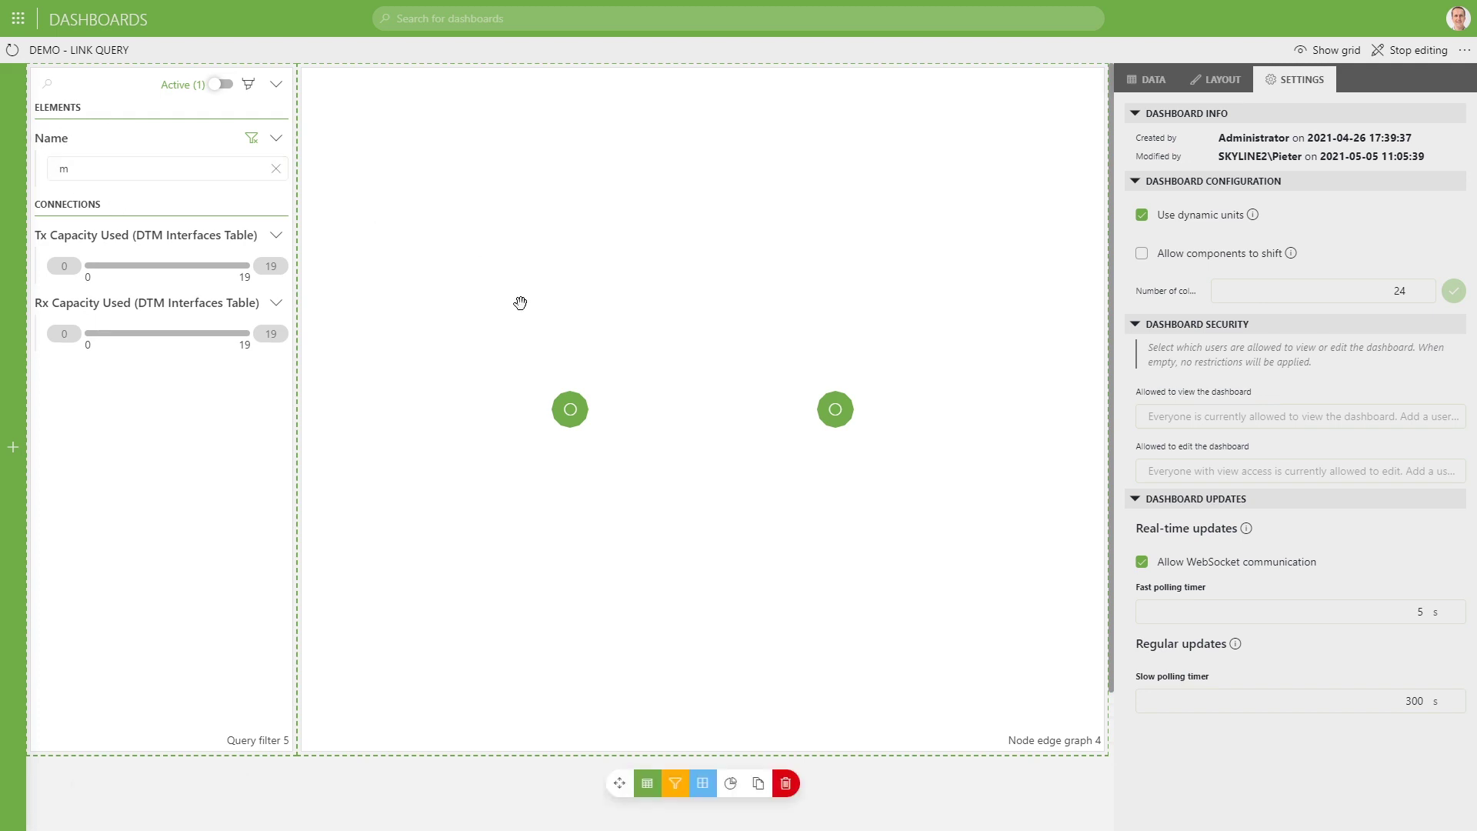
Check the two matching nodes, then clear the Name filter to restore all nodes.
mouse_move(572, 420)
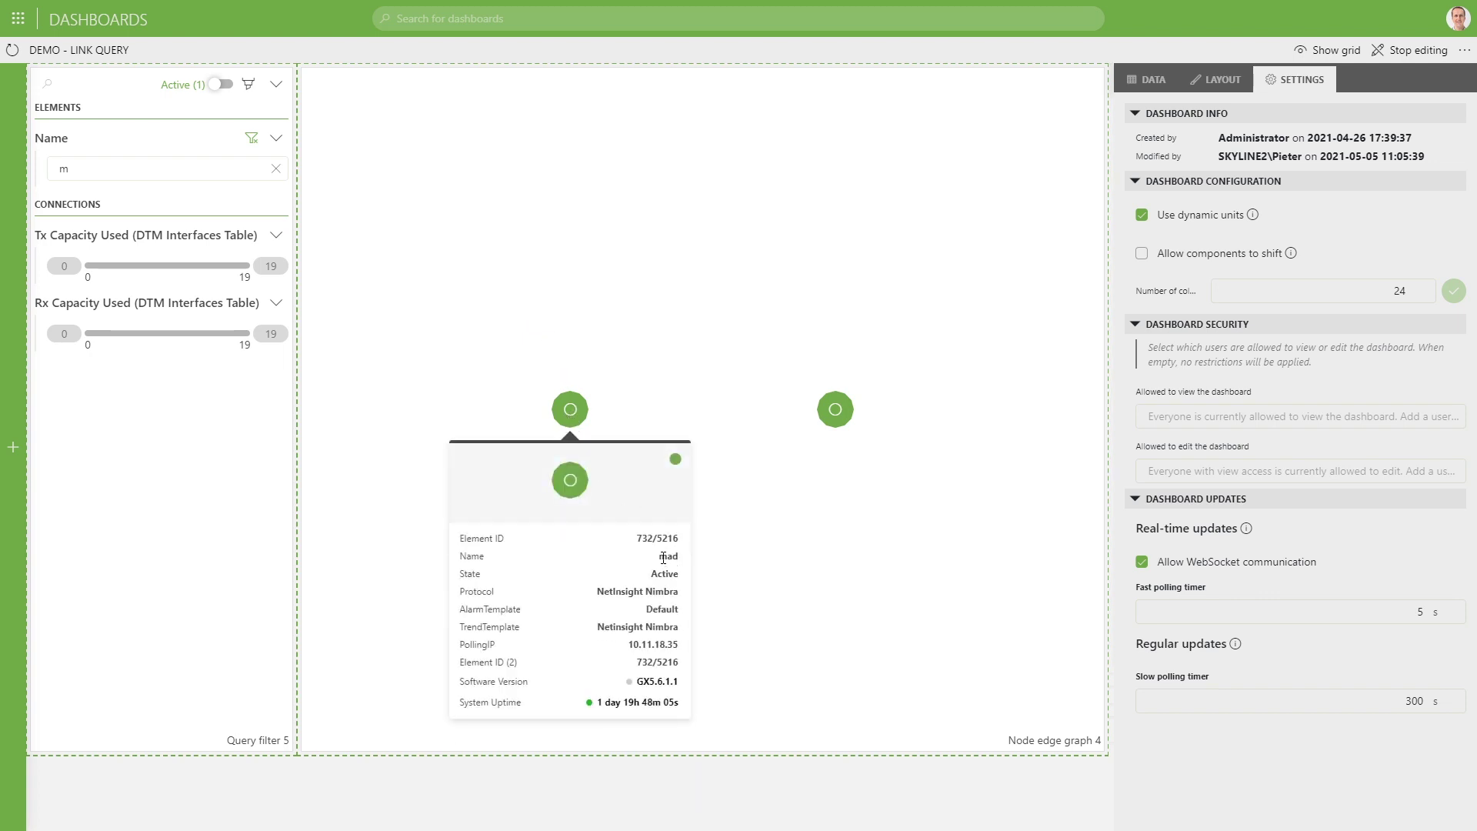
mouse_move(837, 415)
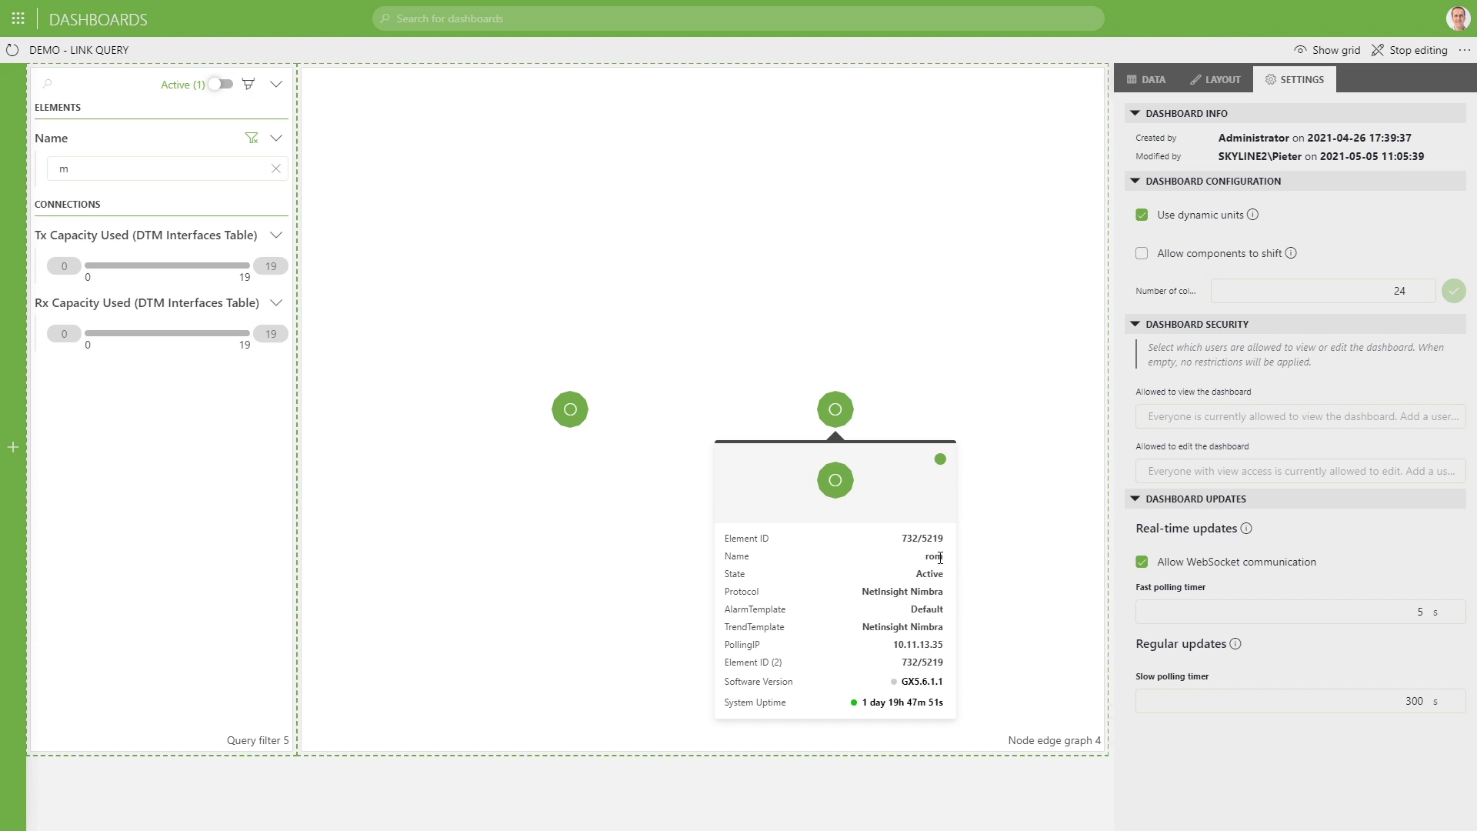
click(277, 171)
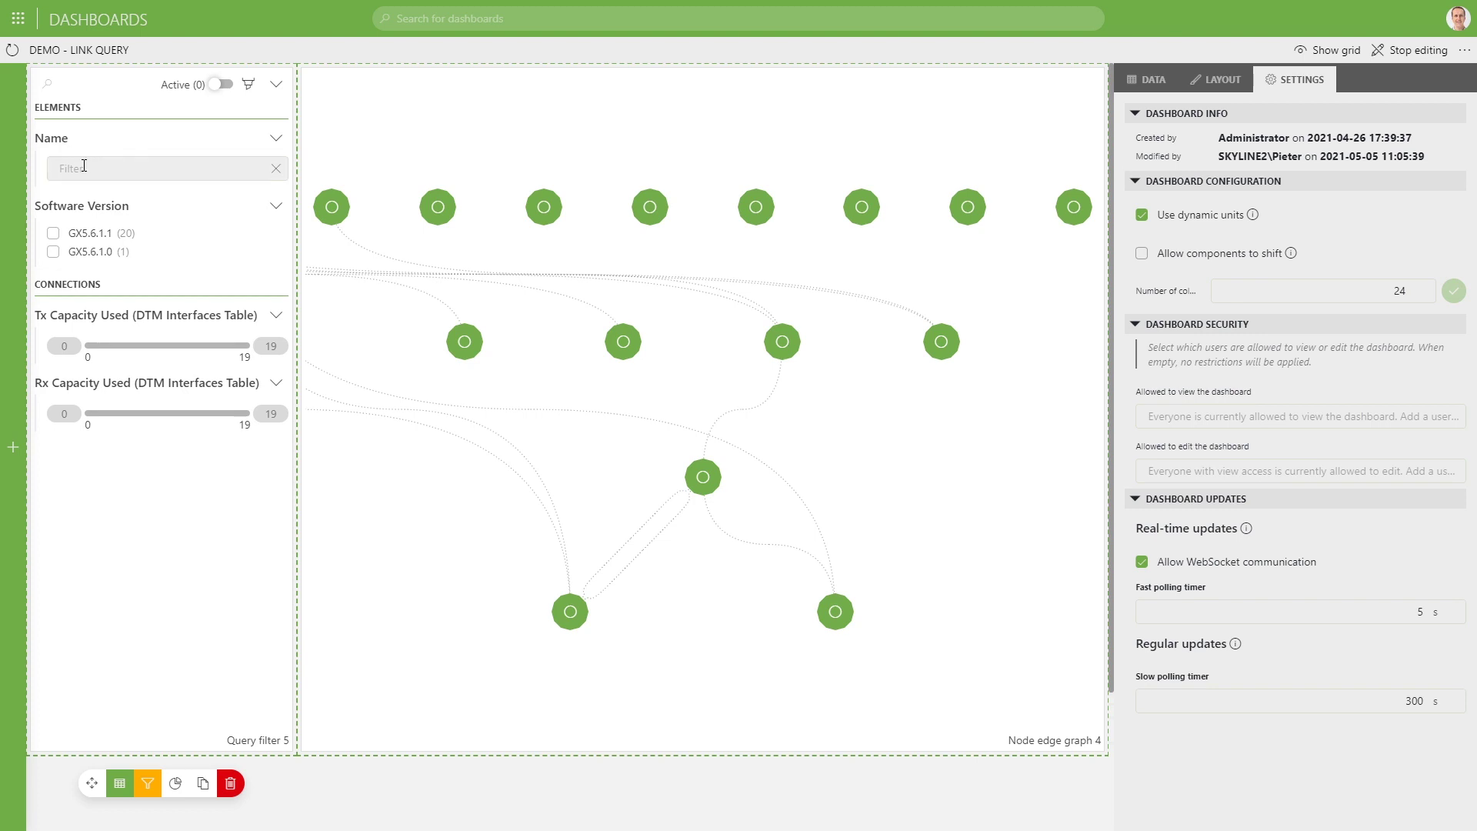
Enter m in the Name filter and close the suggestions without applying it.
click(109, 170)
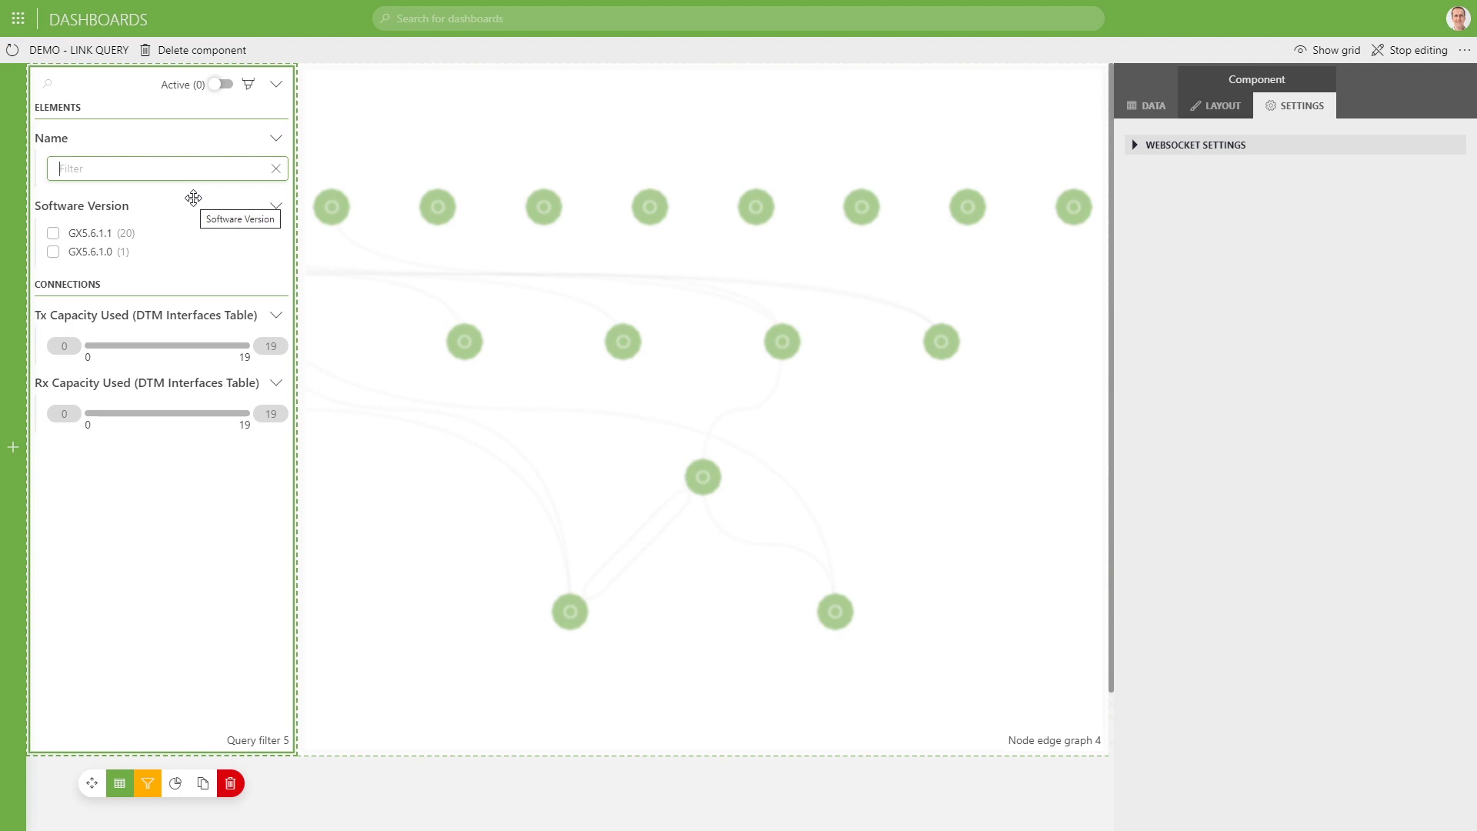
text(m)
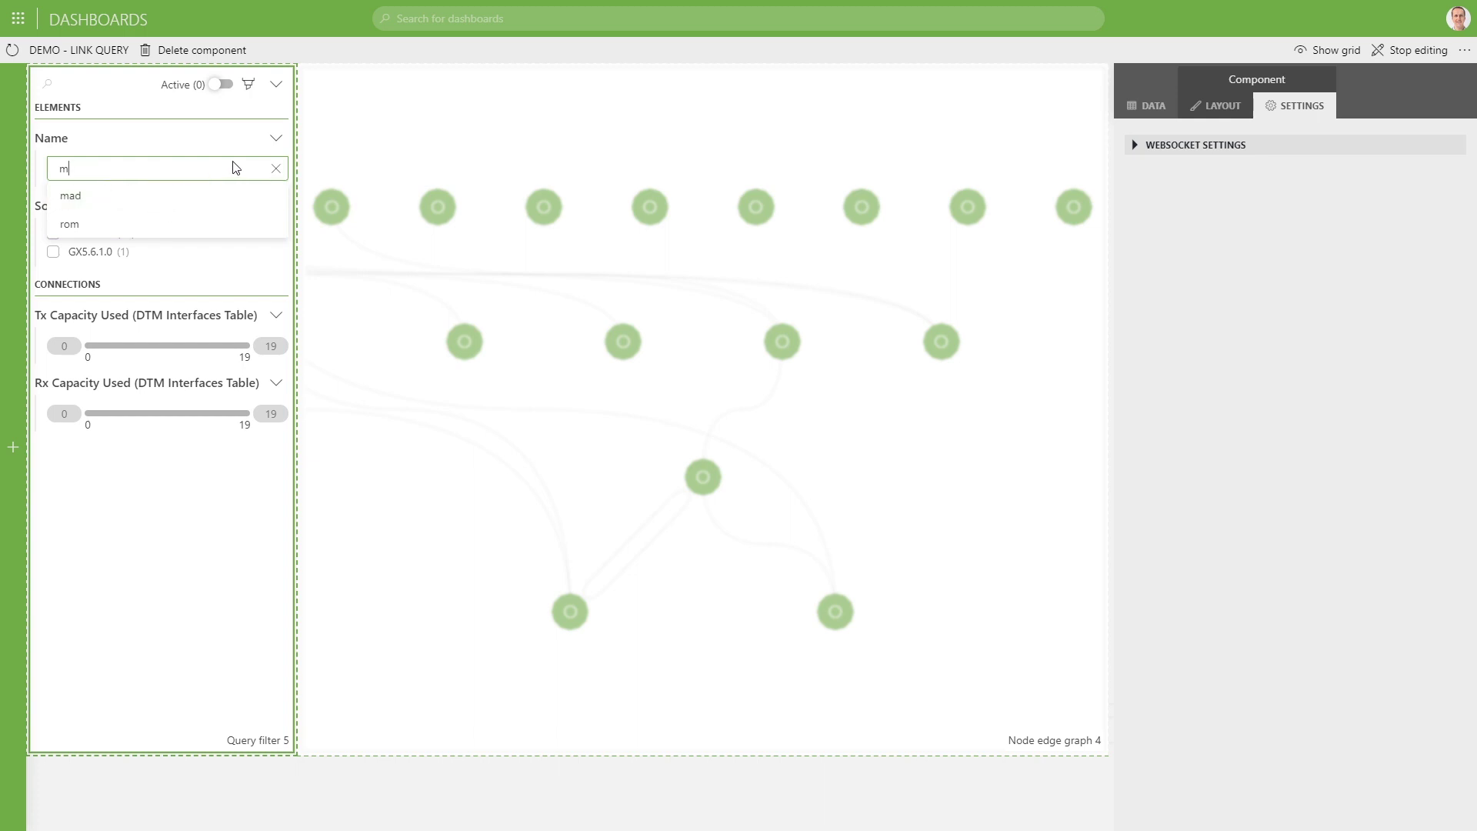
click(274, 173)
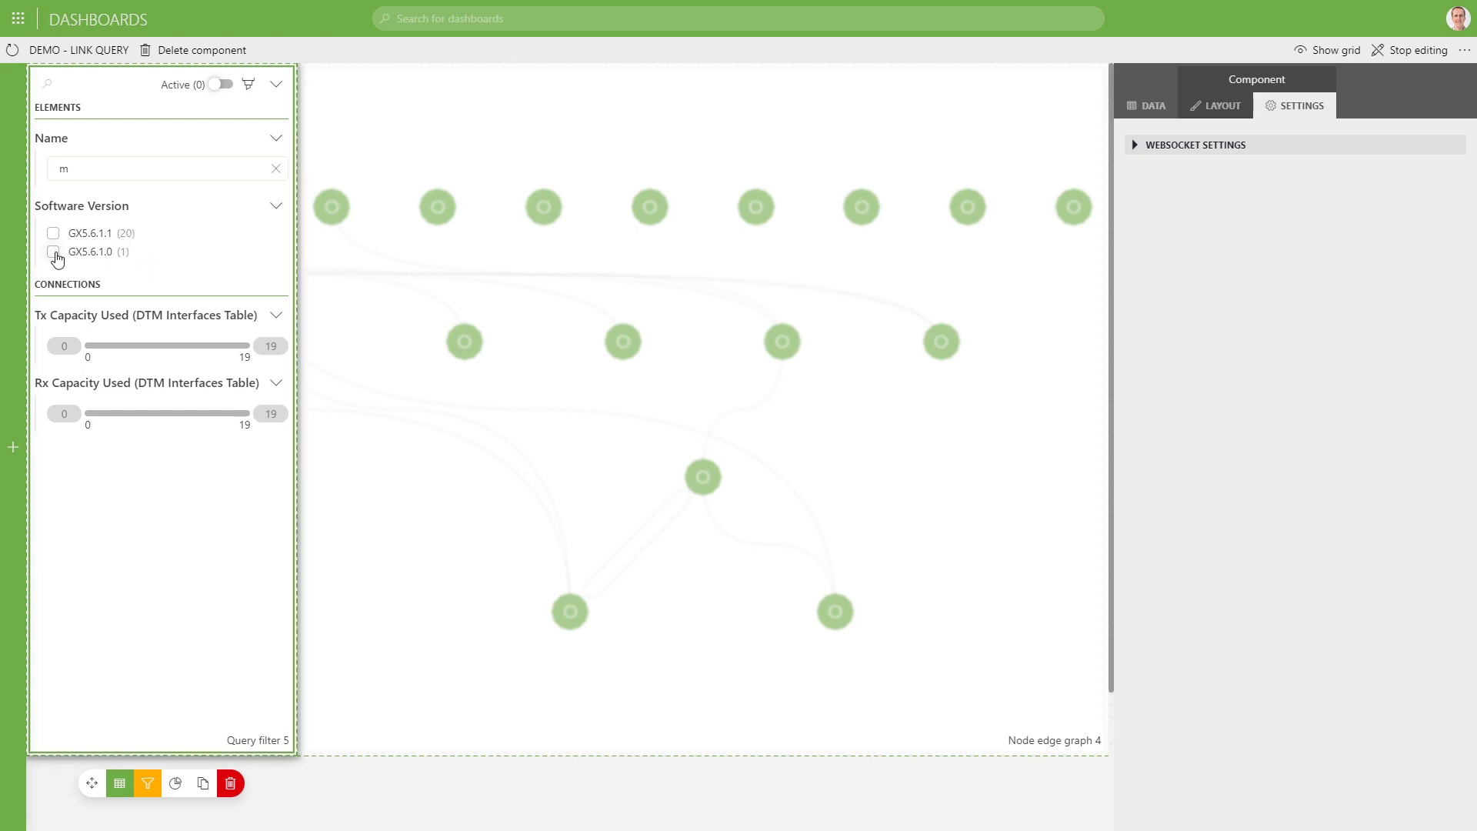
Filter elements to software version GX5.6.1.0, leaving a single node in the graph.
click(54, 252)
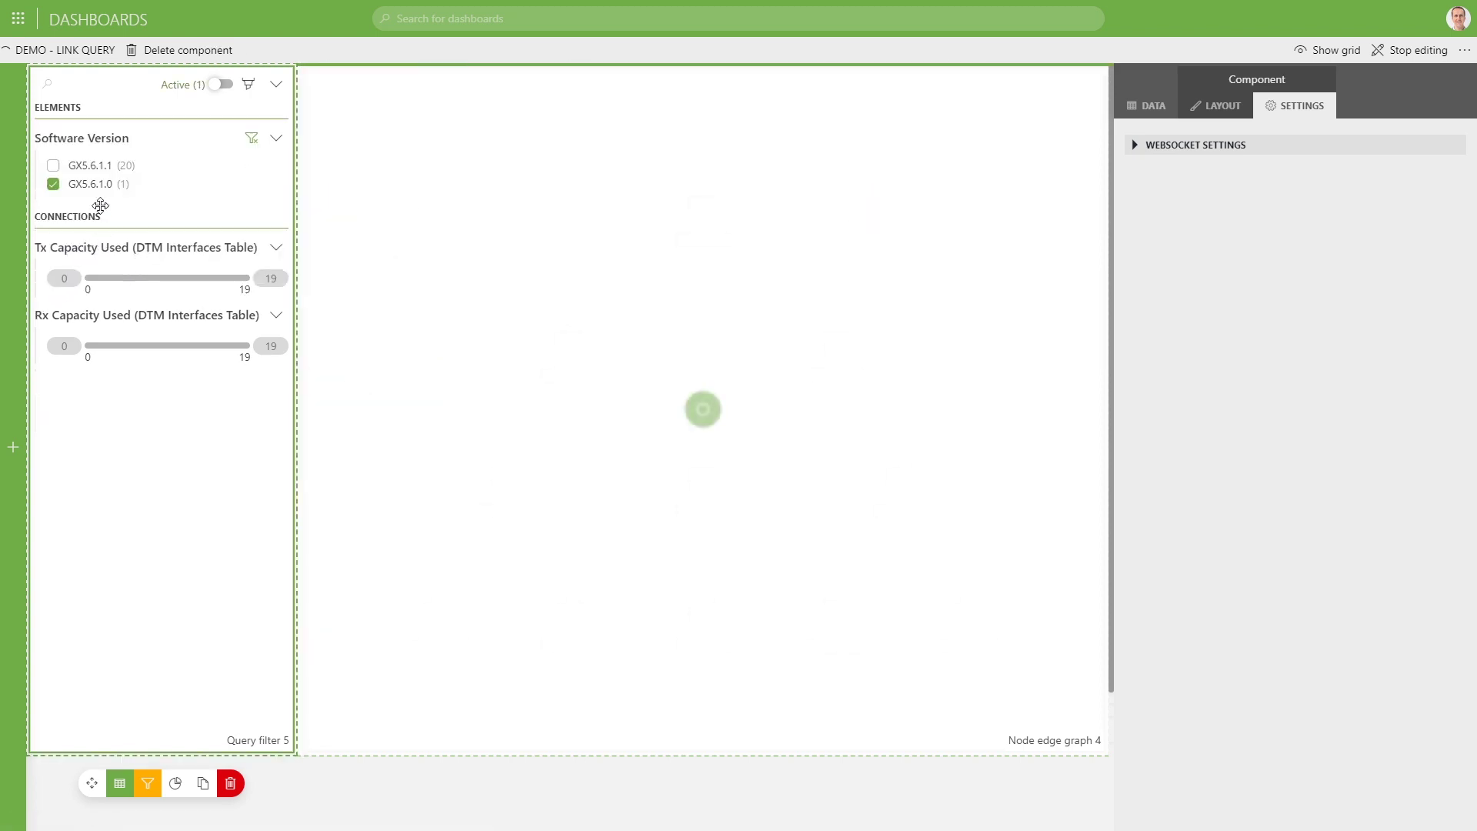
mouse_move(706, 420)
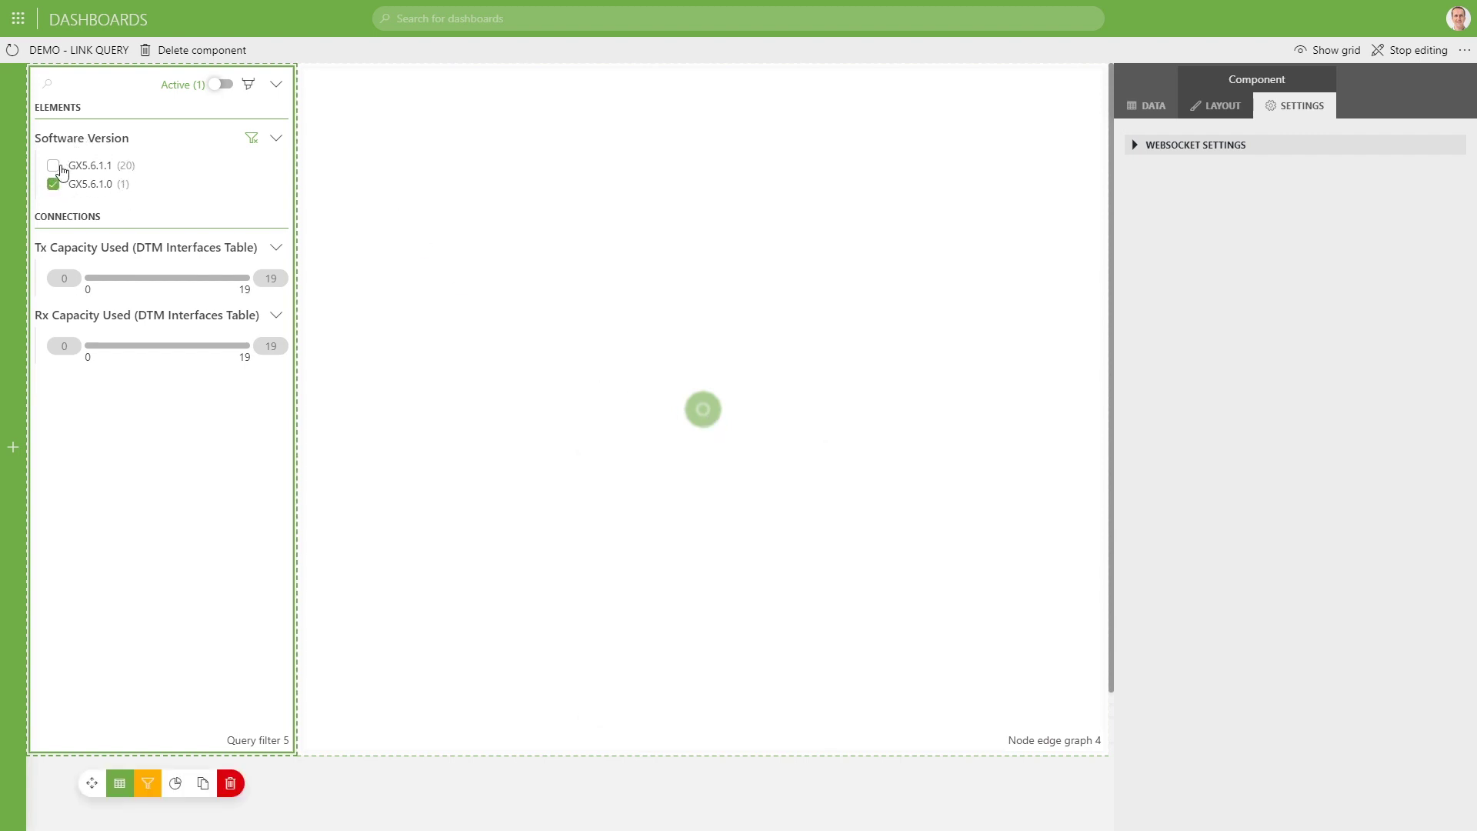
mouse_move(13, 185)
Untick GX5.6.1.0 and limit Tx Capacity Used to 13–19, then reselect the query filter.
click(53, 186)
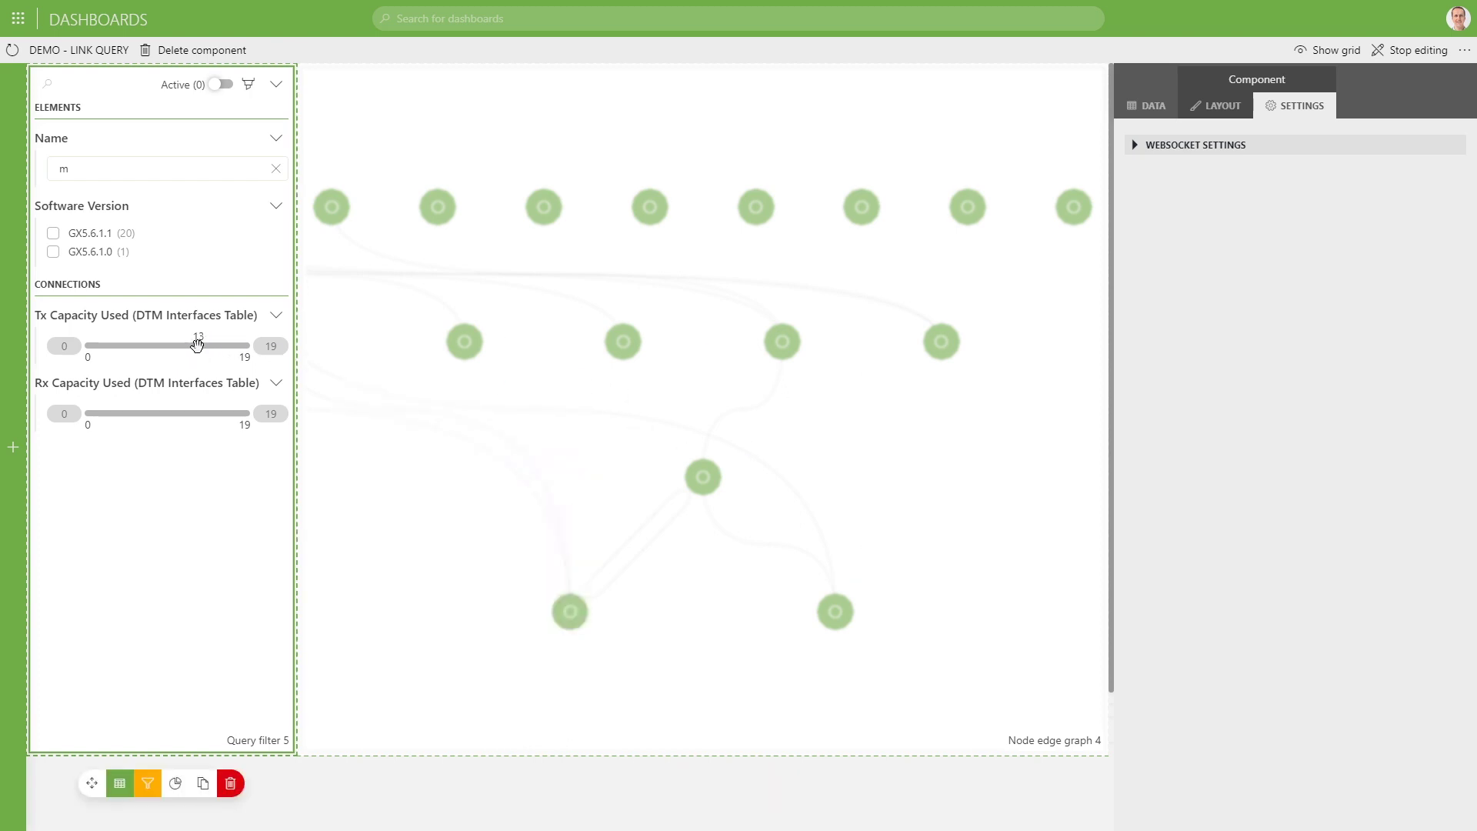
click(197, 344)
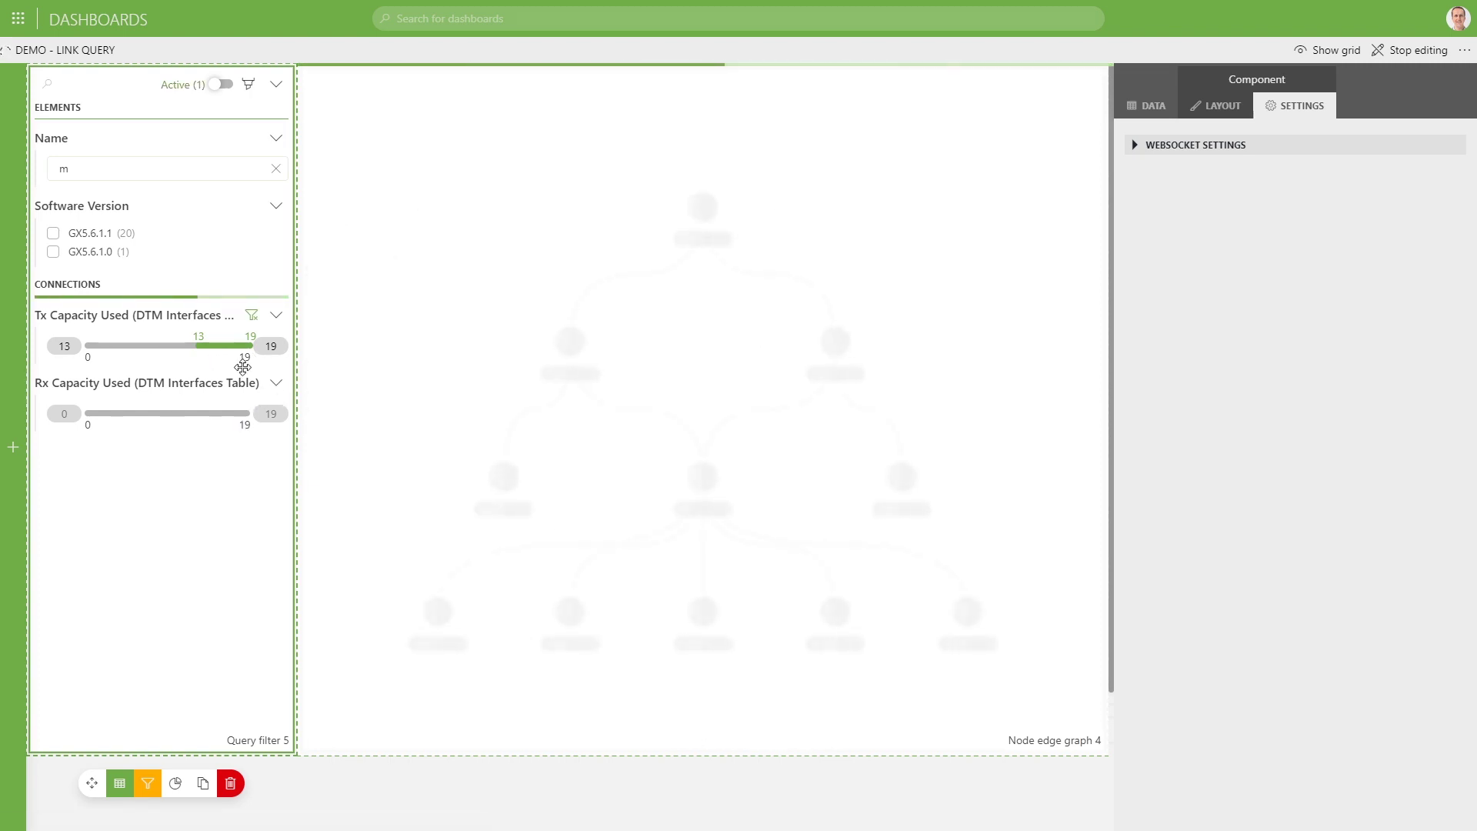
click(393, 785)
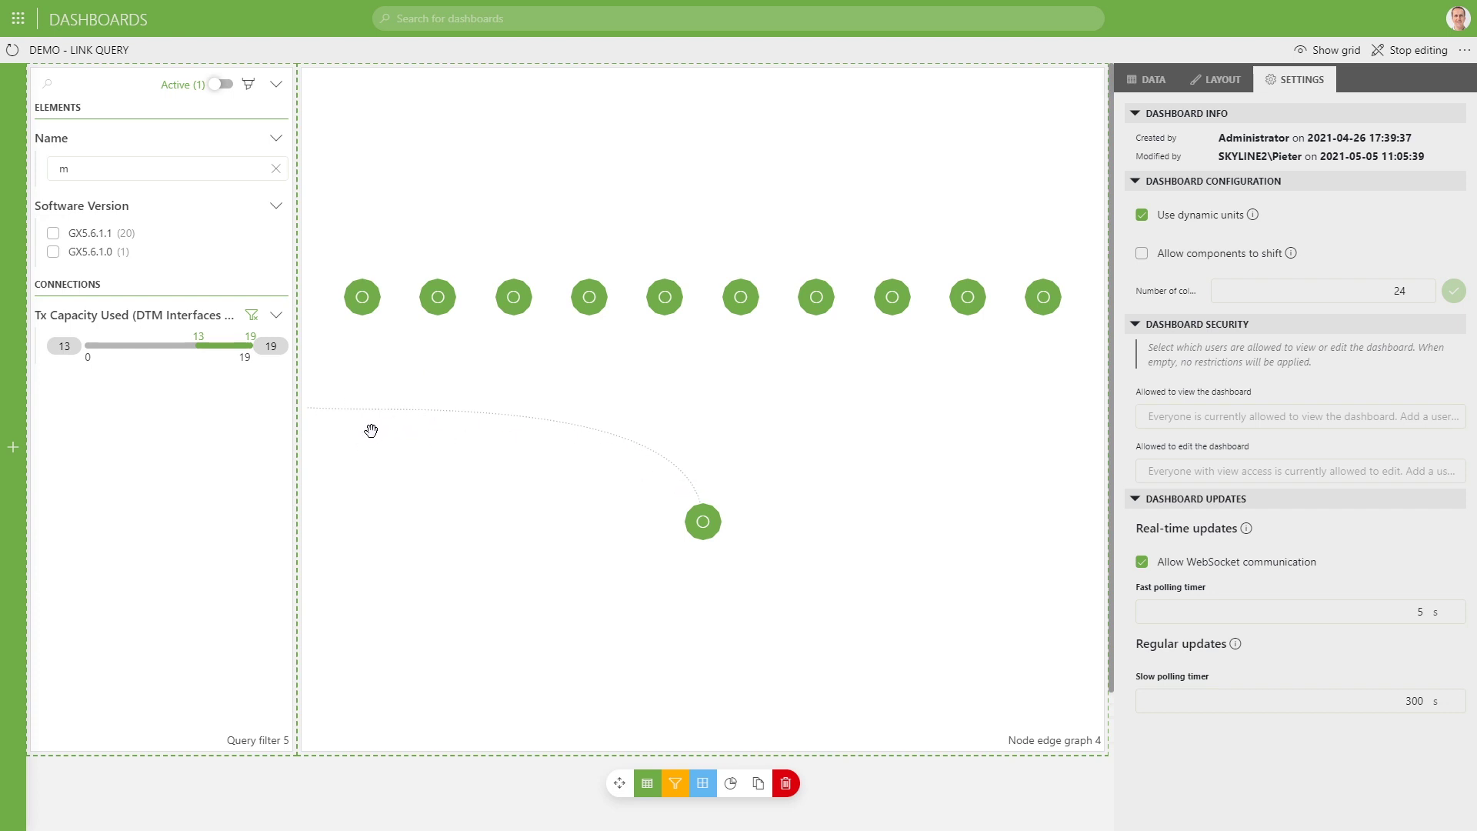
click(233, 357)
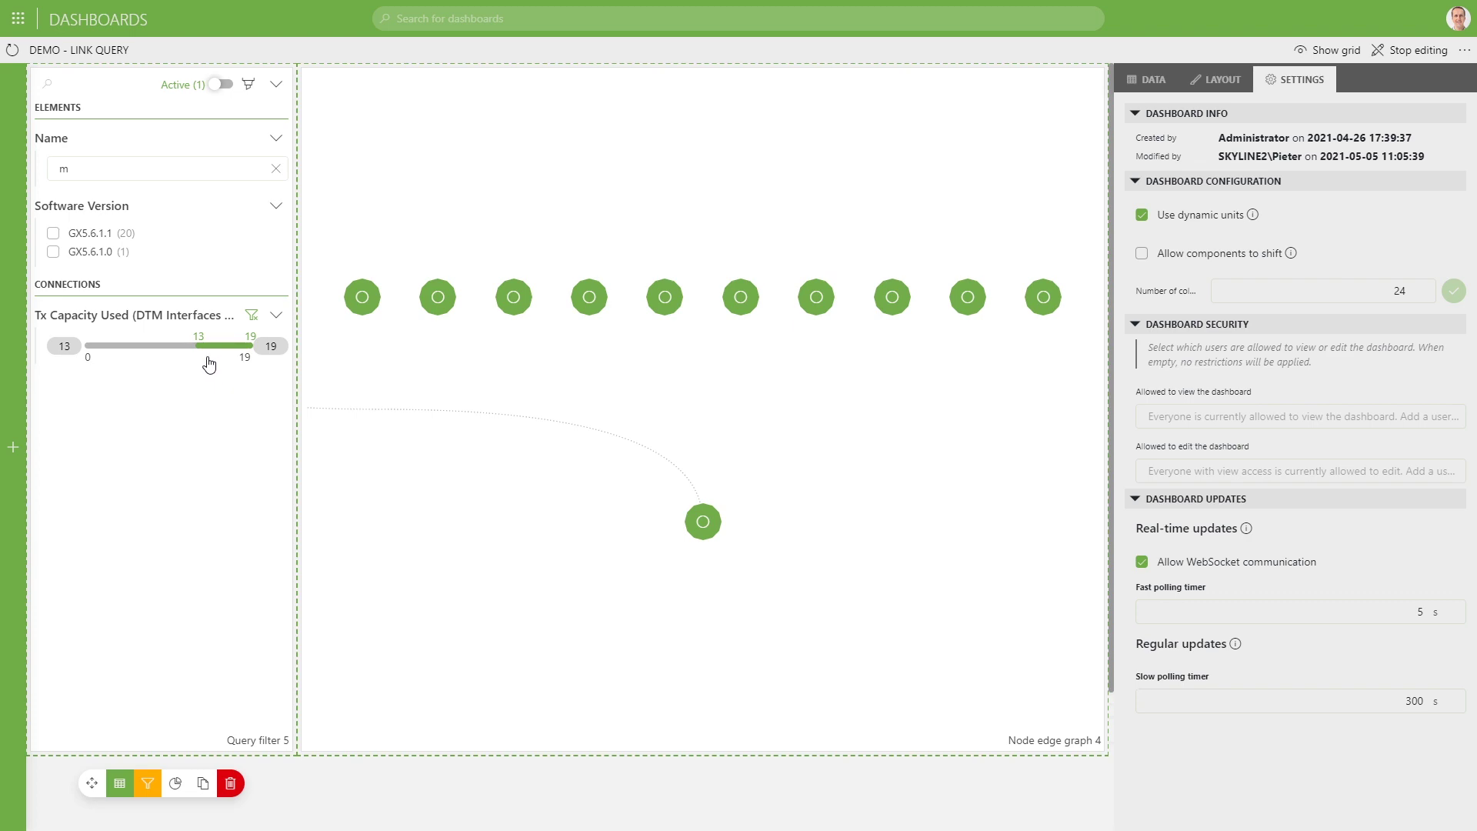
Select Node edge graph 4 on the dashboard canvas.
click(305, 402)
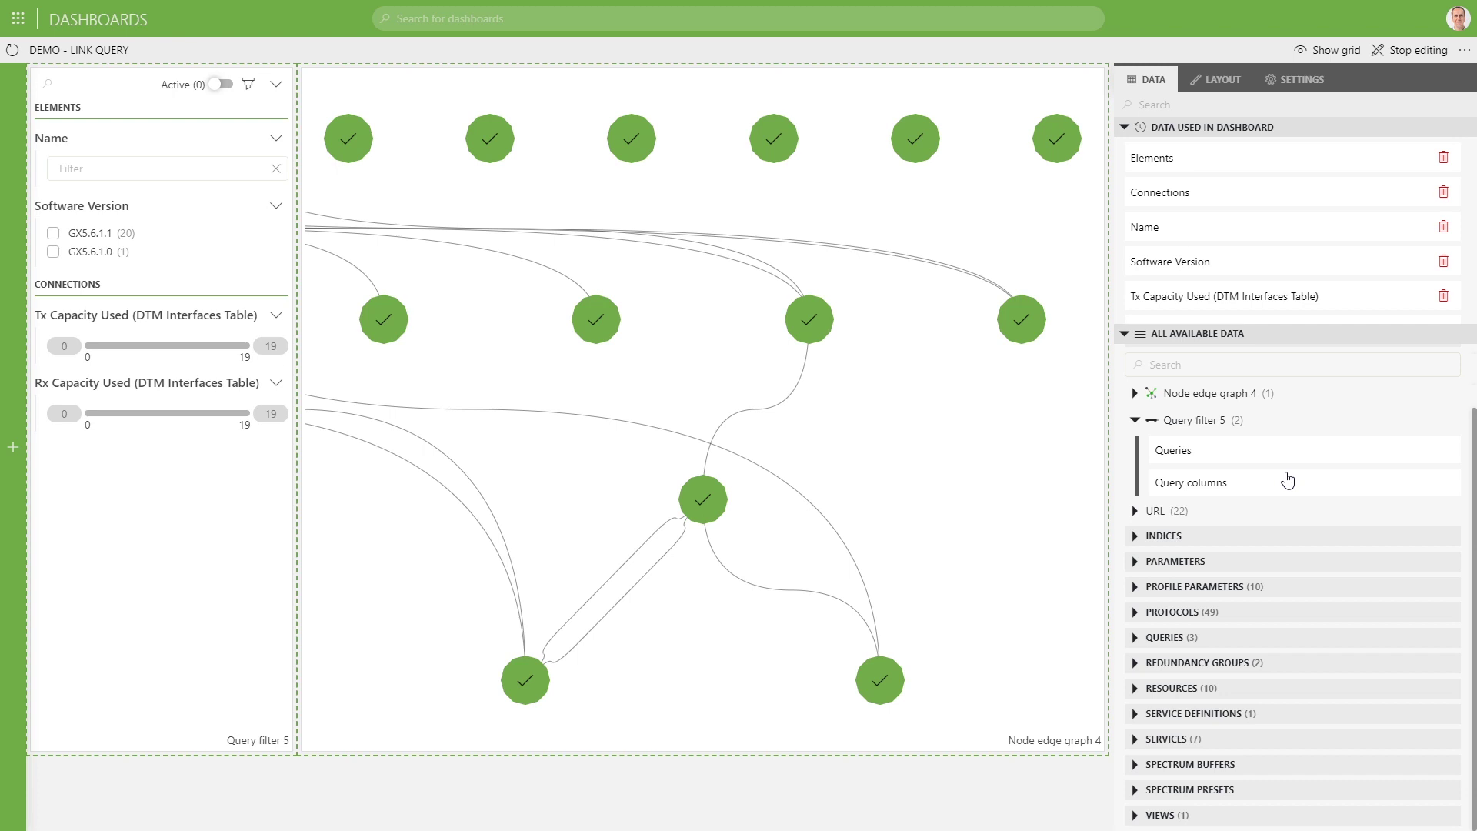
Link Query filter 5's Query columns as a filter on Node edge graph 4, then stop editing.
mouse_move(844, 589)
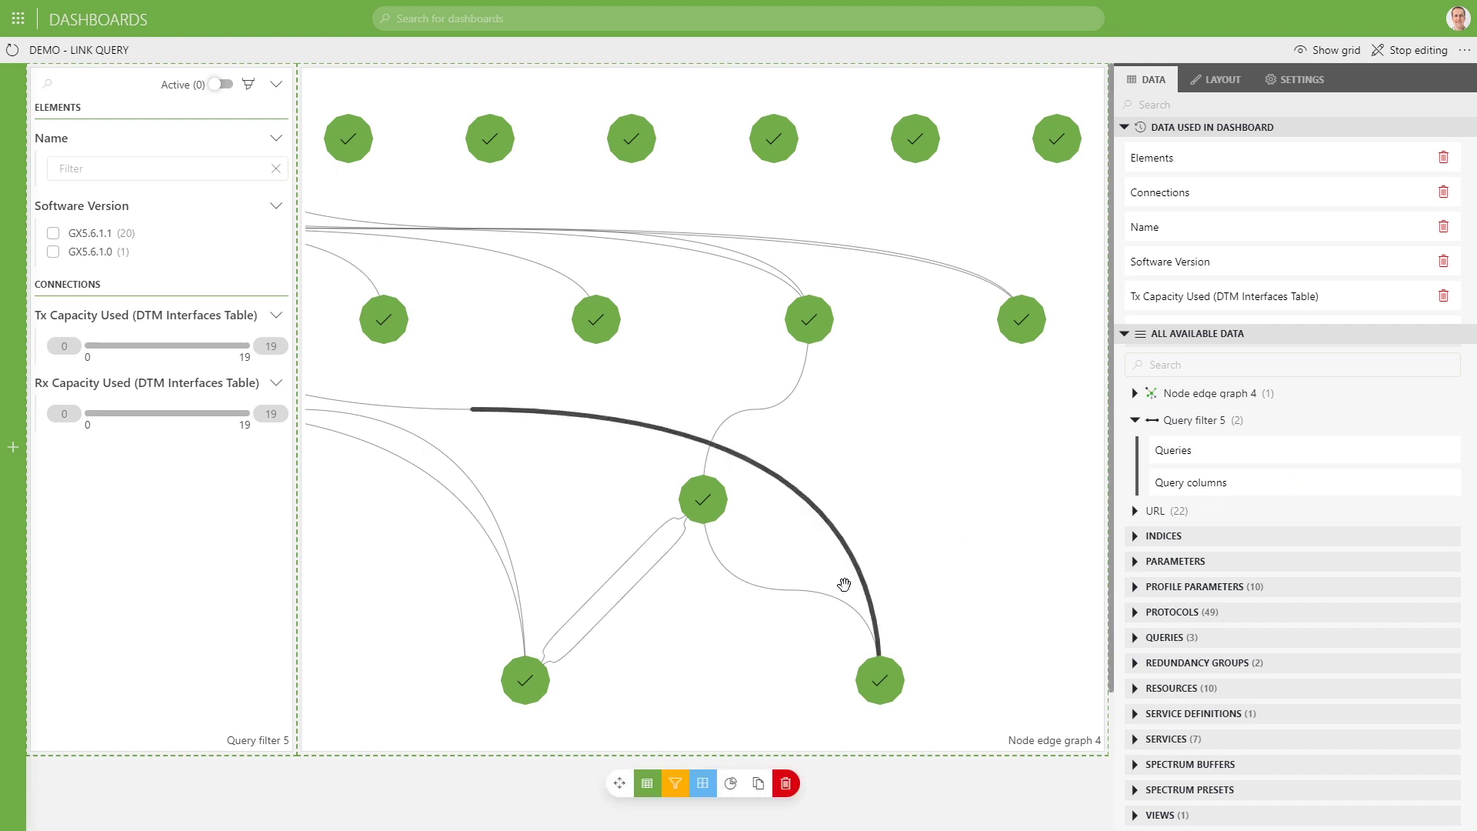
click(648, 783)
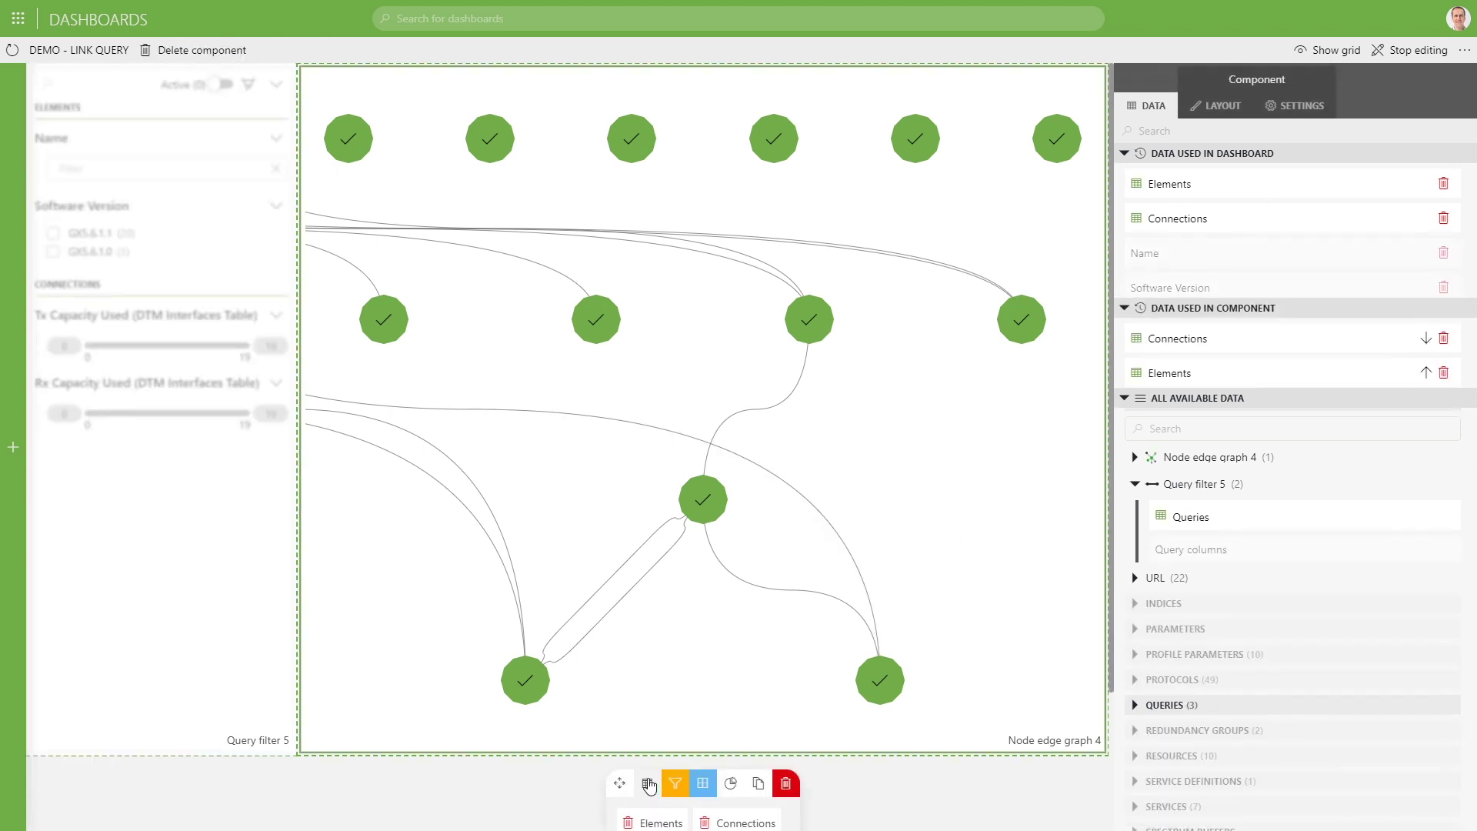
click(844, 781)
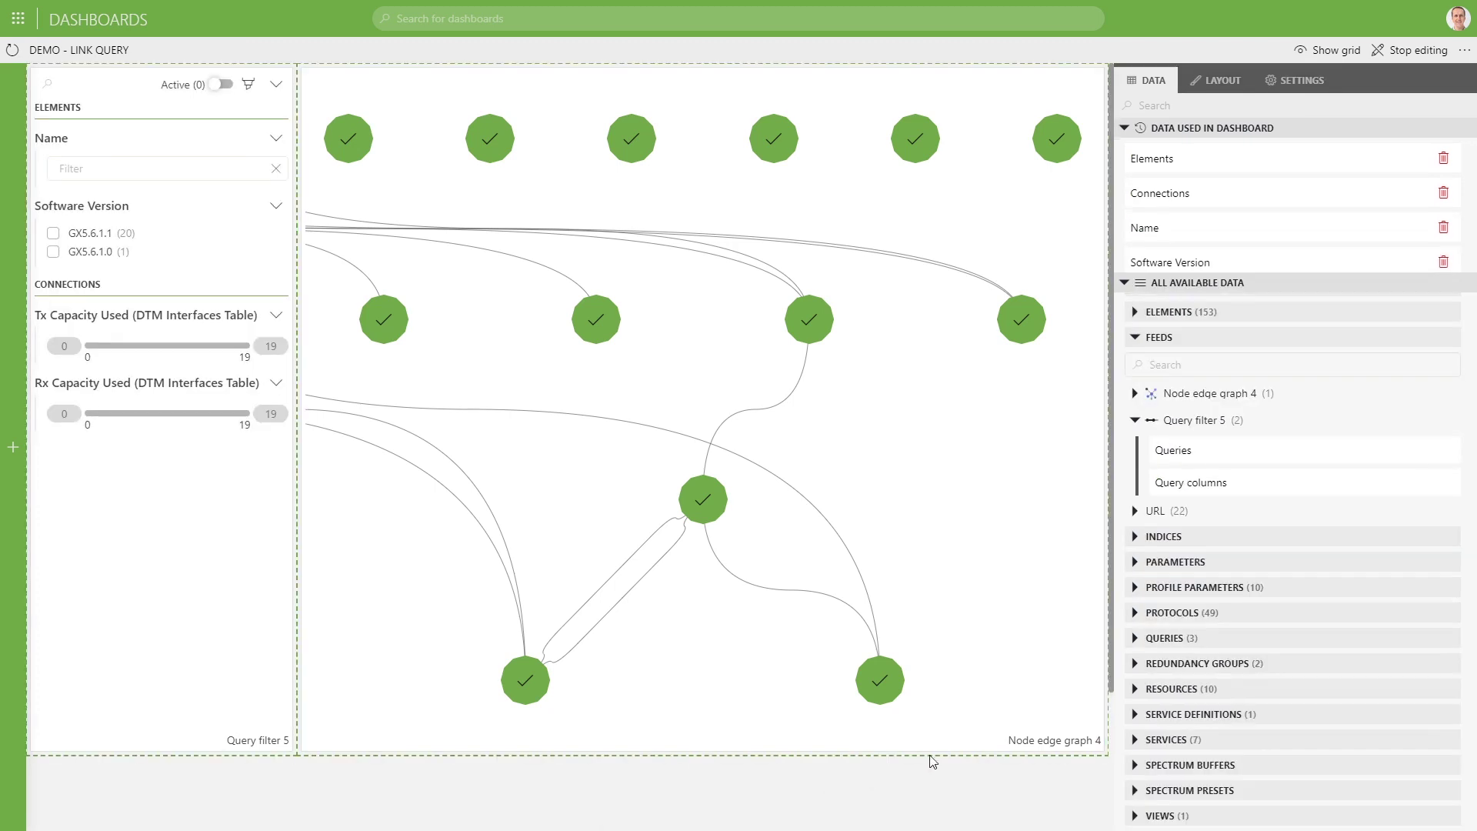
drag(1168, 486, 677, 411)
click(828, 769)
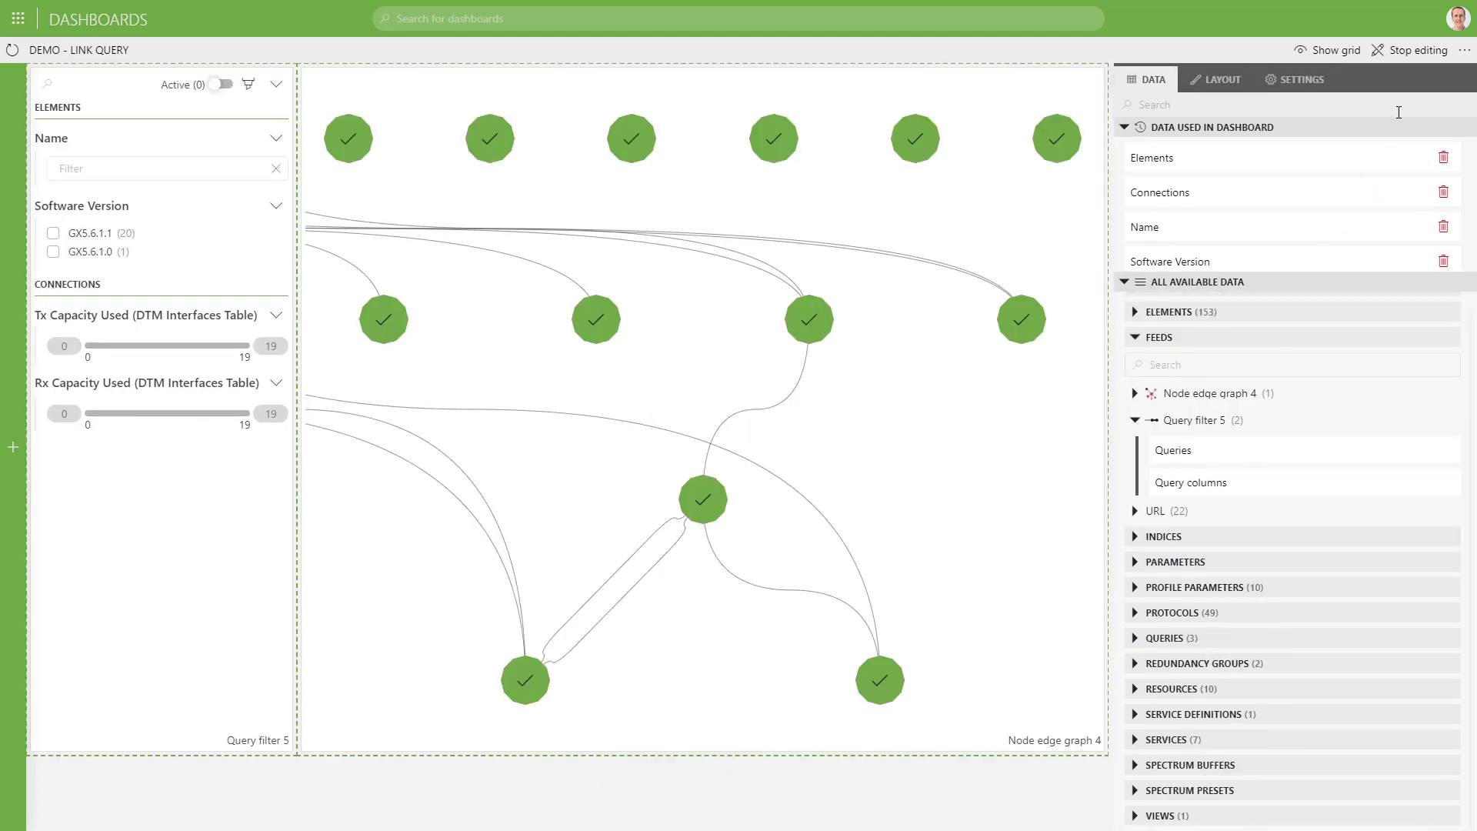
click(1411, 49)
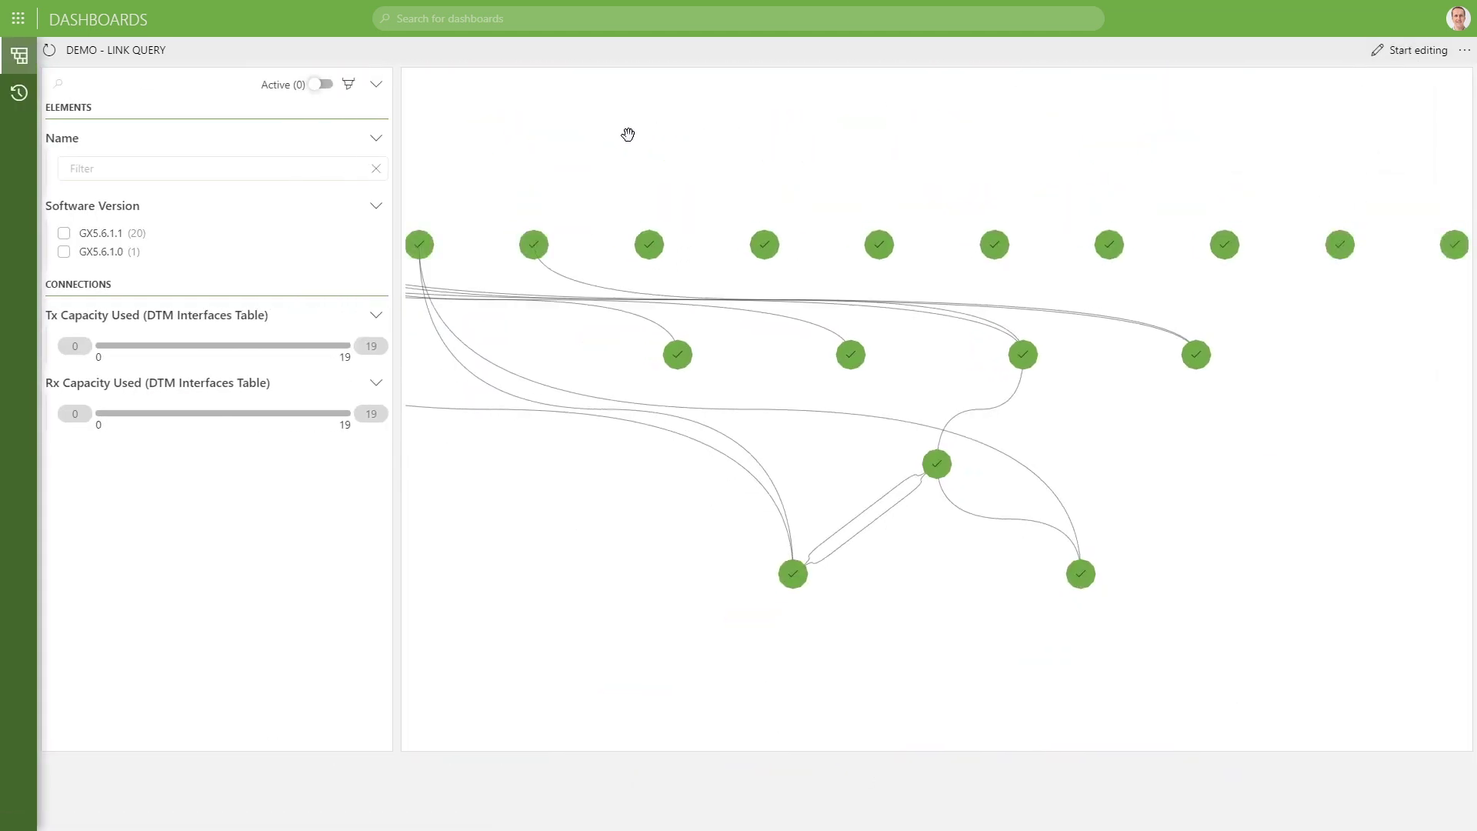
Filter by Name 'm' to highlight the two matching graph nodes.
click(264, 166)
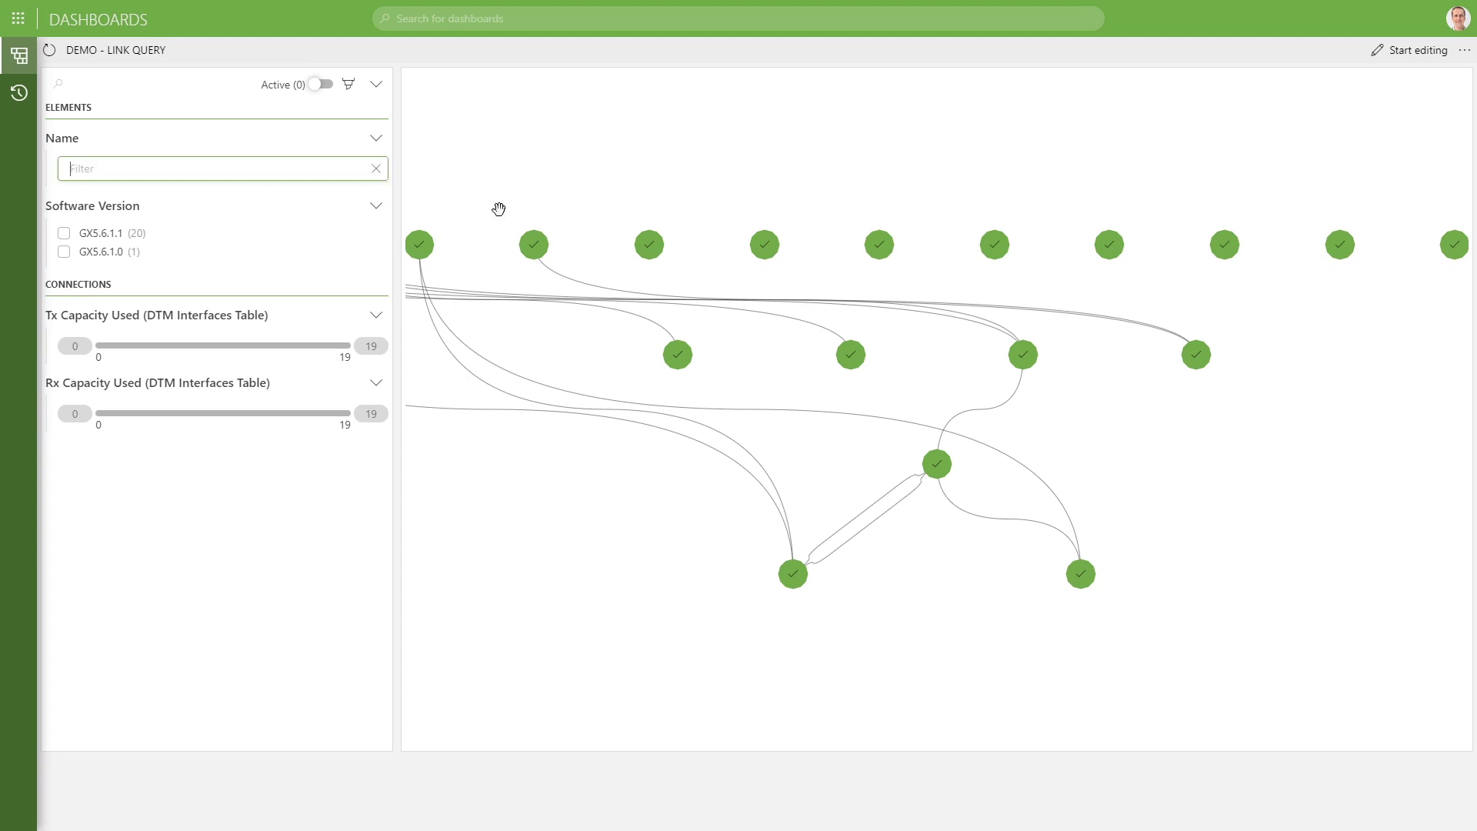
text(m)
key(Return)
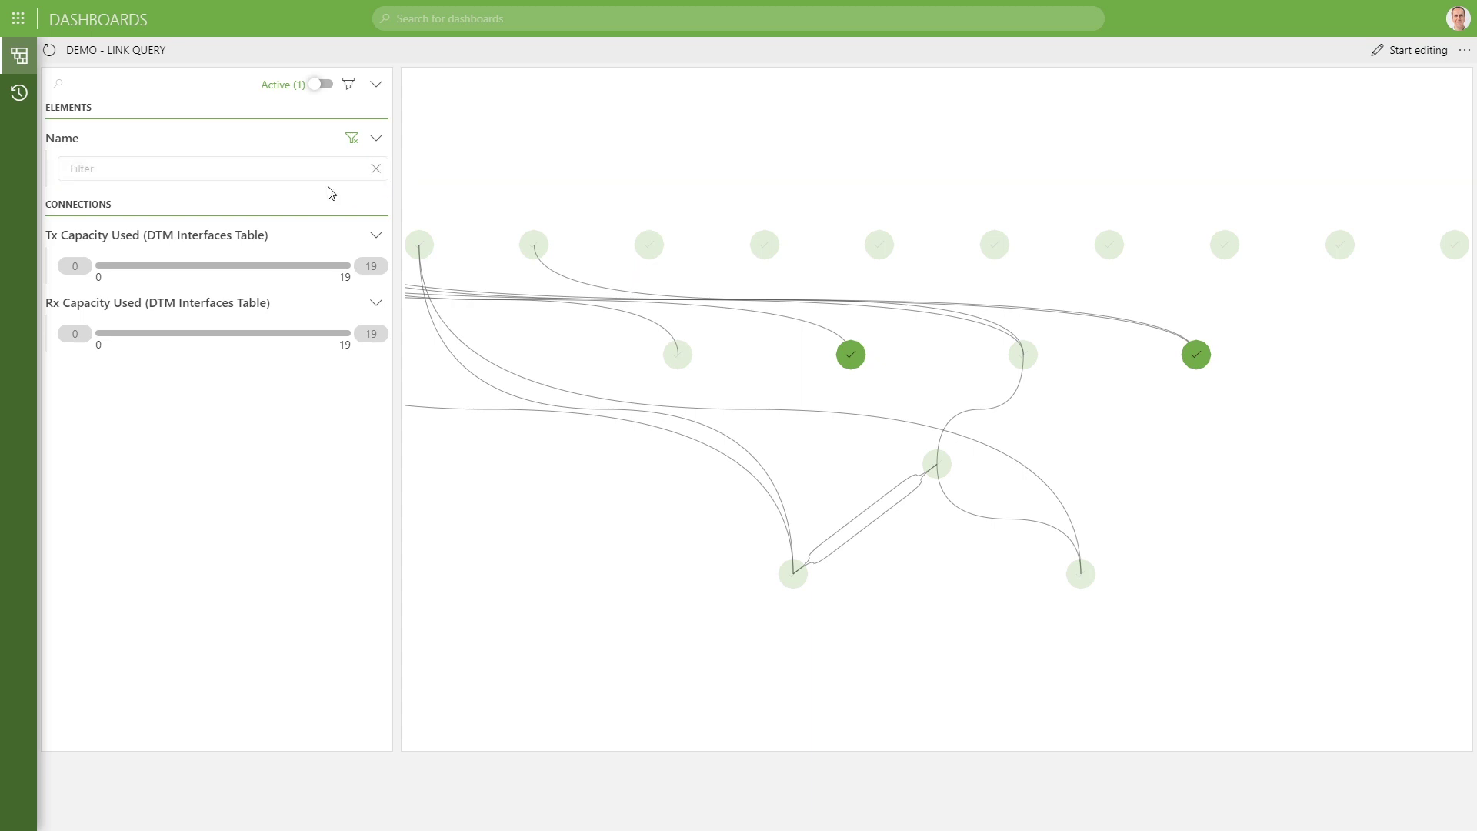
Clear the Name filter, then briefly highlight the GX5.6.1.0 version node and untick it.
click(352, 140)
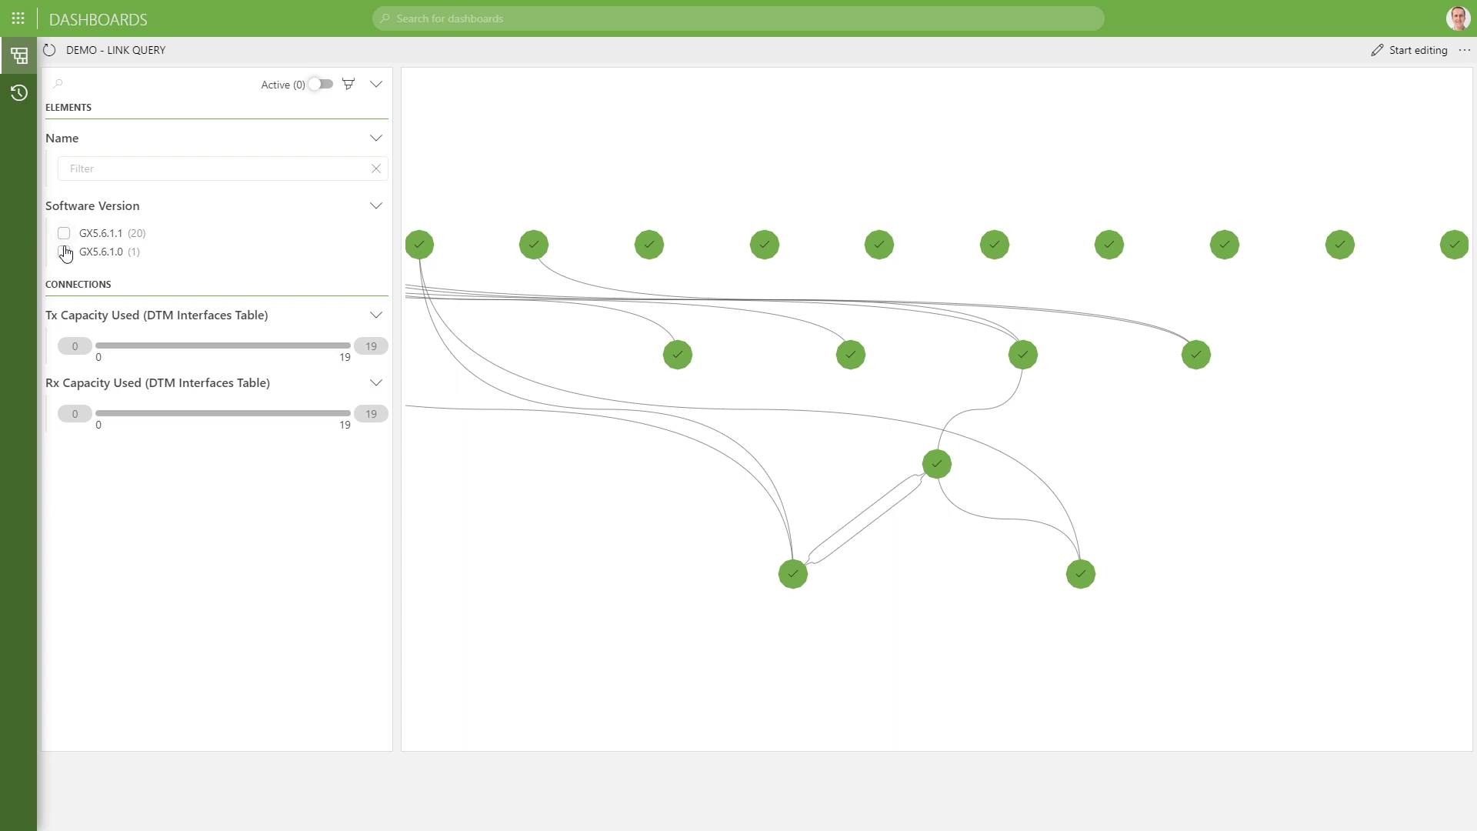
click(64, 250)
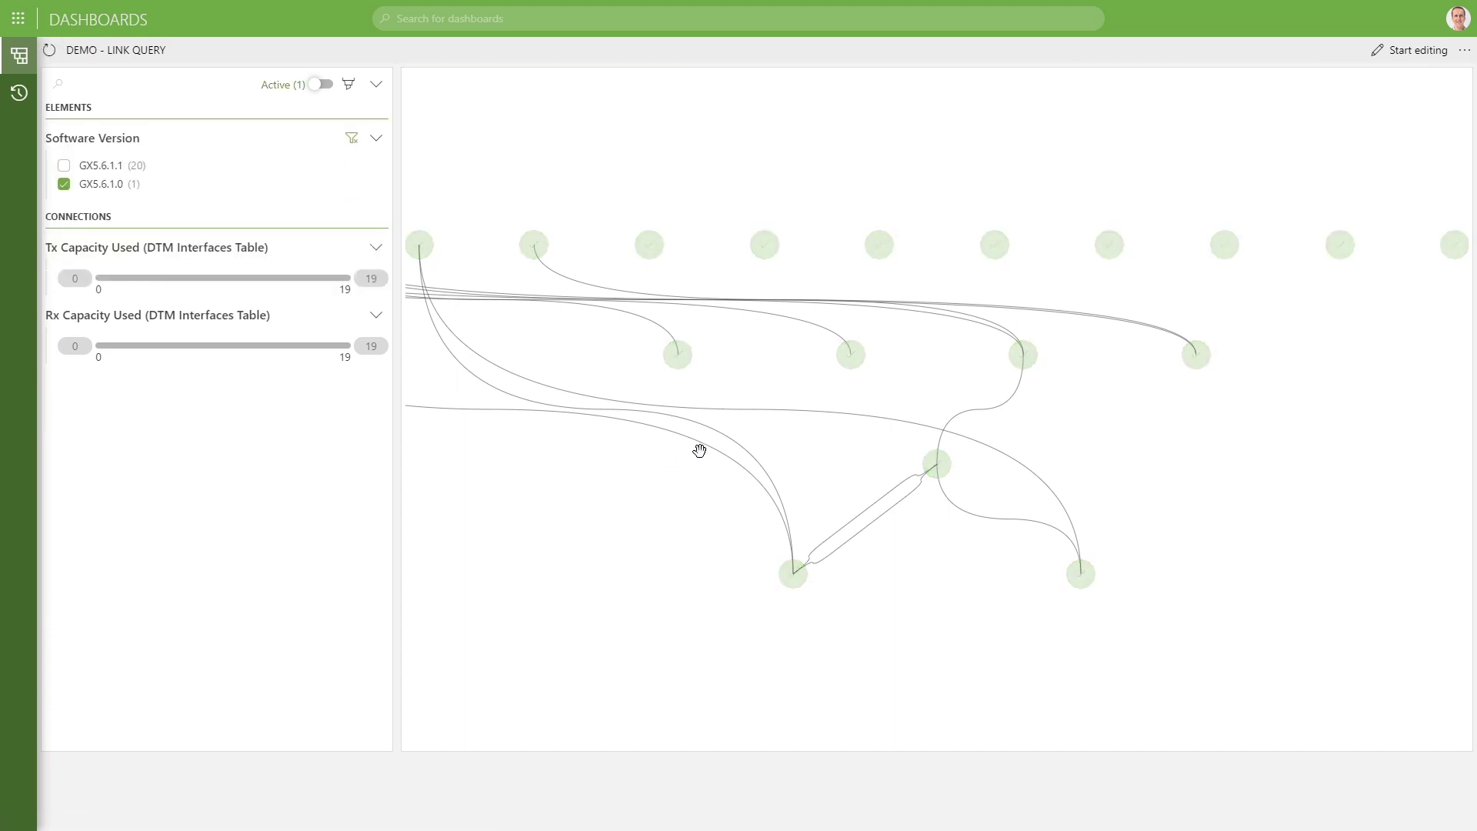
scroll(728, 359, down, 4)
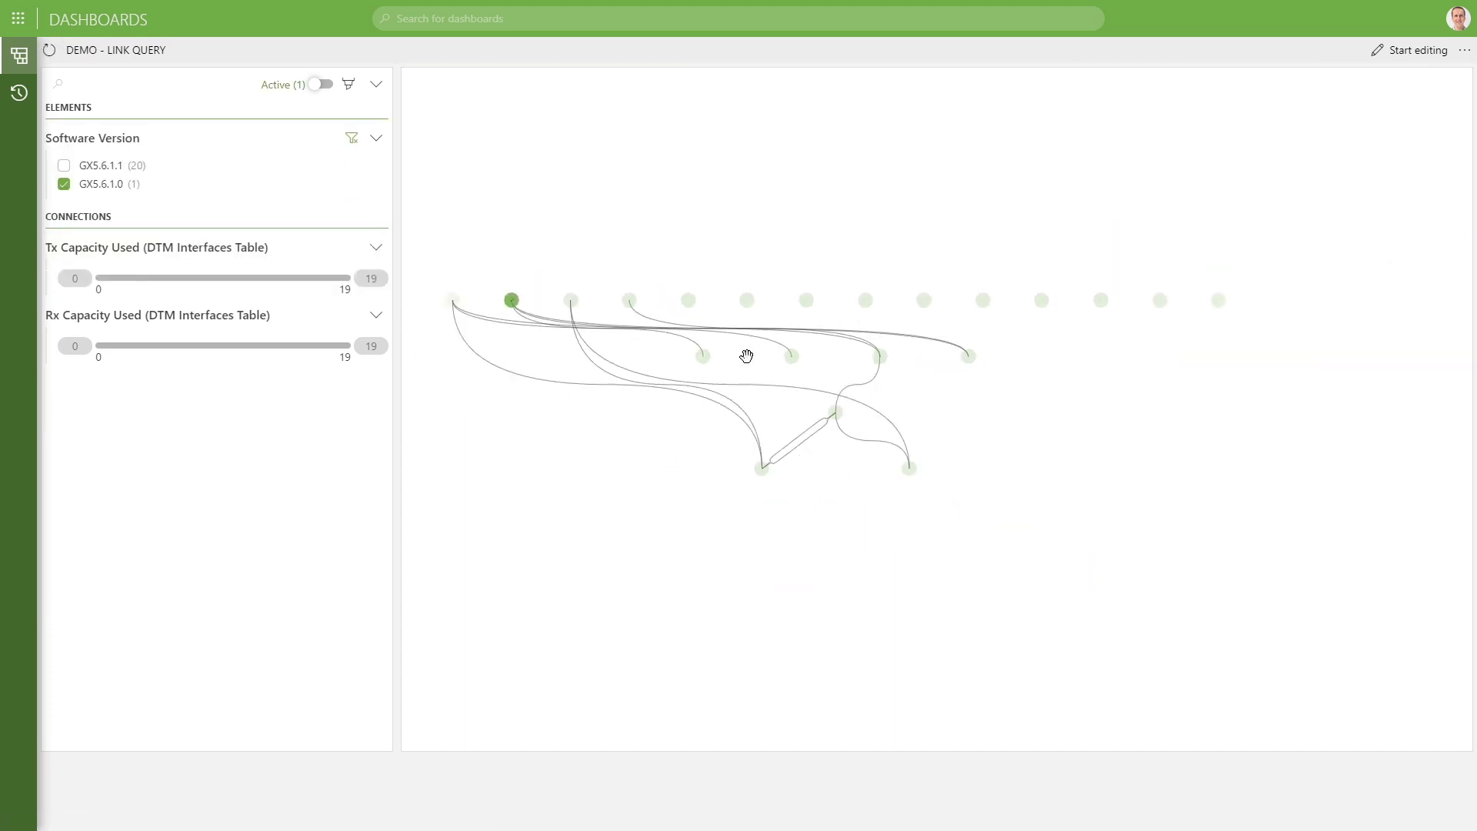
scroll(863, 273, down, 1)
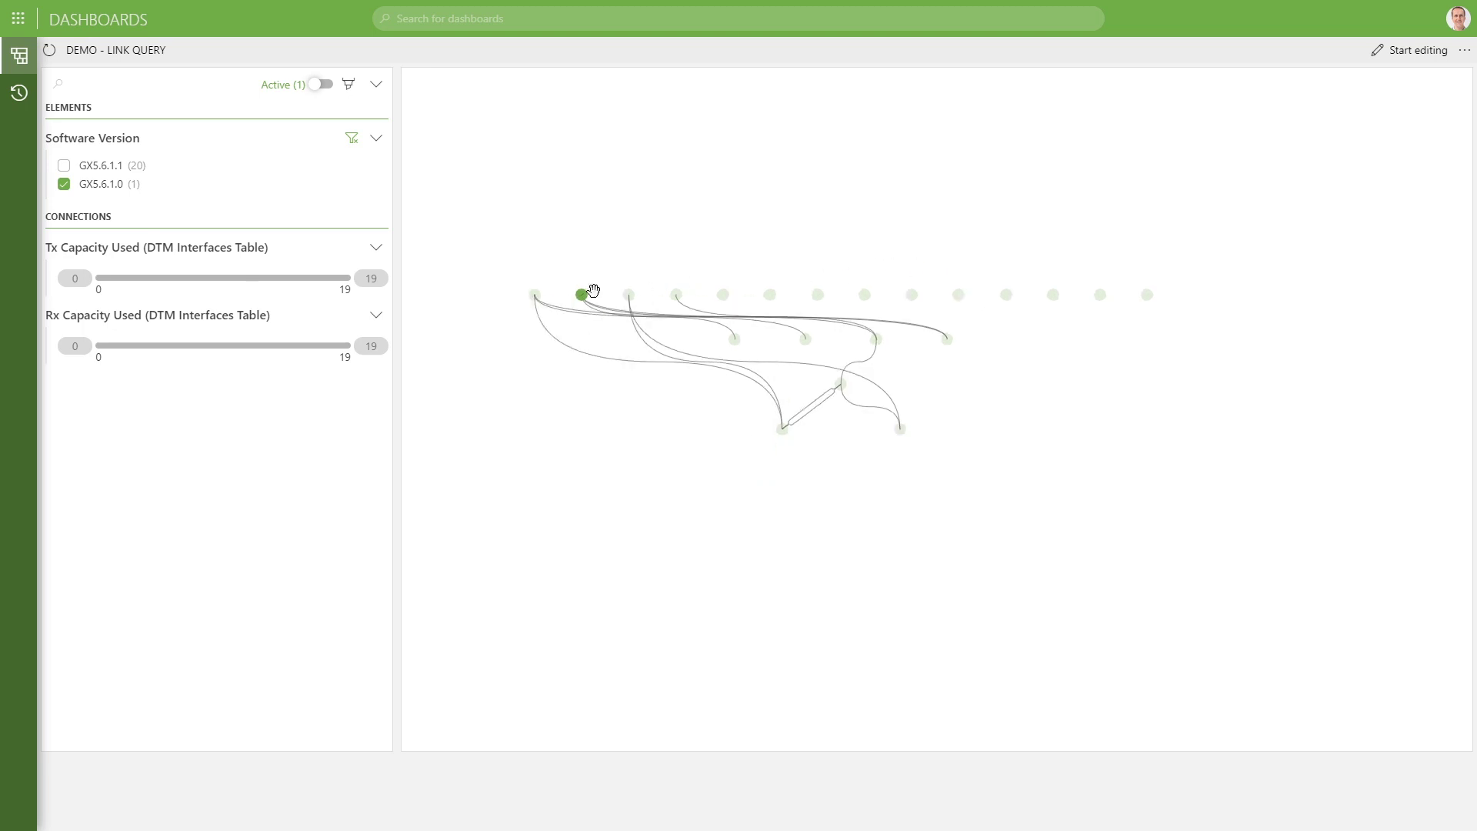
click(64, 184)
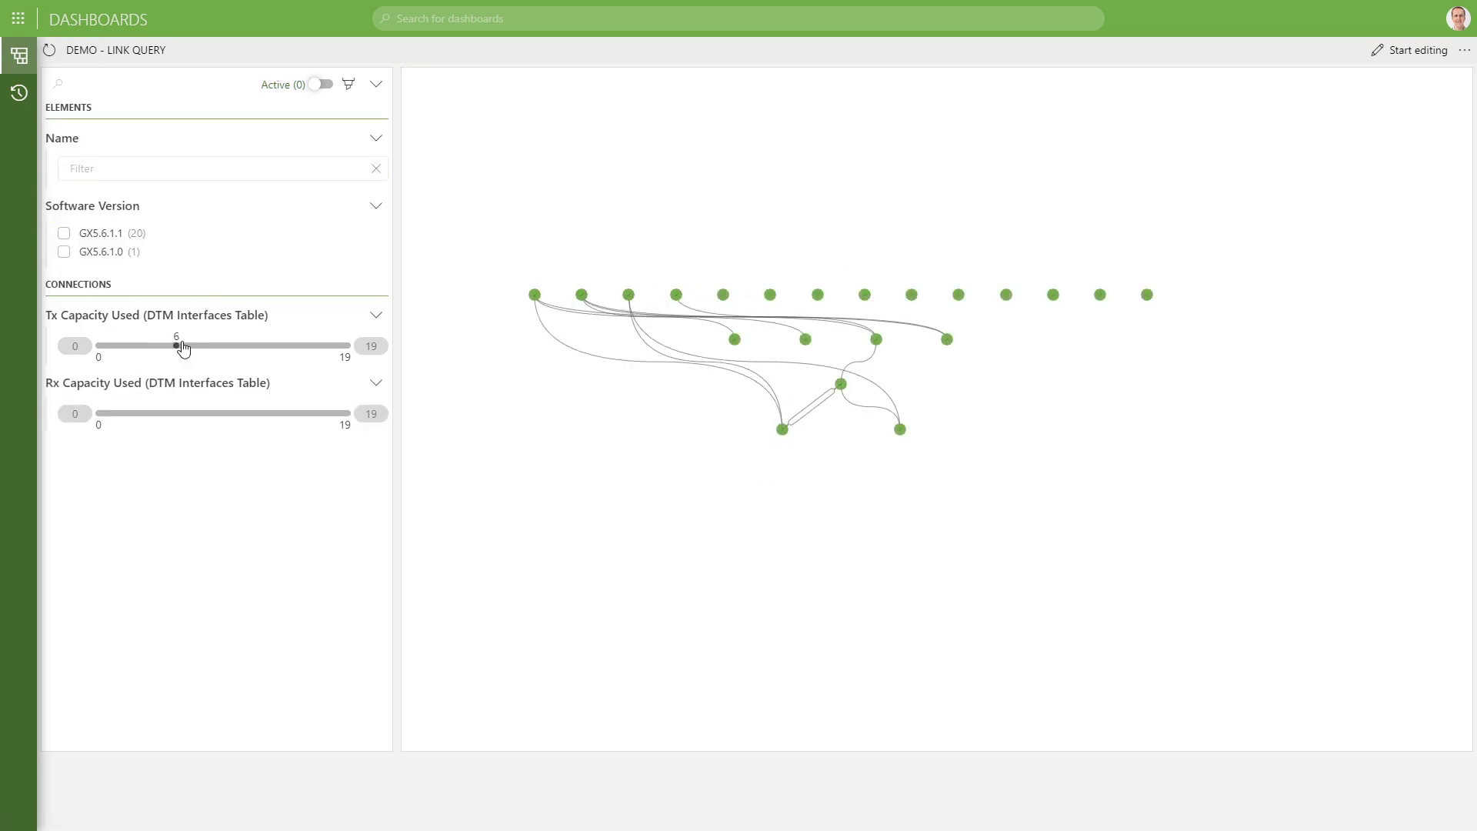
Try Tx Capacity Used ranges down to 0–12, then clear the Tx filter.
click(243, 346)
drag(243, 346, 353, 346)
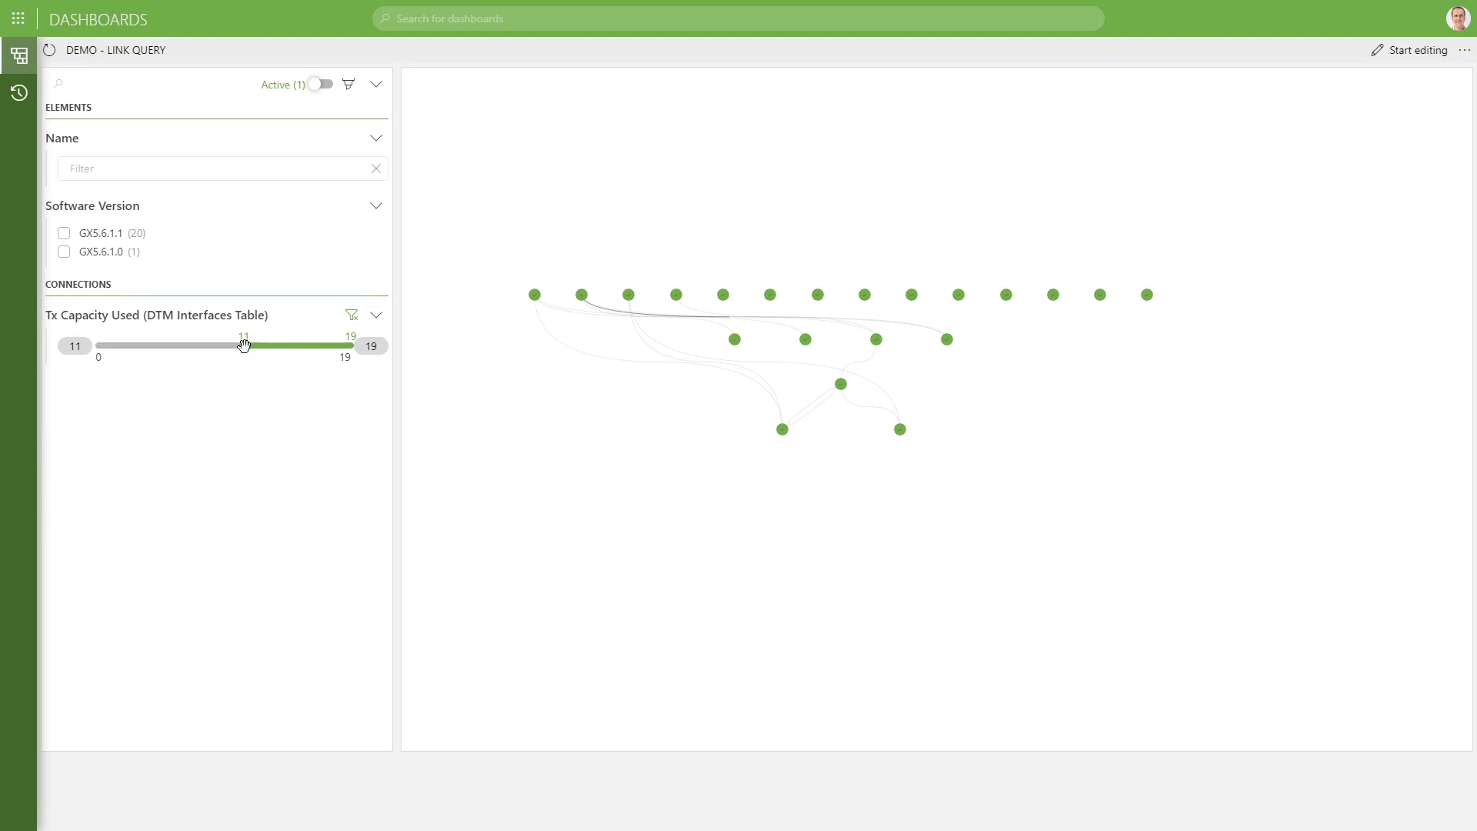
drag(244, 348, 189, 351)
drag(210, 355, 167, 361)
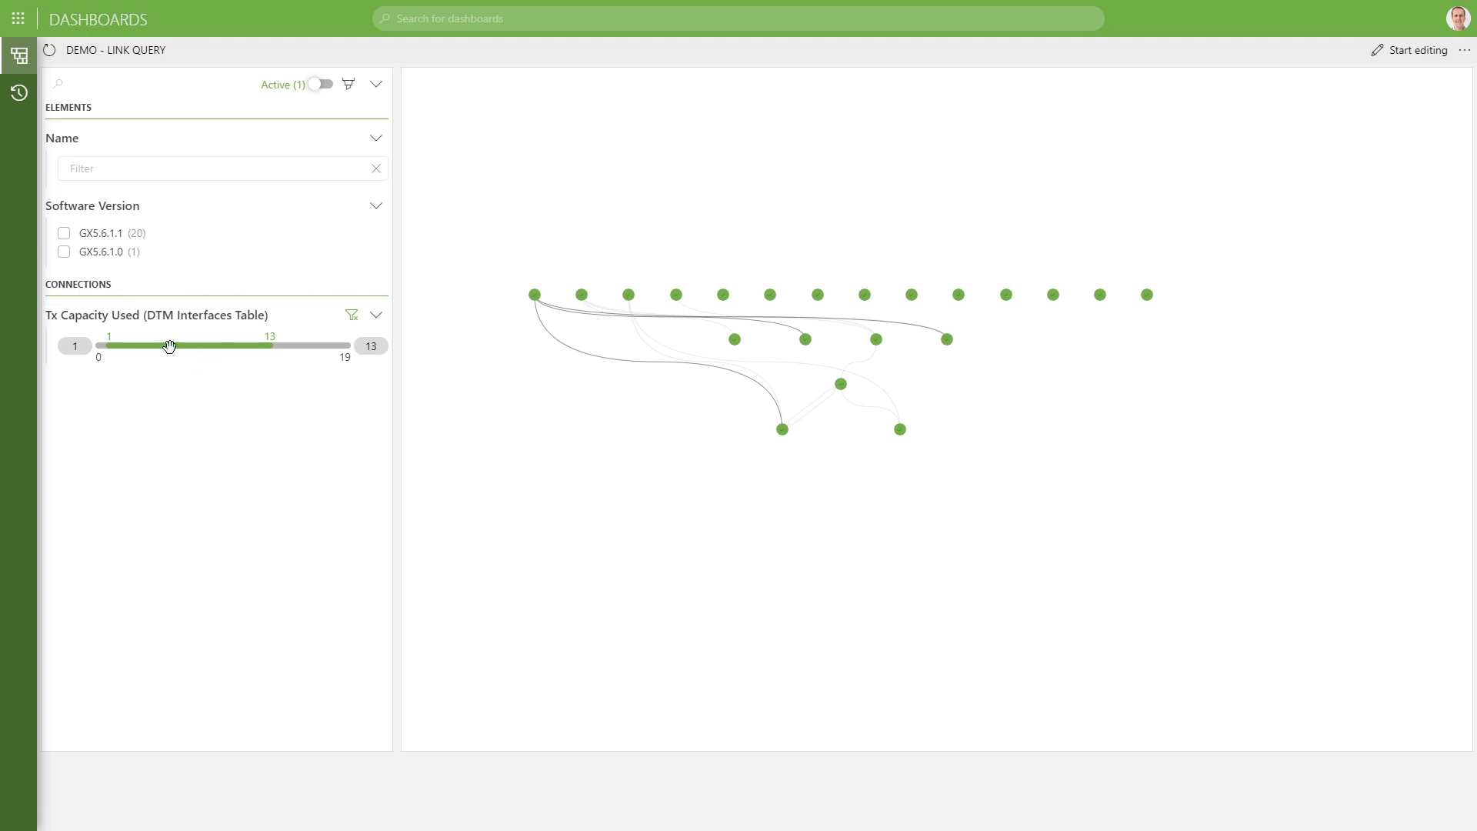
drag(156, 348, 143, 349)
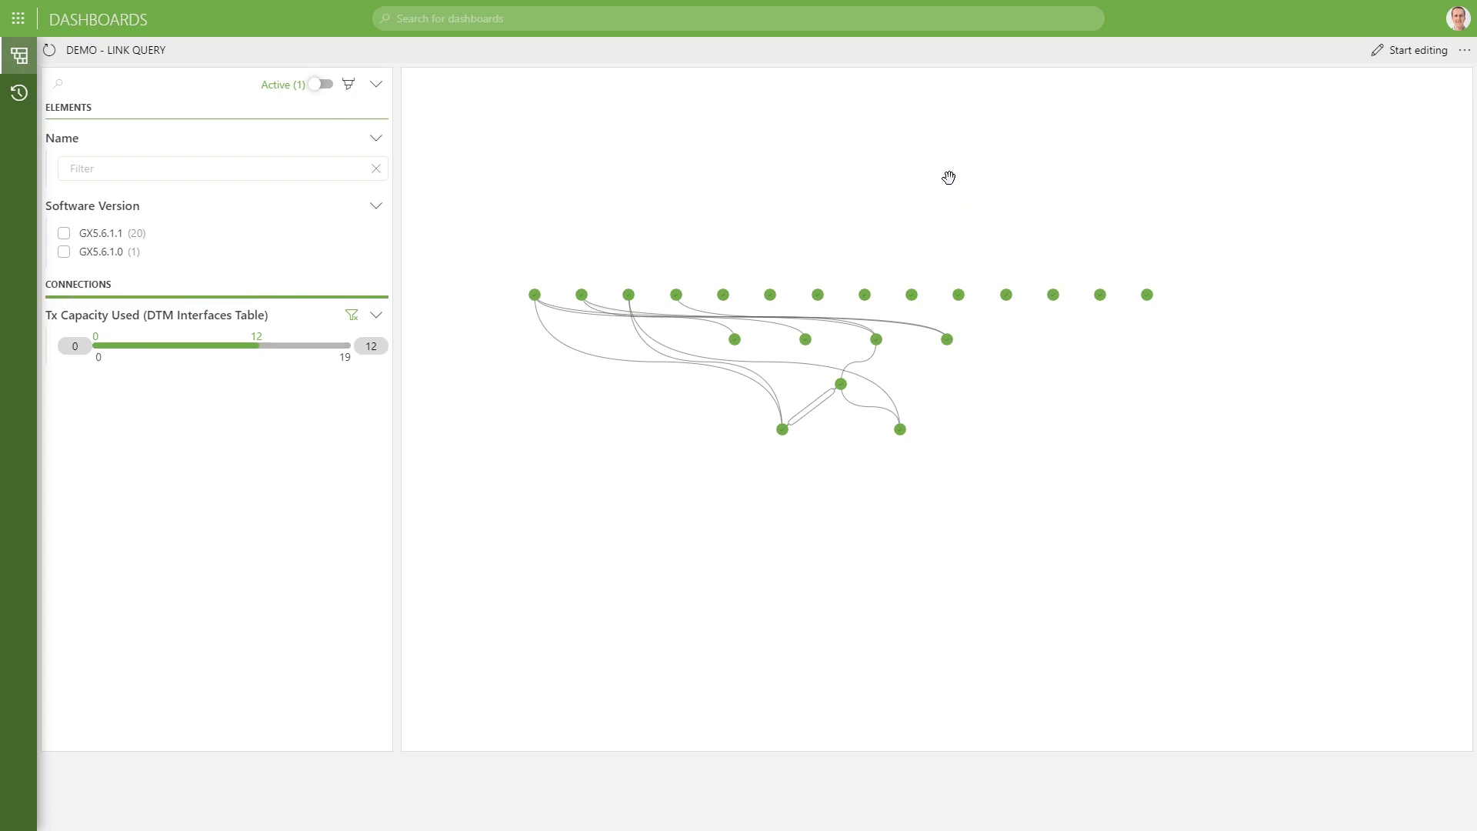
click(352, 315)
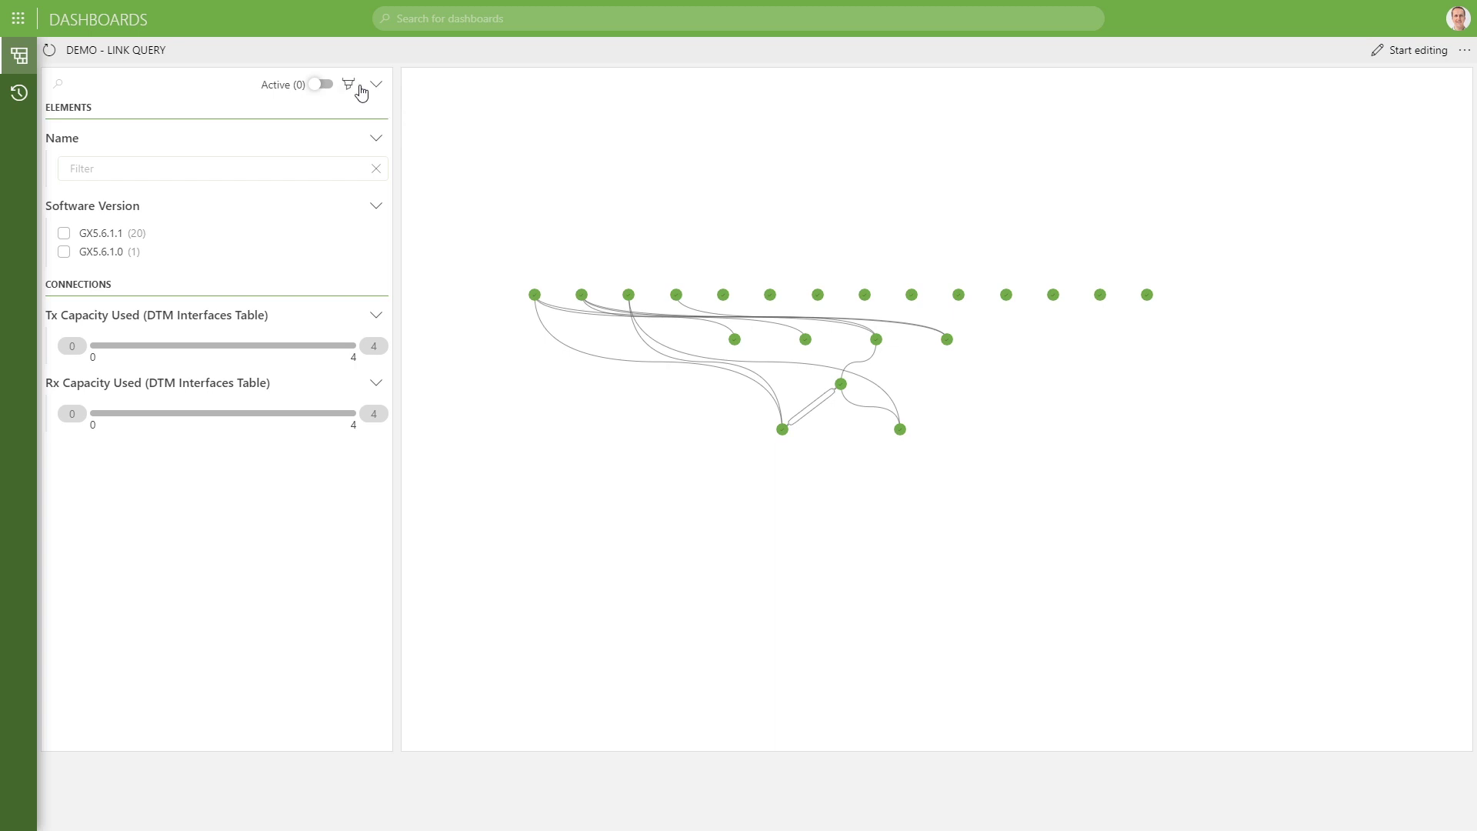
In colouring mode, make GX5.6.1.1 nodes light blue and the GX5.6.1.0 node dark blue.
click(349, 84)
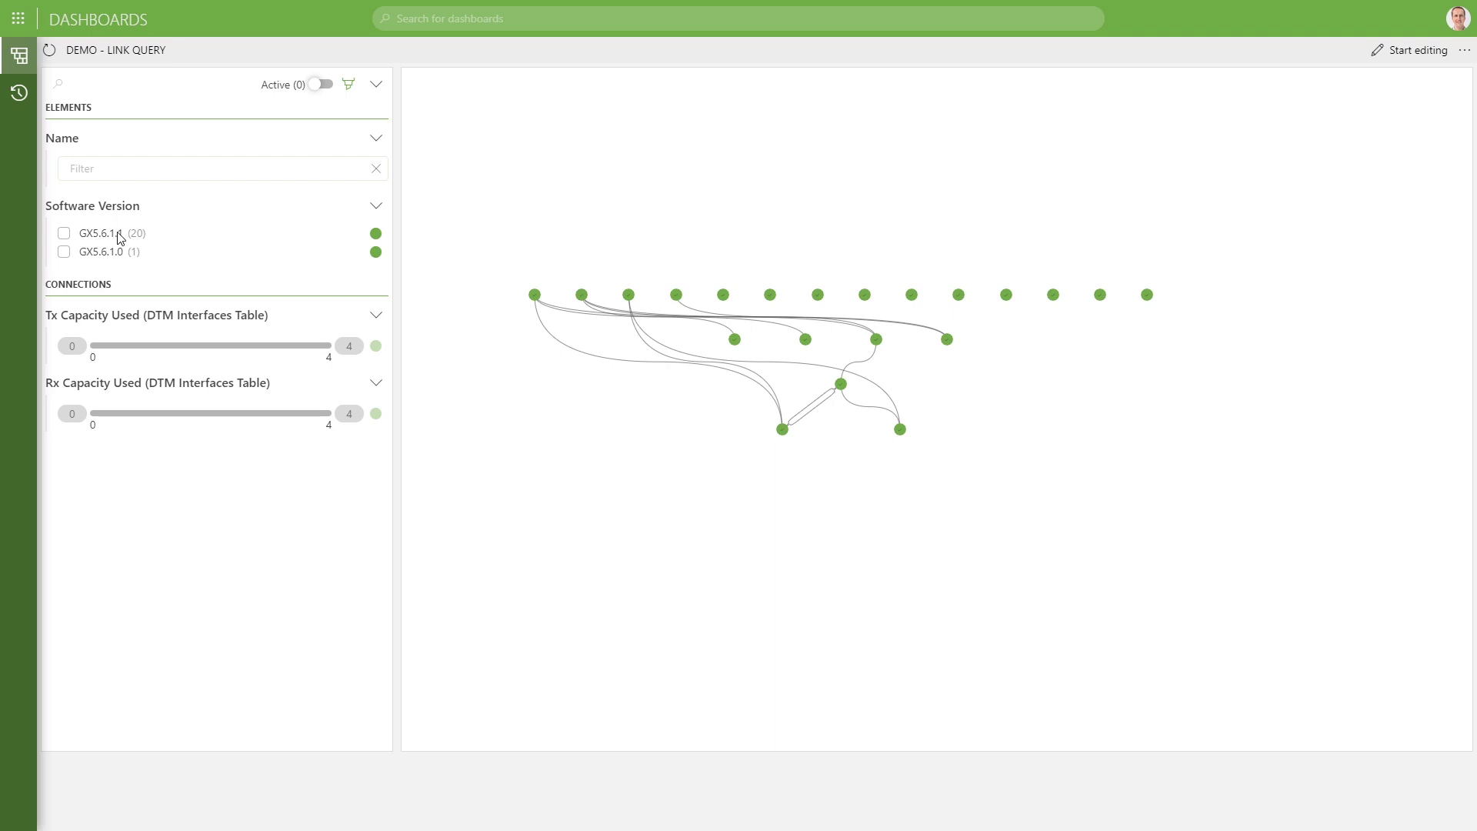
click(376, 235)
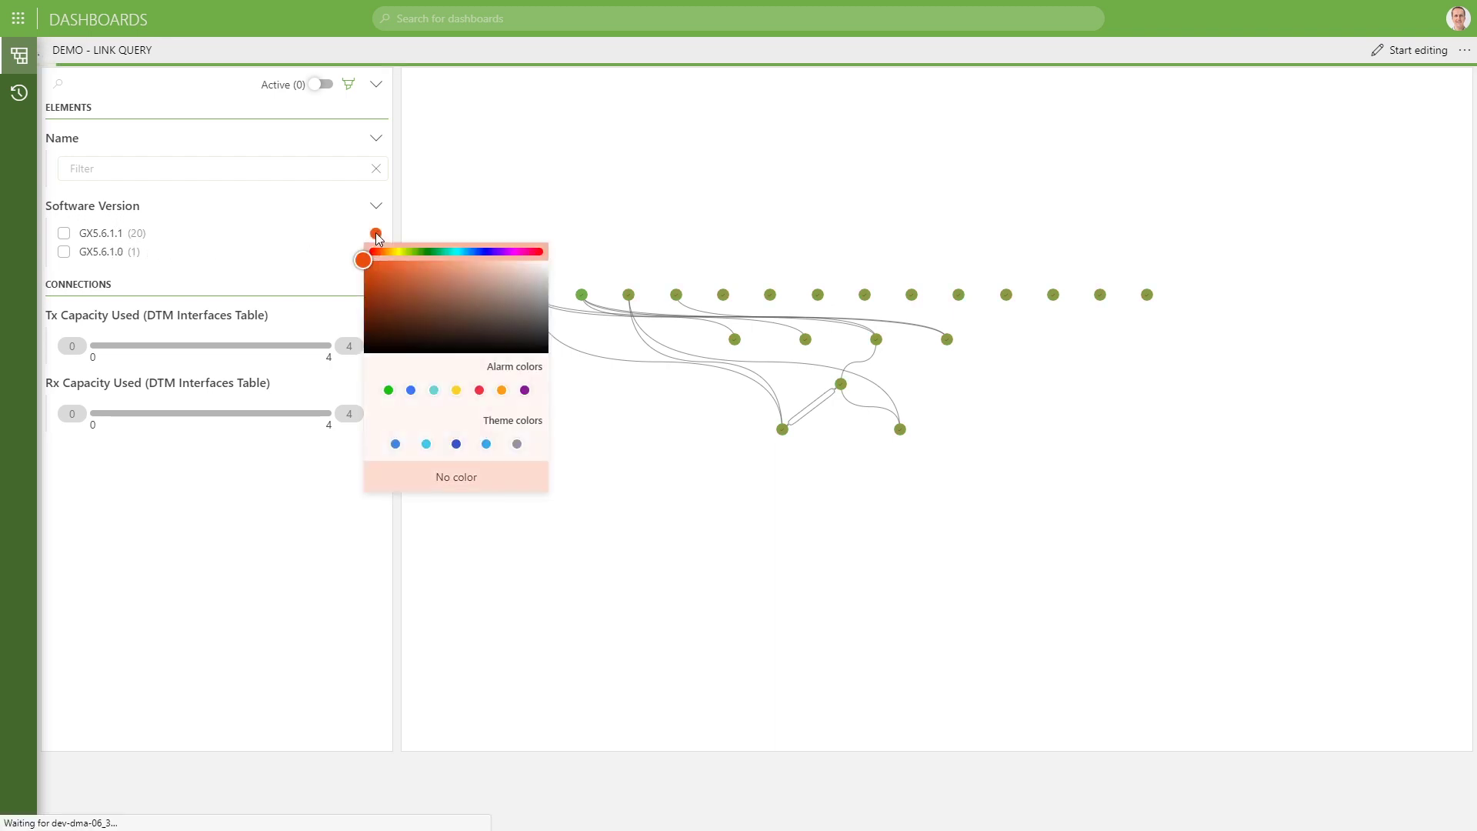
click(426, 444)
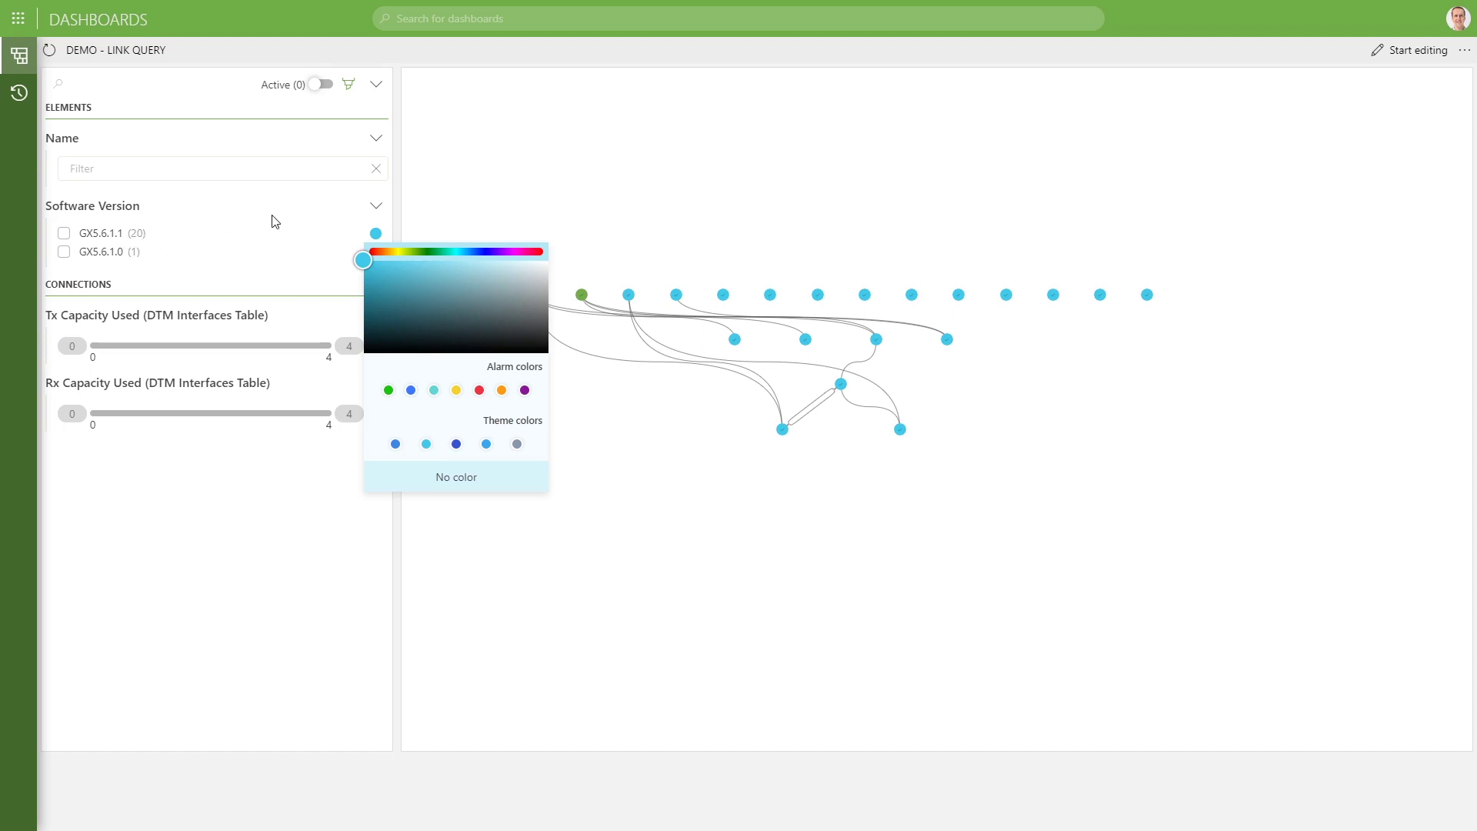
click(283, 269)
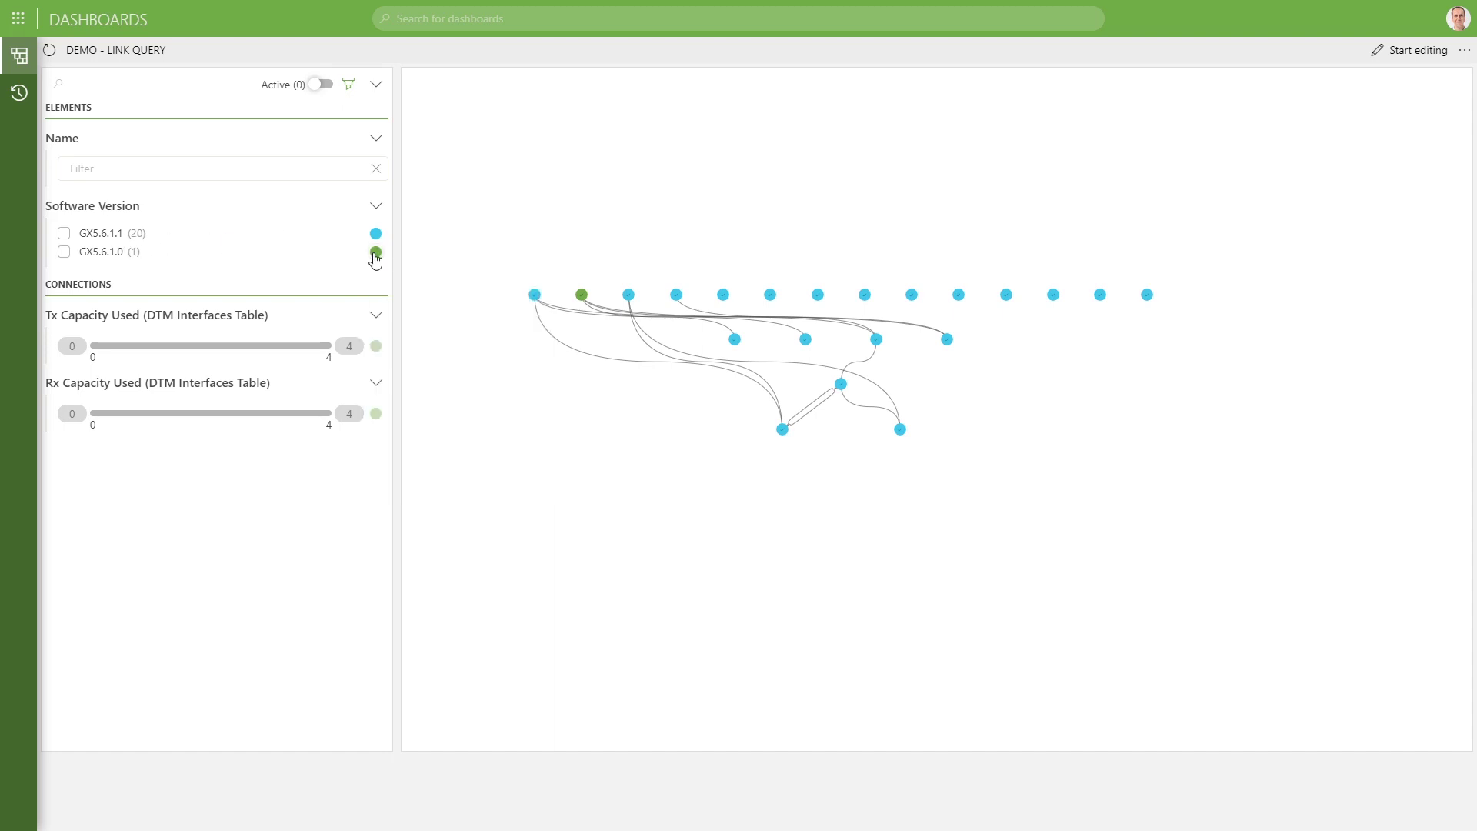
click(375, 252)
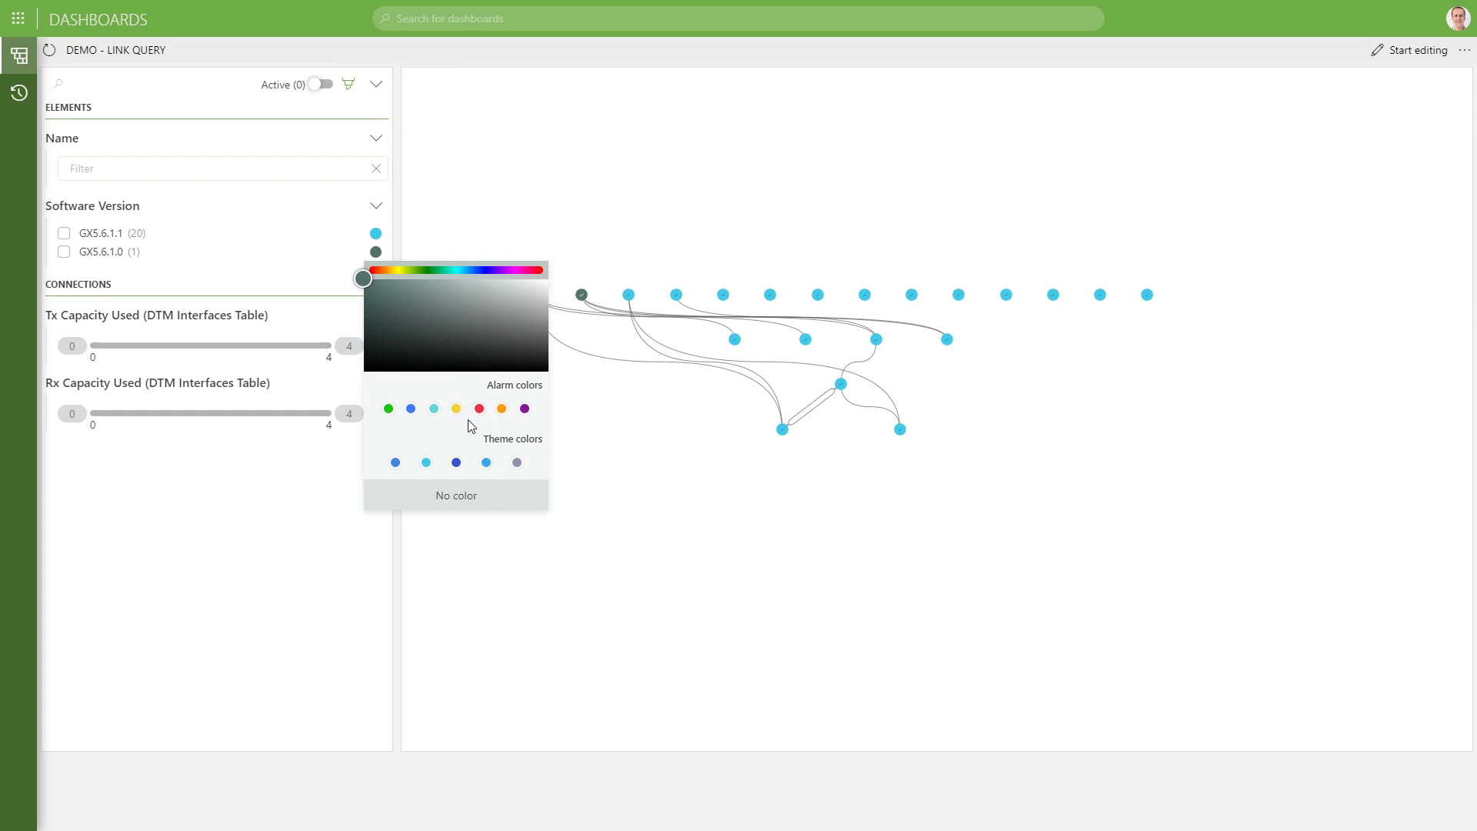
click(456, 462)
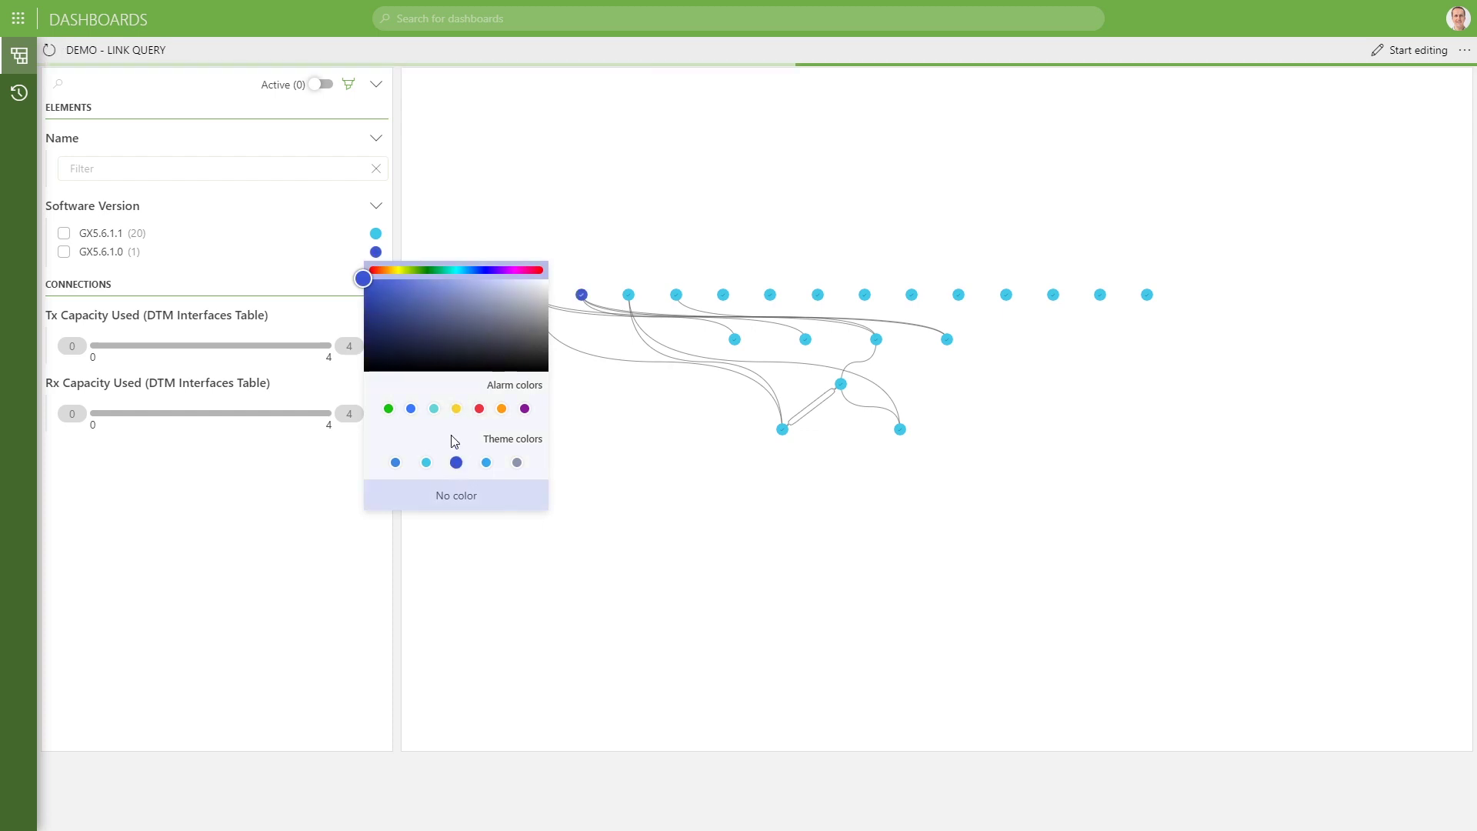
click(305, 217)
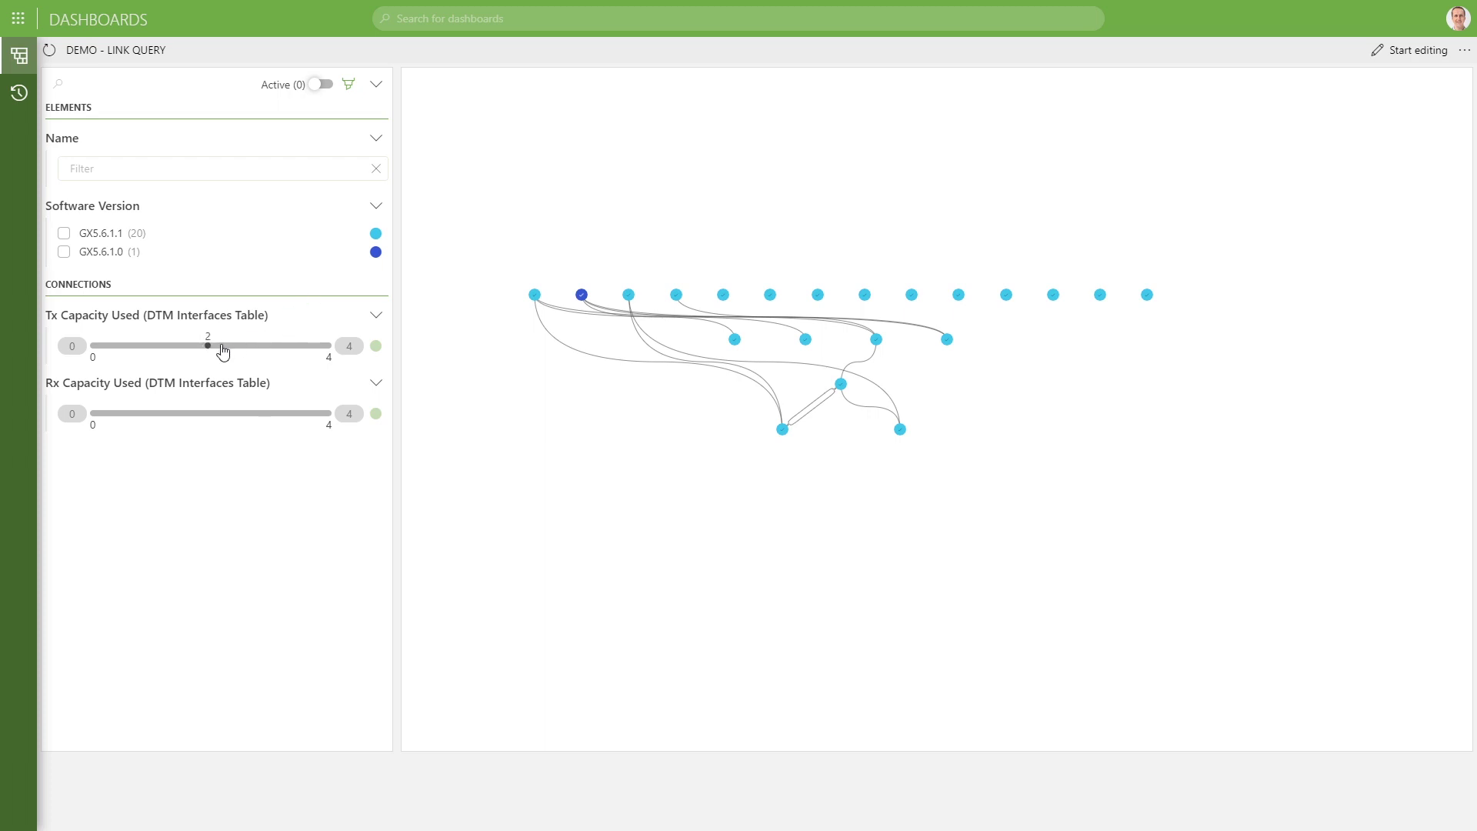
Colour a Tx capacity range of 2–4 yellow-green.
drag(225, 352, 325, 348)
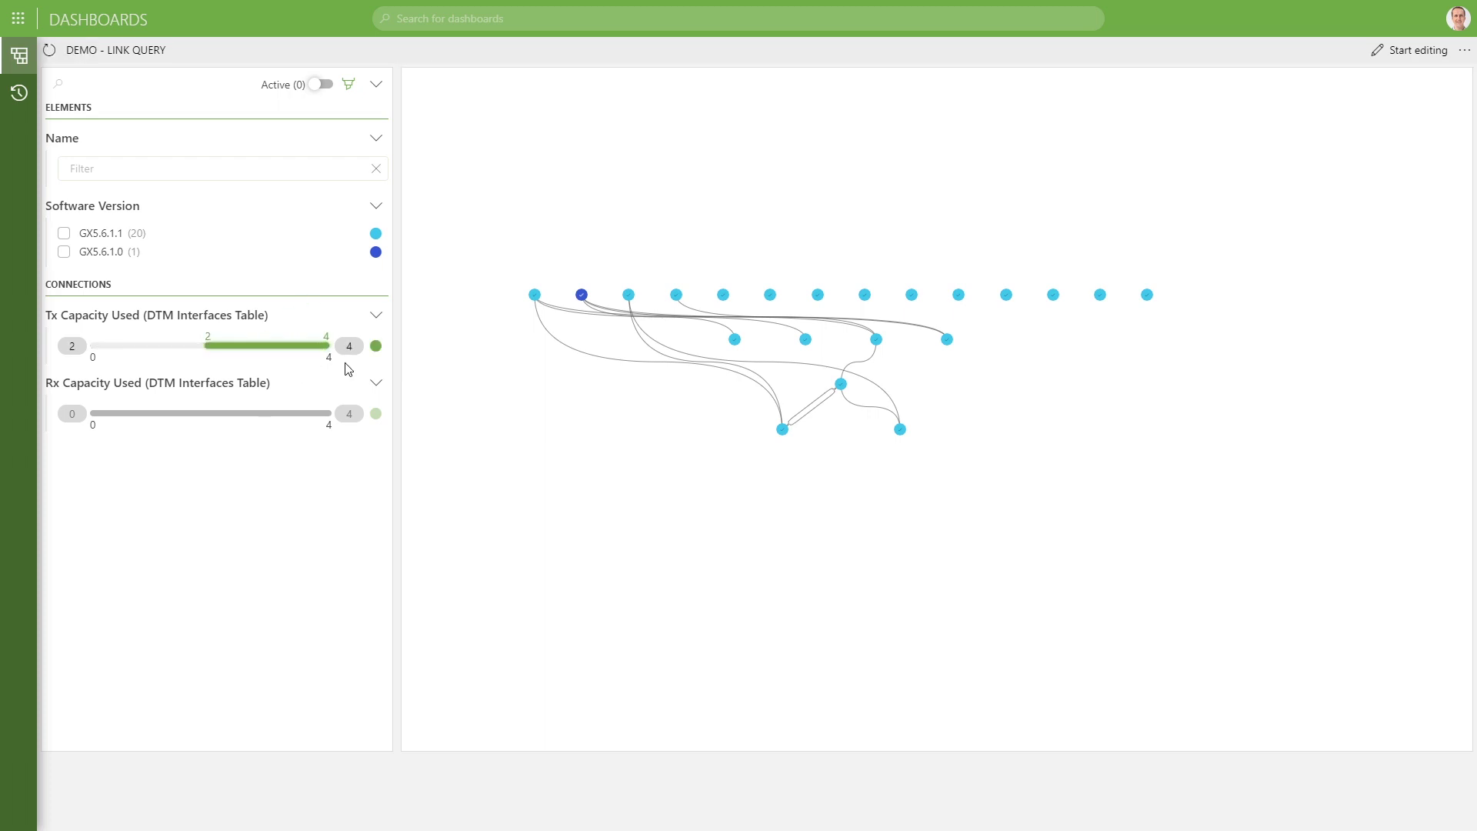
click(375, 347)
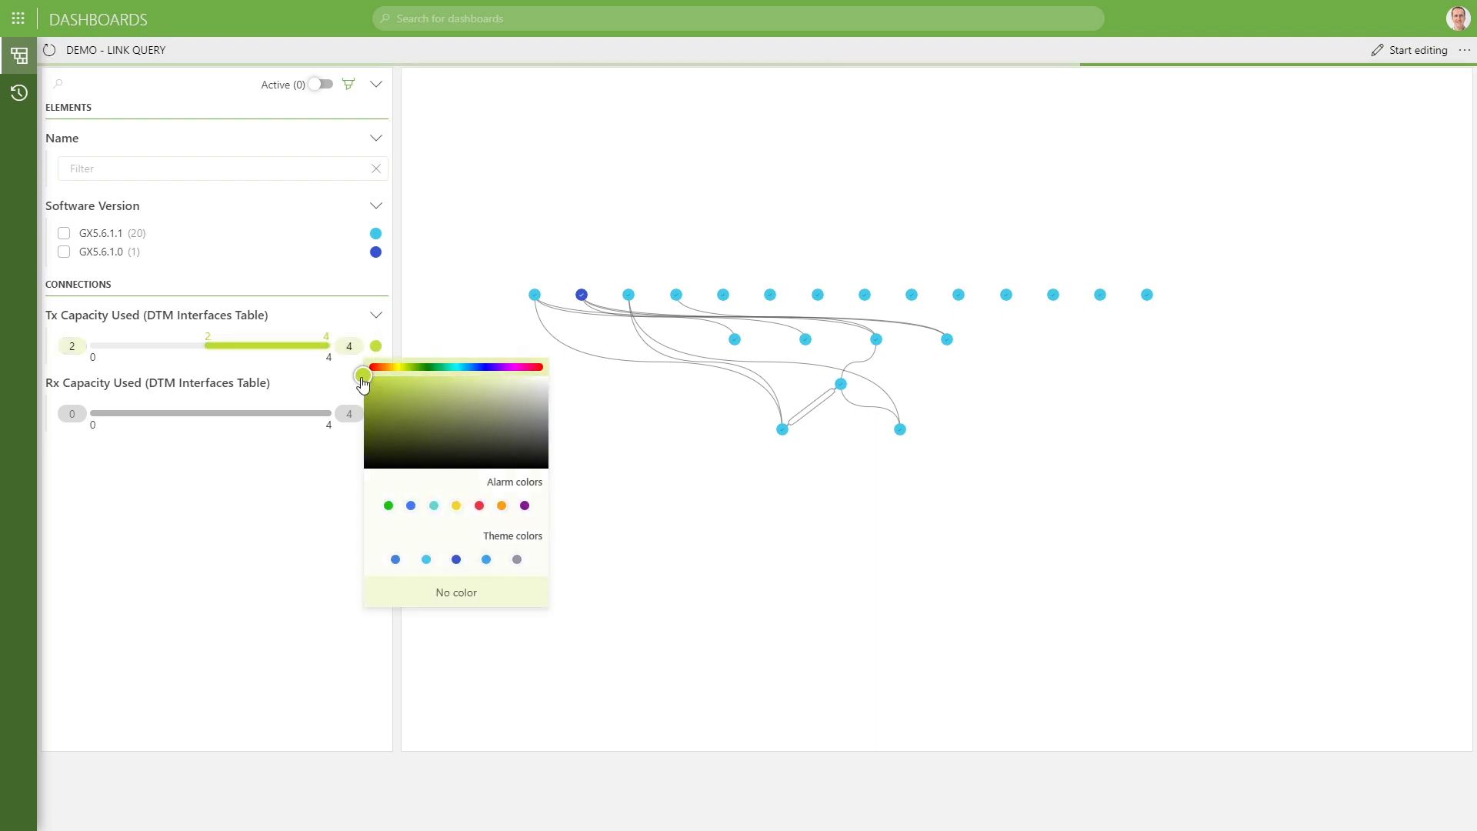
click(377, 390)
click(378, 393)
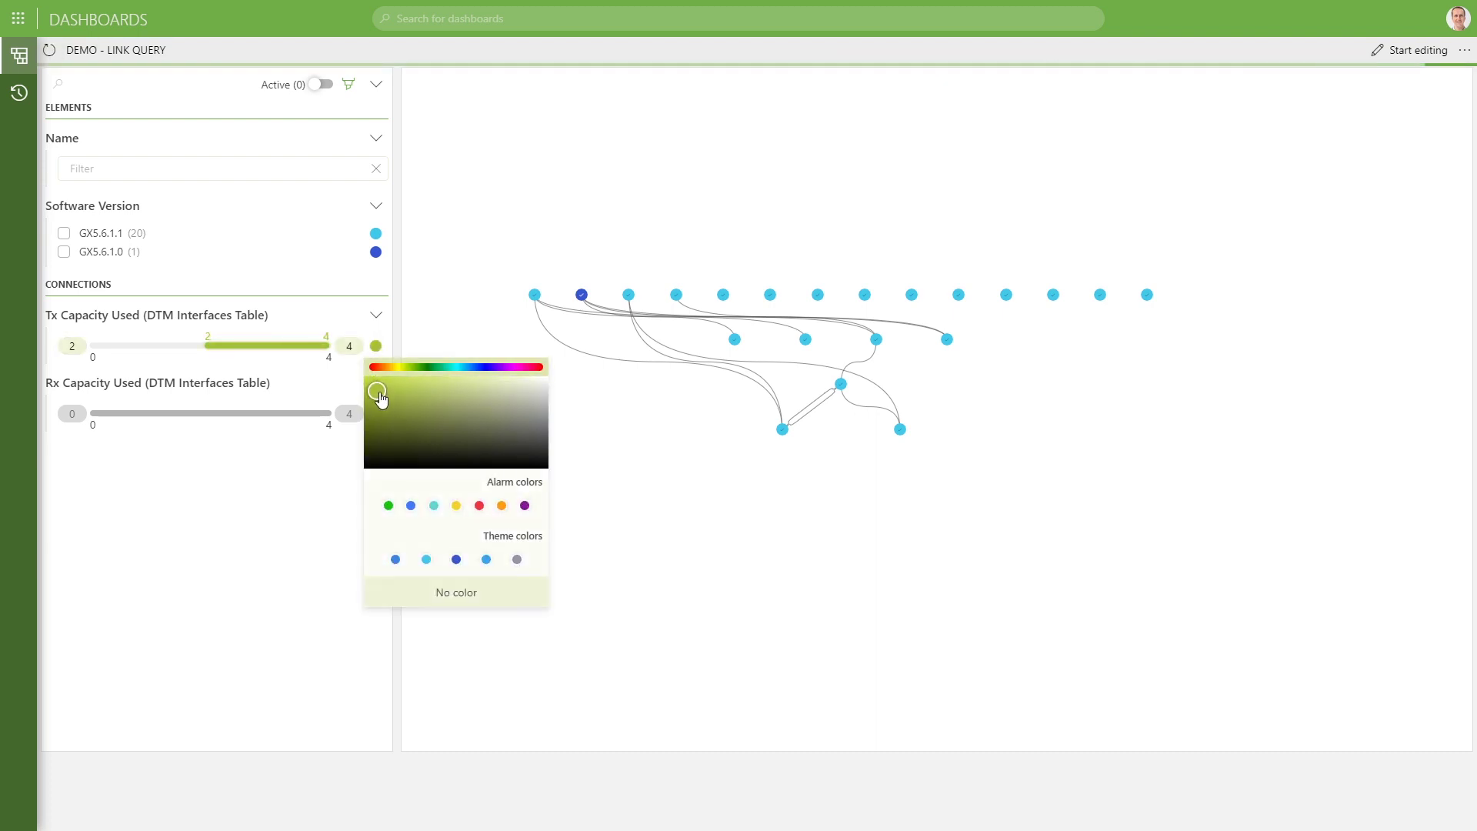
click(176, 344)
Add a second Tx capacity range of 0–2 coloured red.
click(187, 352)
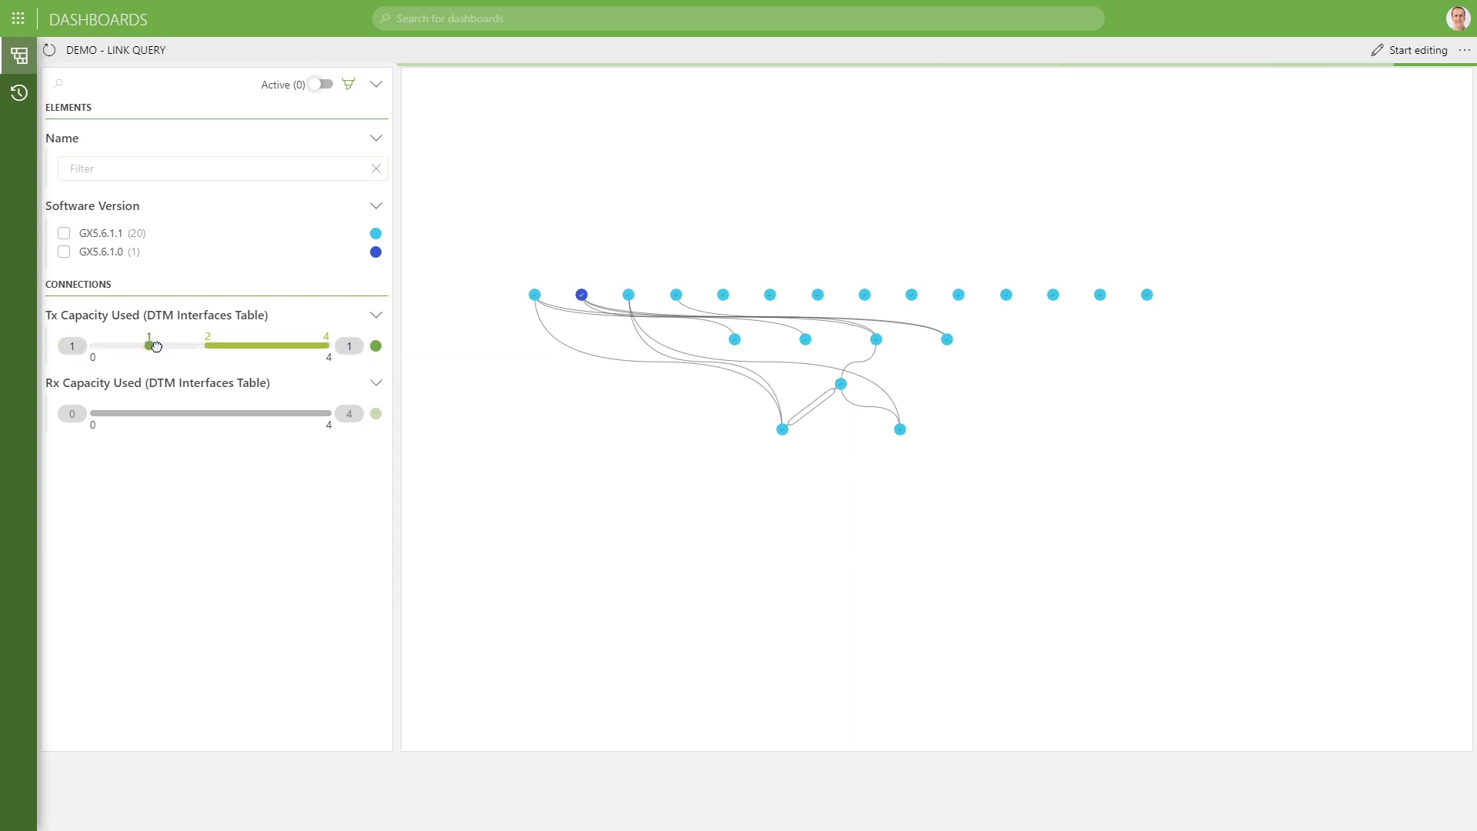
drag(149, 346, 100, 343)
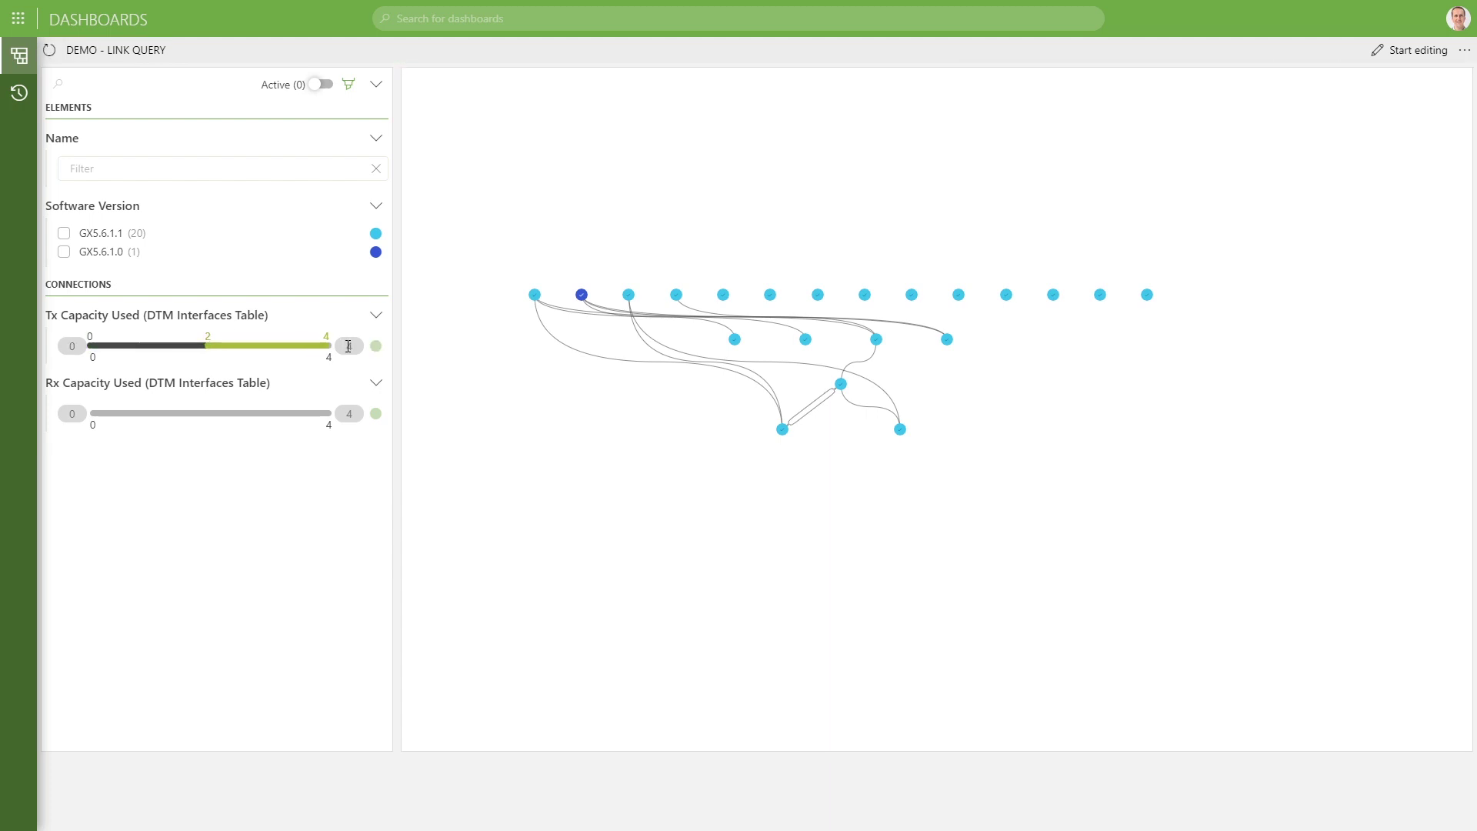
drag(230, 350, 190, 343)
click(376, 346)
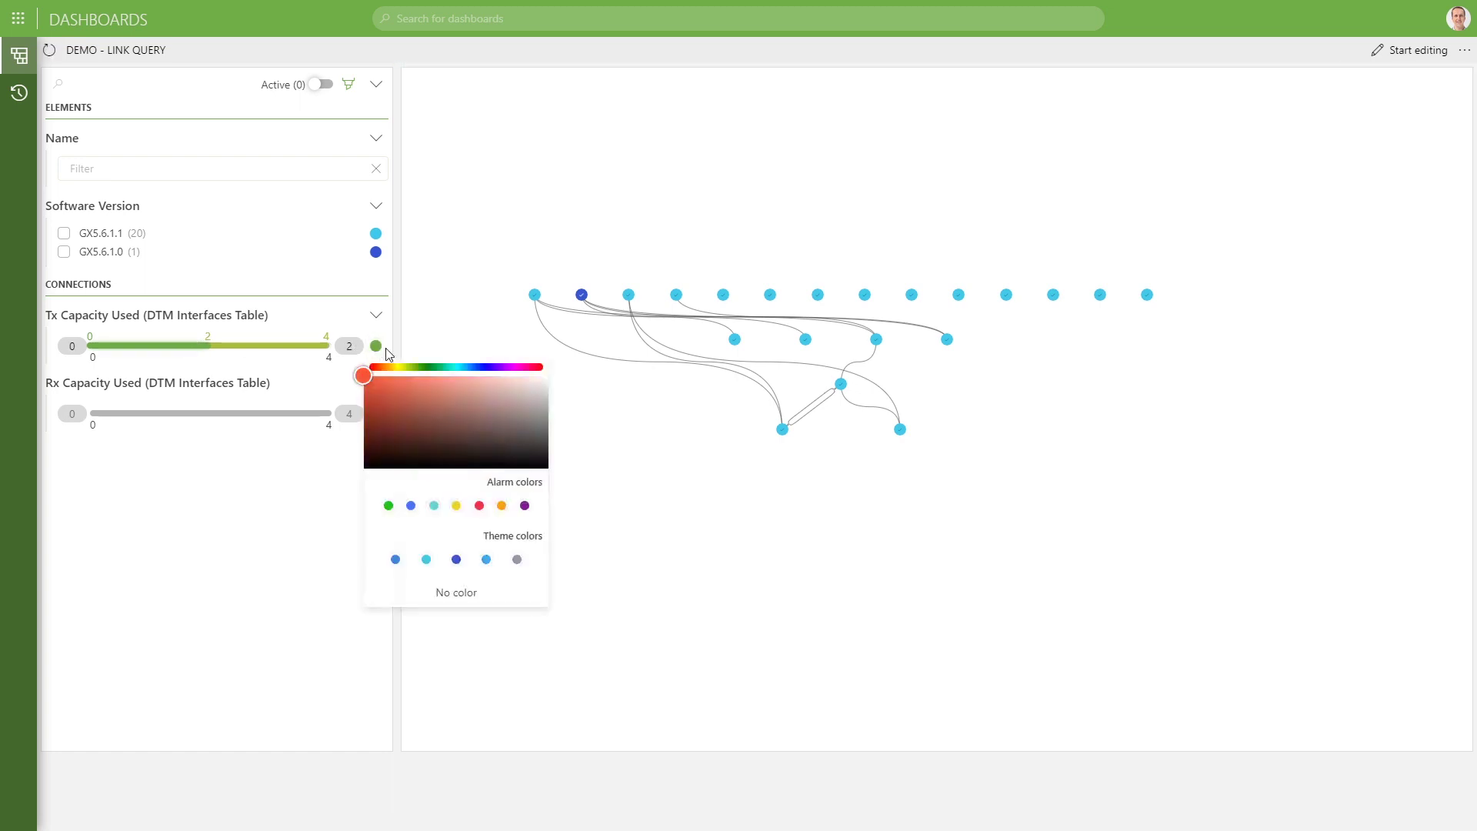
click(385, 387)
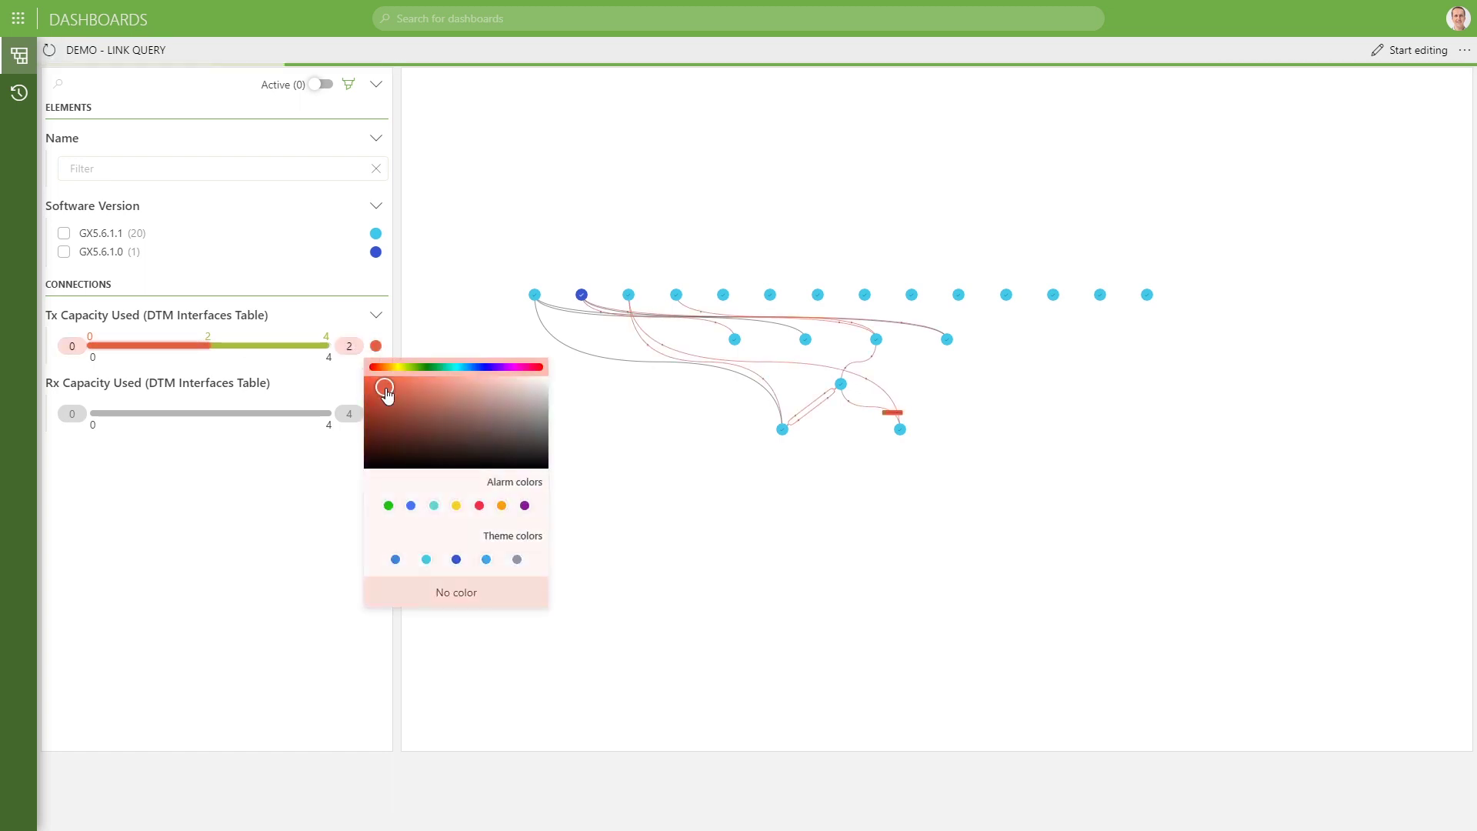
click(295, 469)
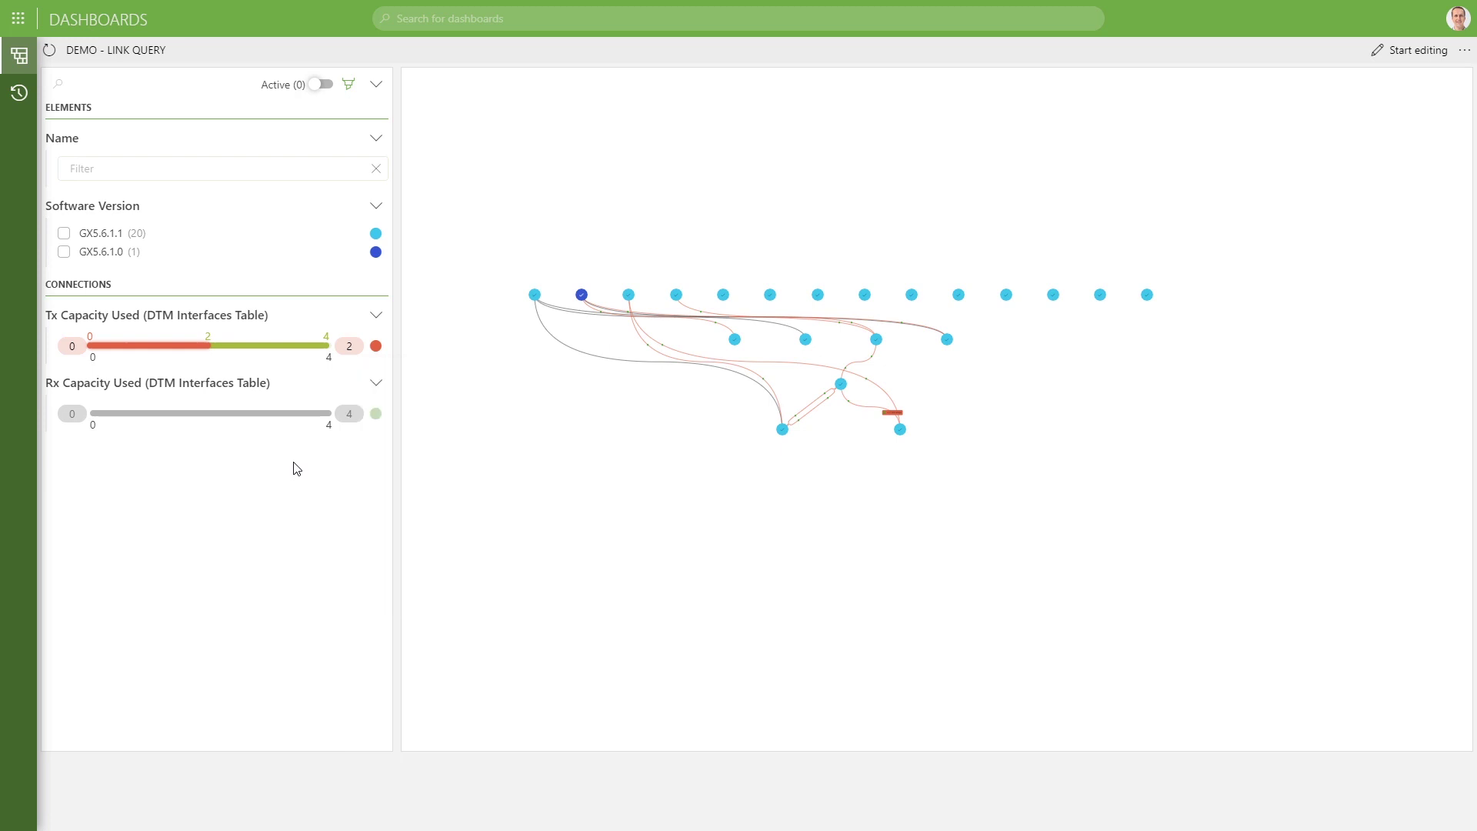
Extend the yellow-green range's upper bound to 10.
click(295, 346)
click(352, 348)
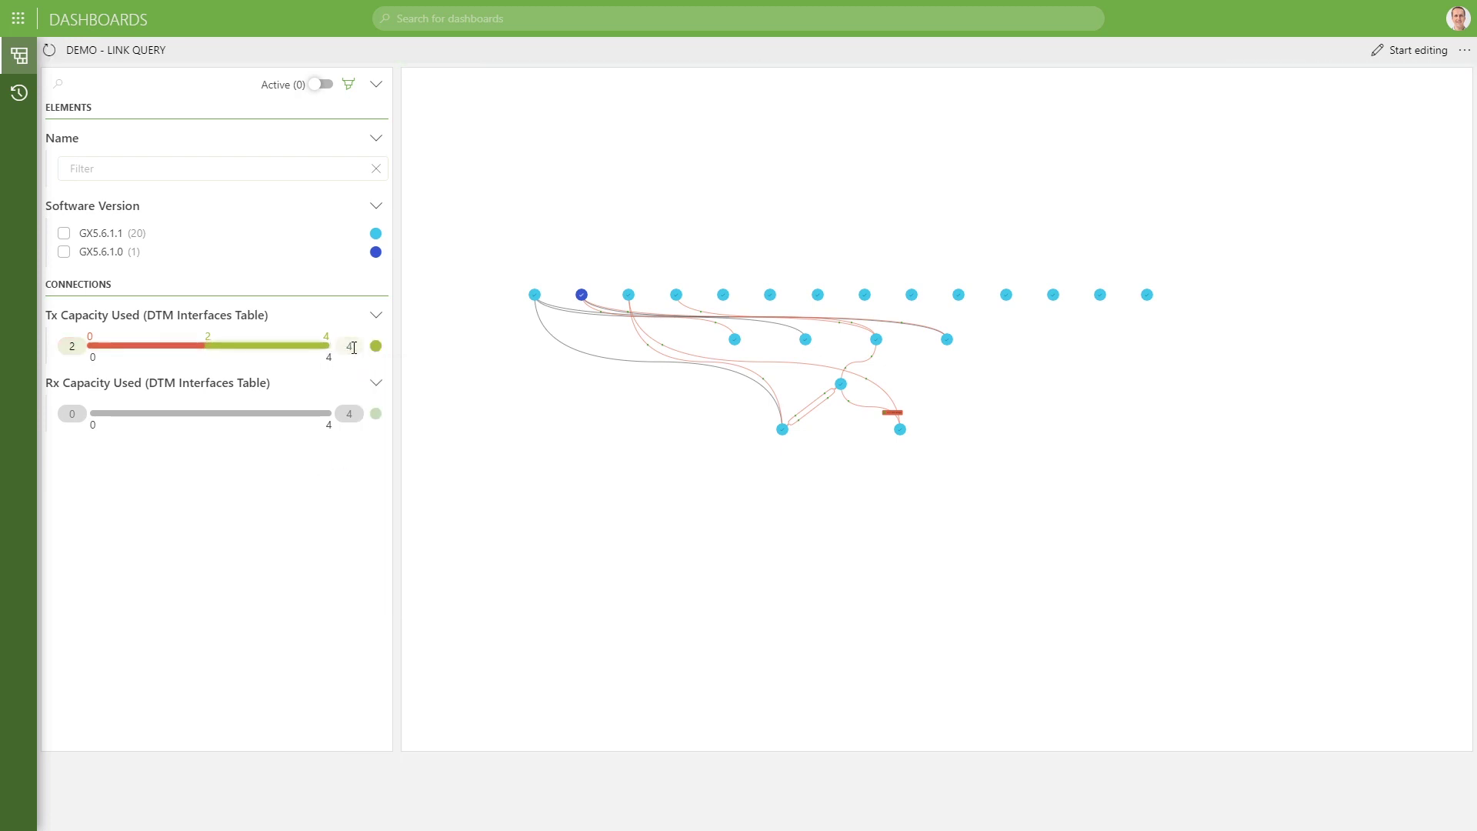
text(10)
key(Return)
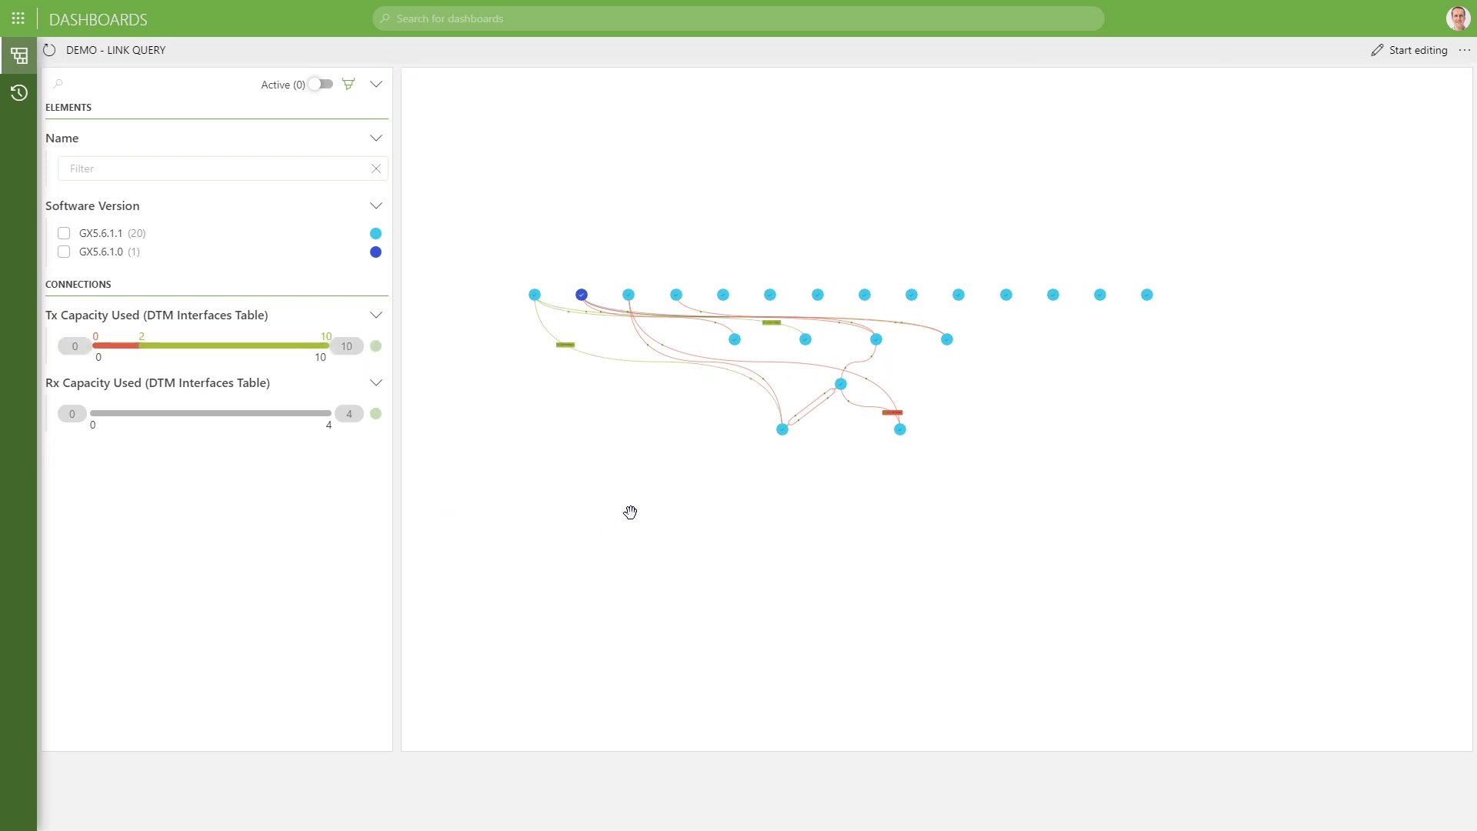
View details for hwd, a connection link and ber - copy, then return to filtering mode.
scroll(561, 327, up, 5)
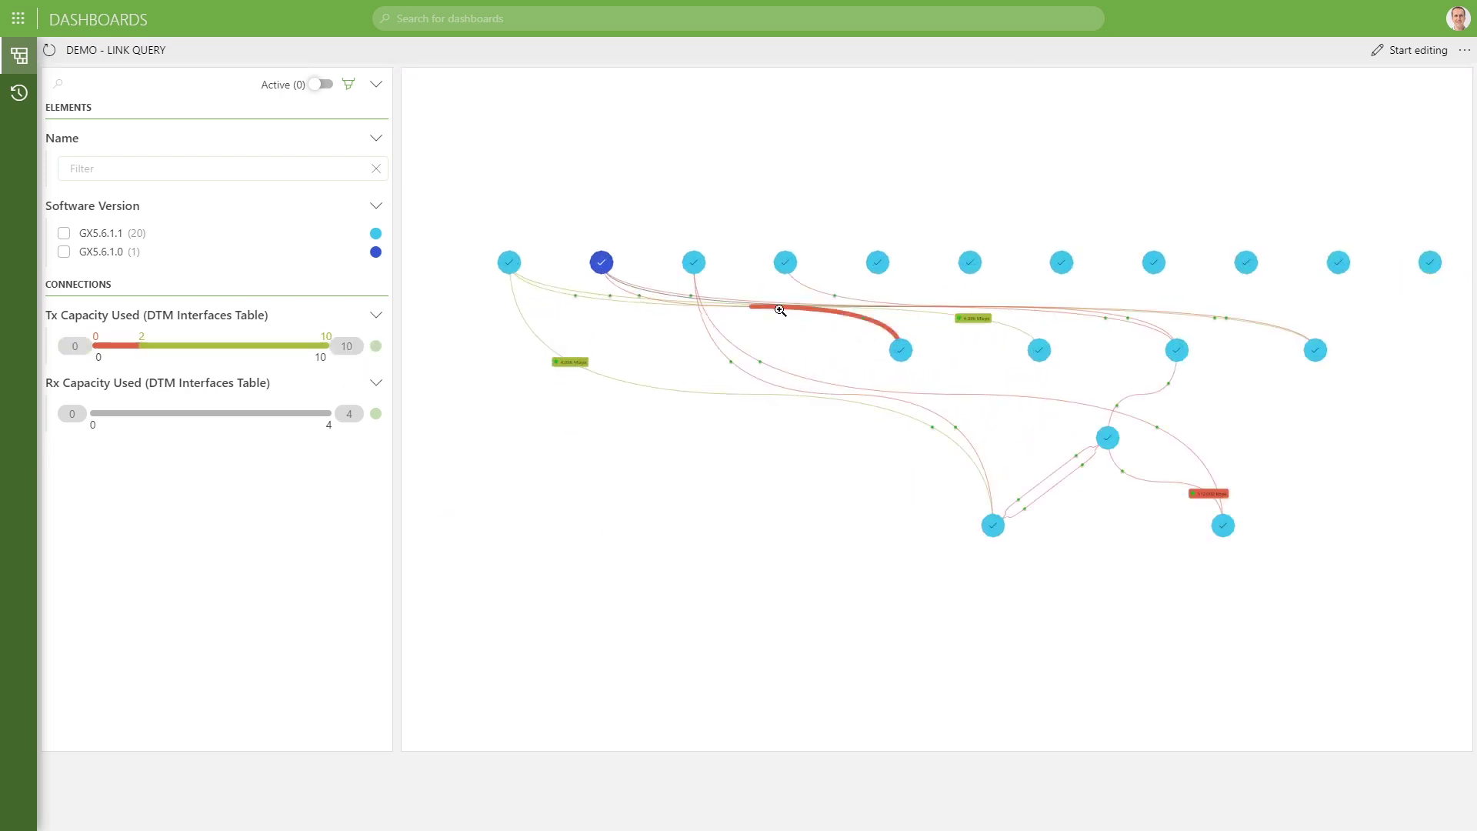
scroll(754, 350, down, 3)
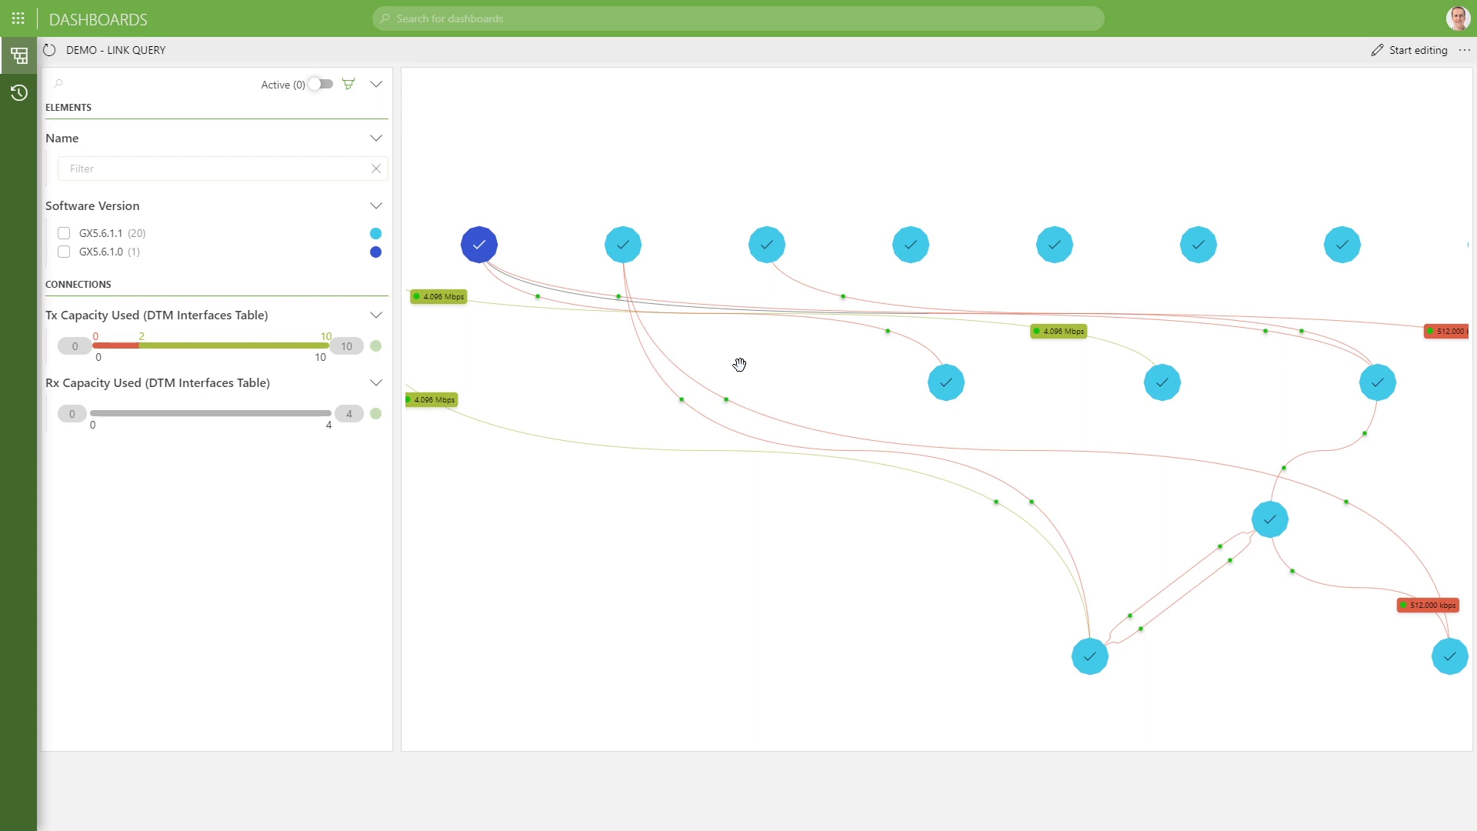
mouse_move(633, 254)
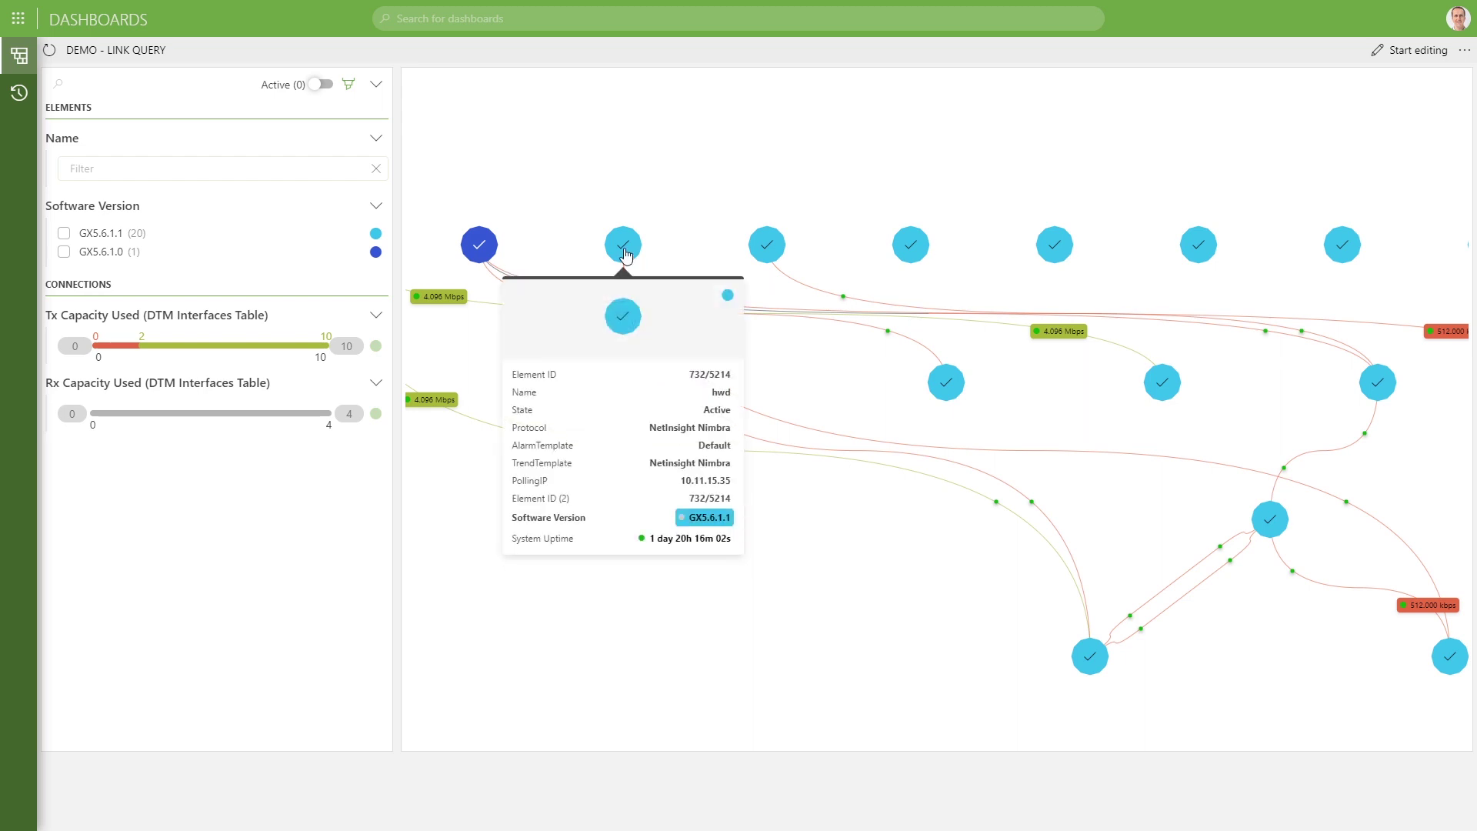
click(727, 297)
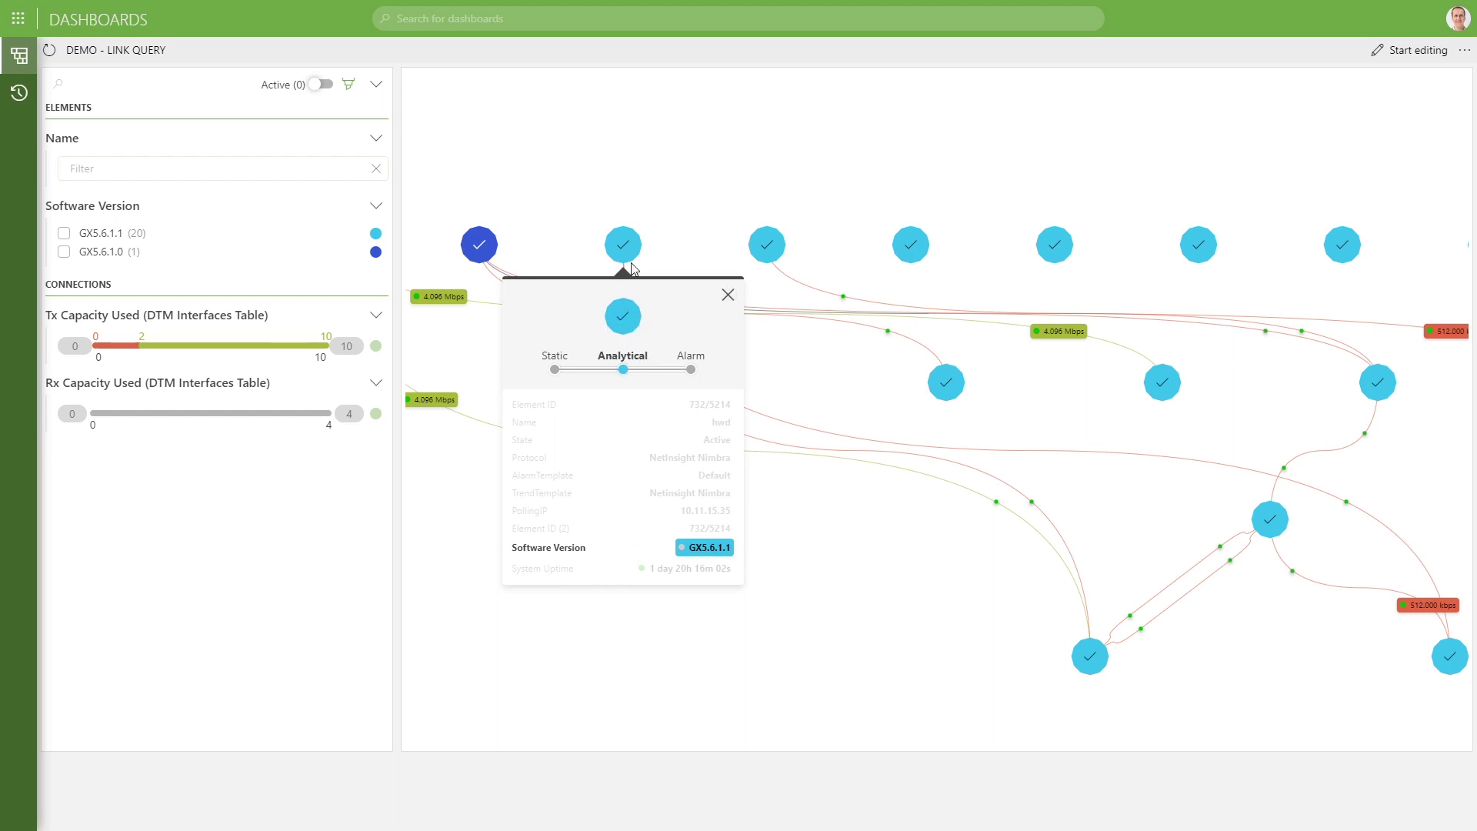
click(729, 300)
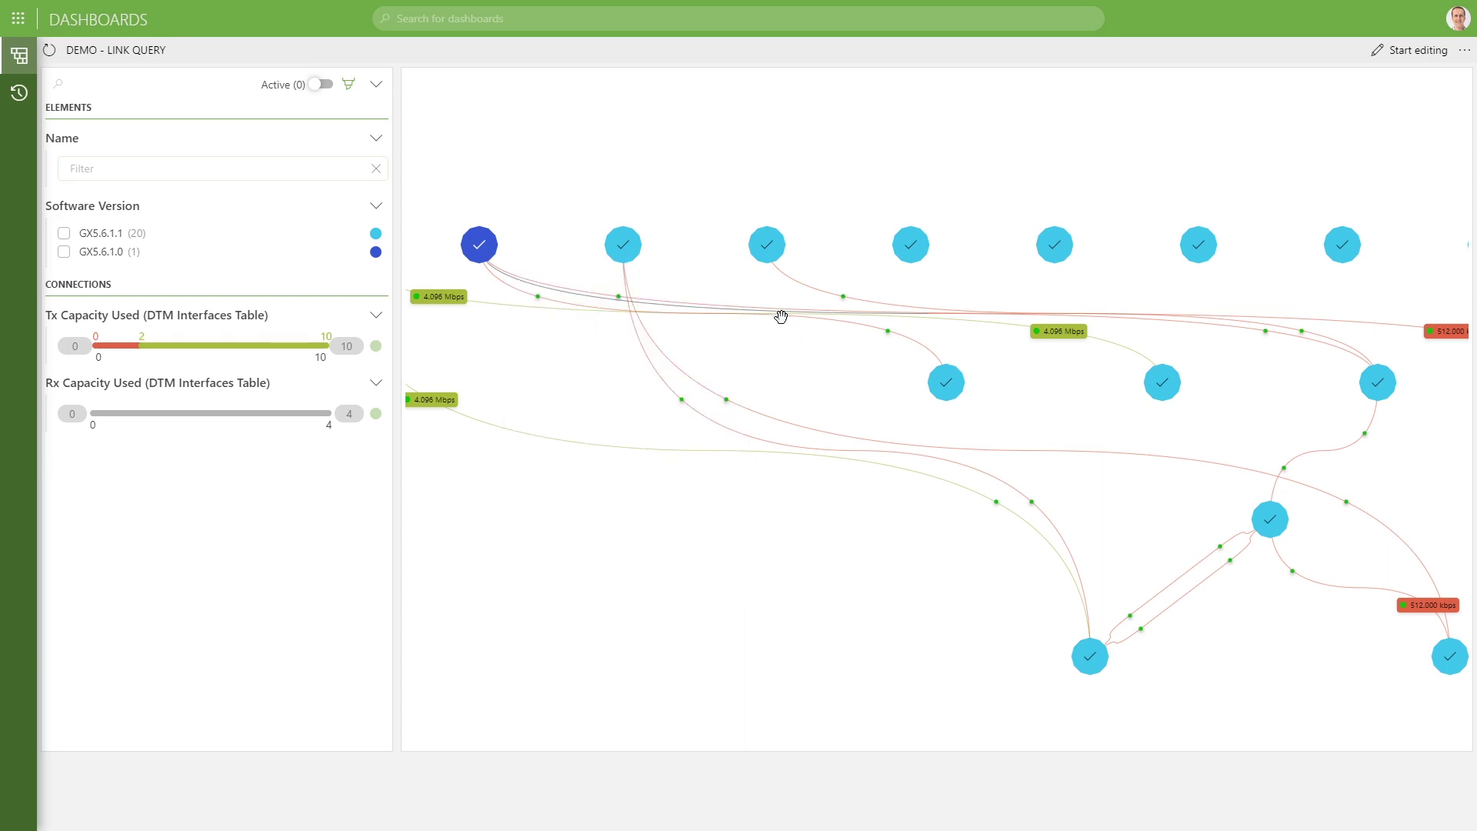
click(782, 320)
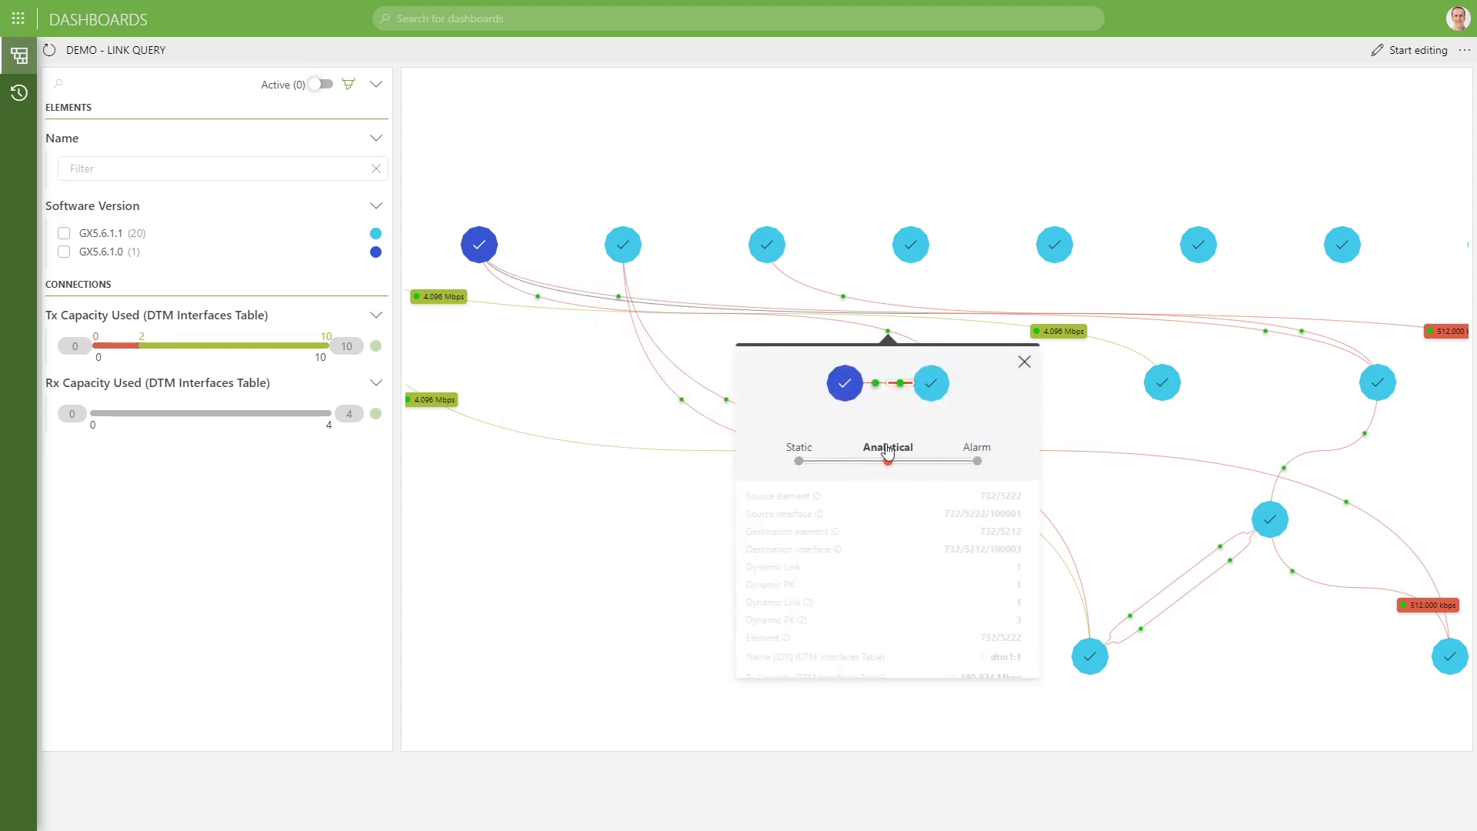
click(711, 341)
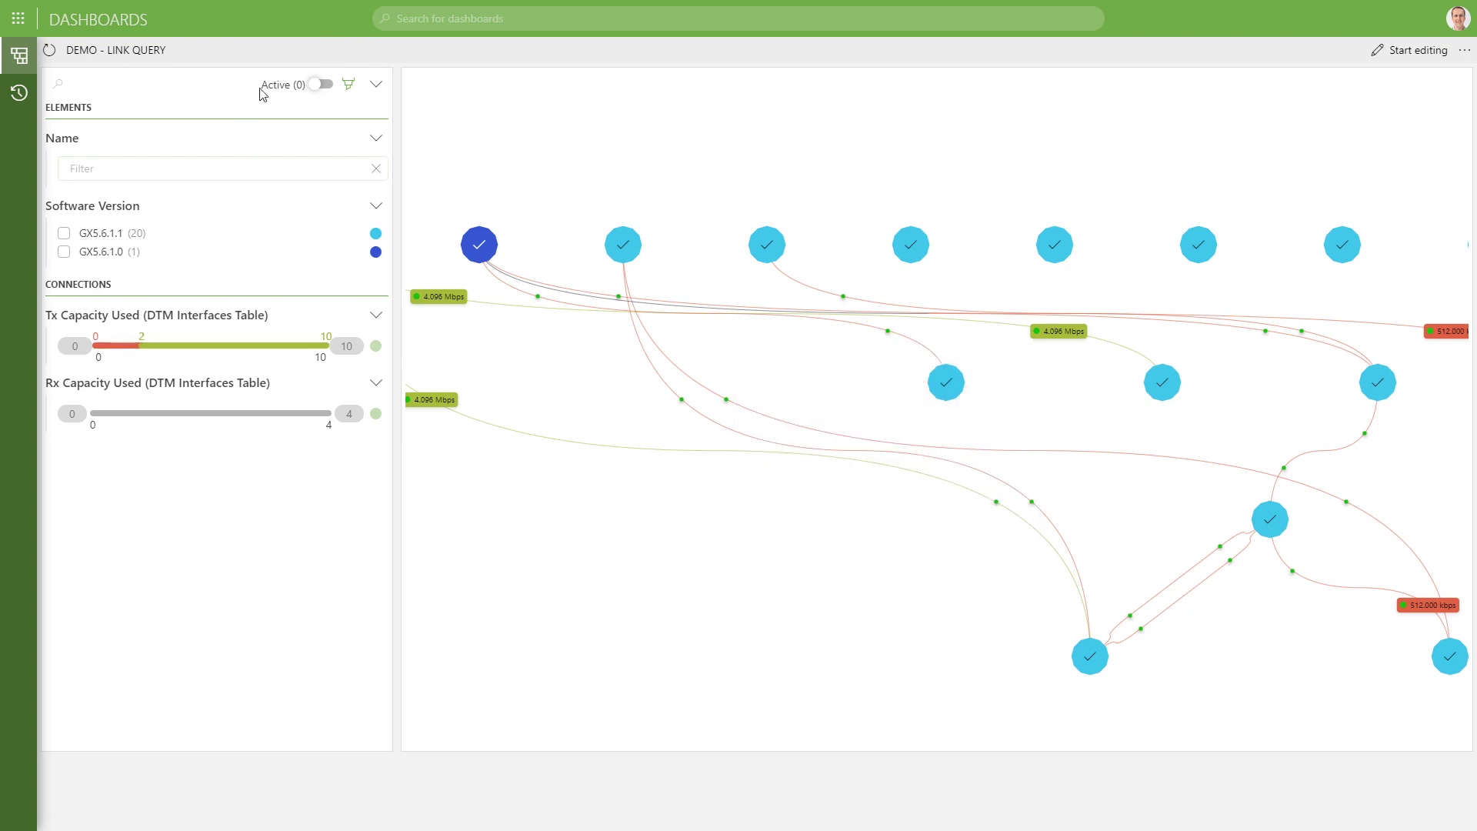
click(908, 242)
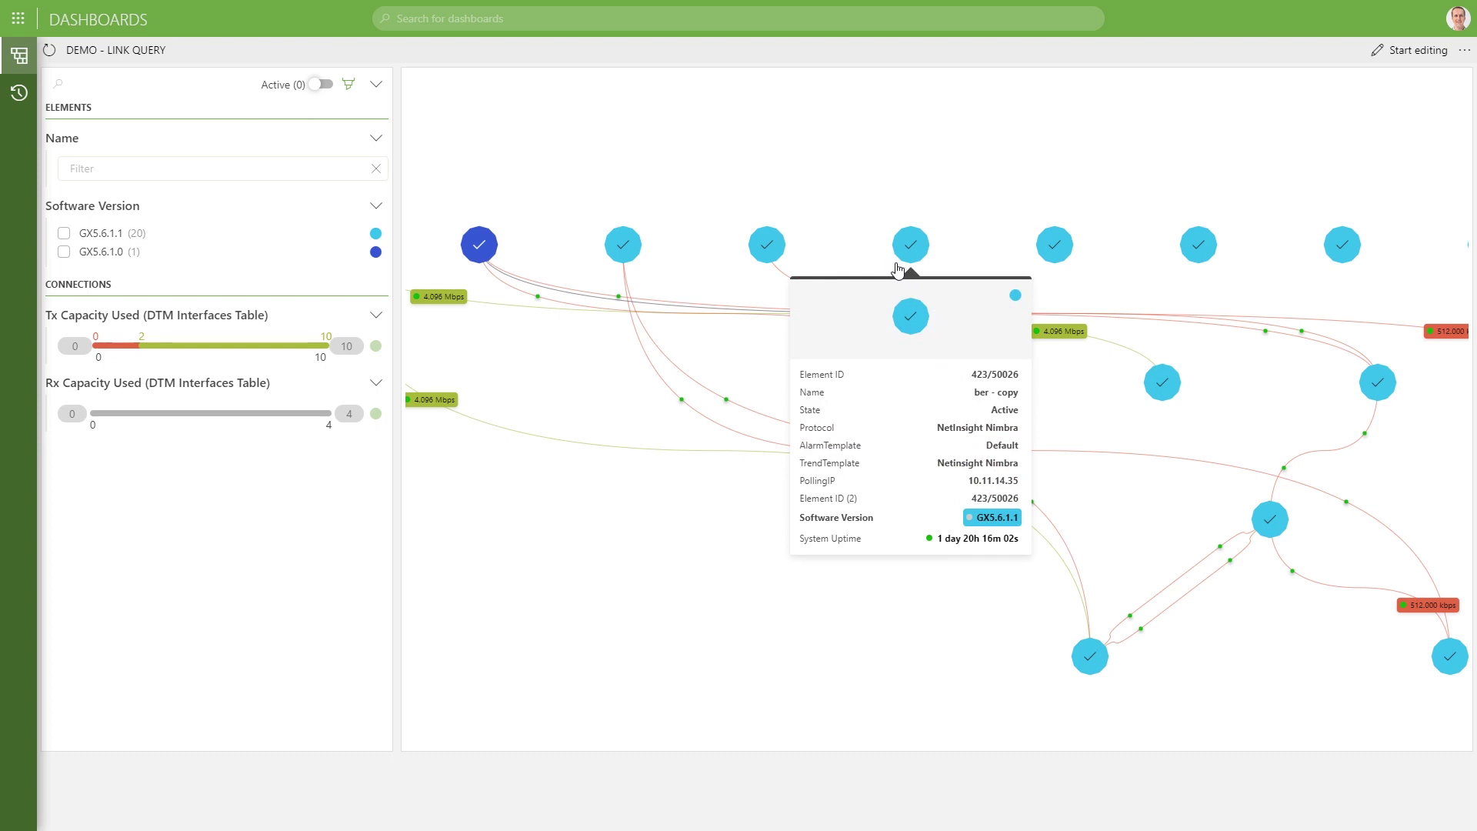
click(860, 248)
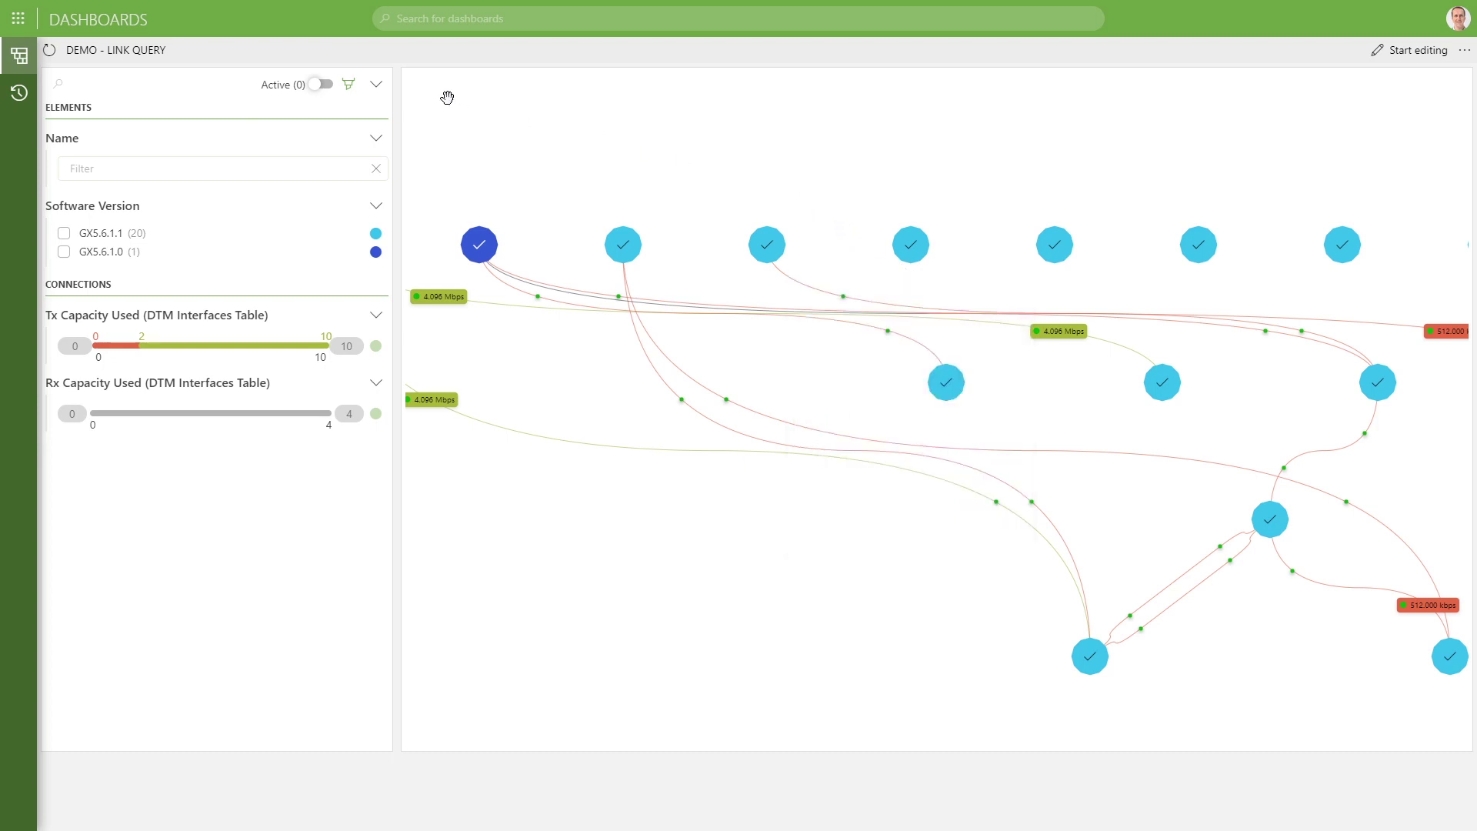
click(348, 87)
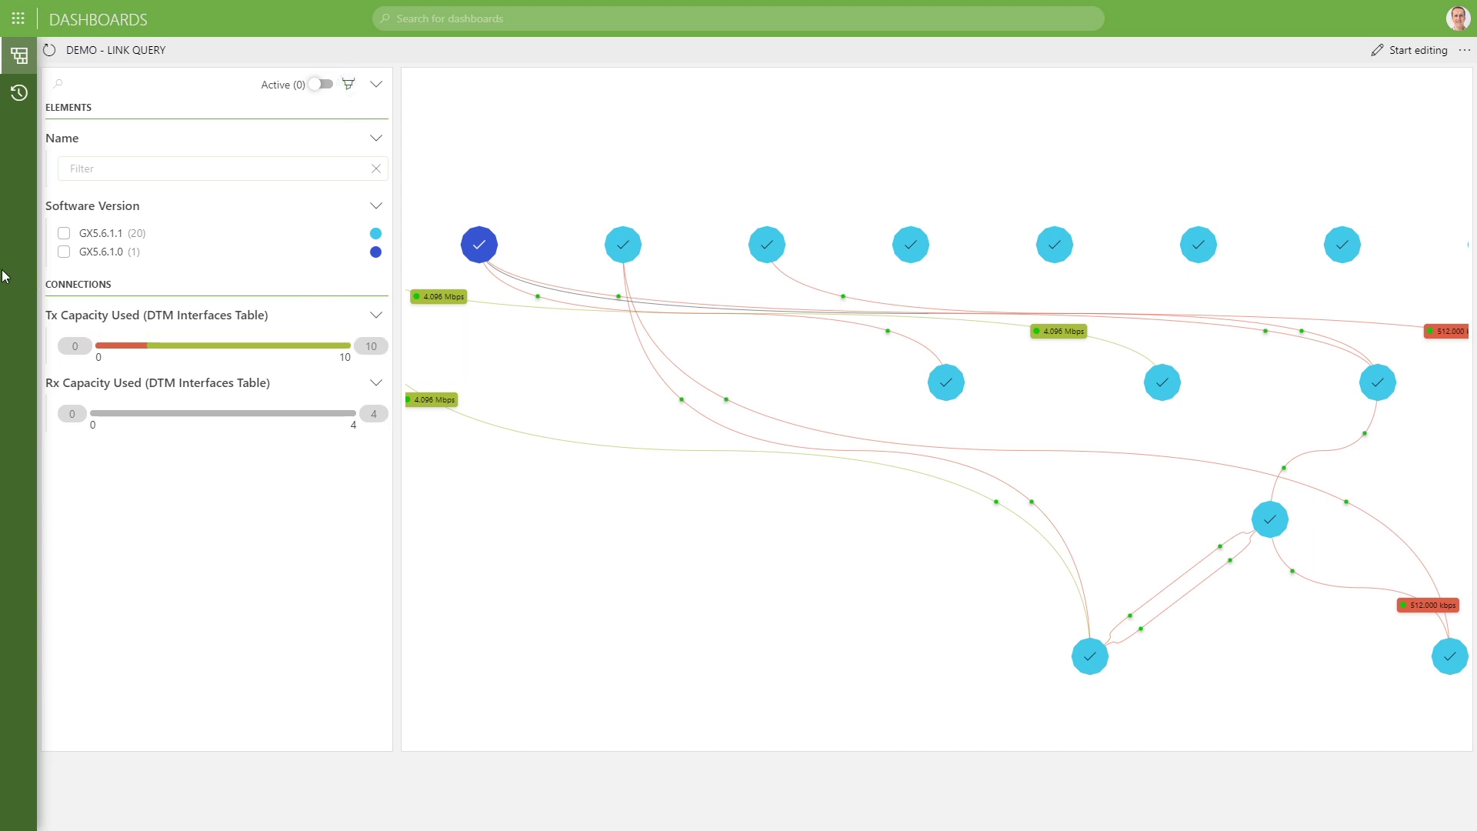
Filter Software Version to GX5.6.1.0 so only its dark-blue node stays highlighted.
click(64, 254)
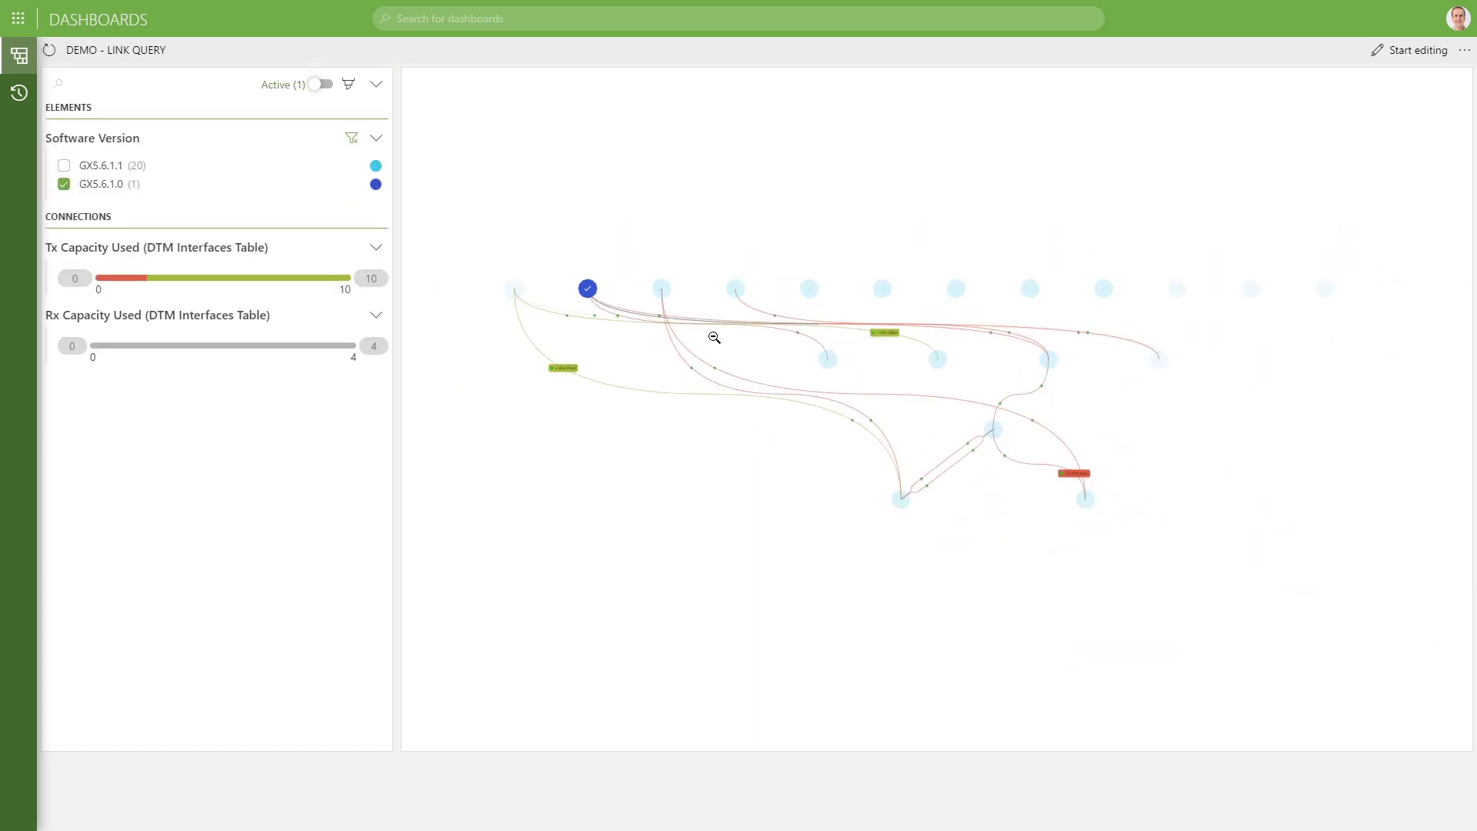